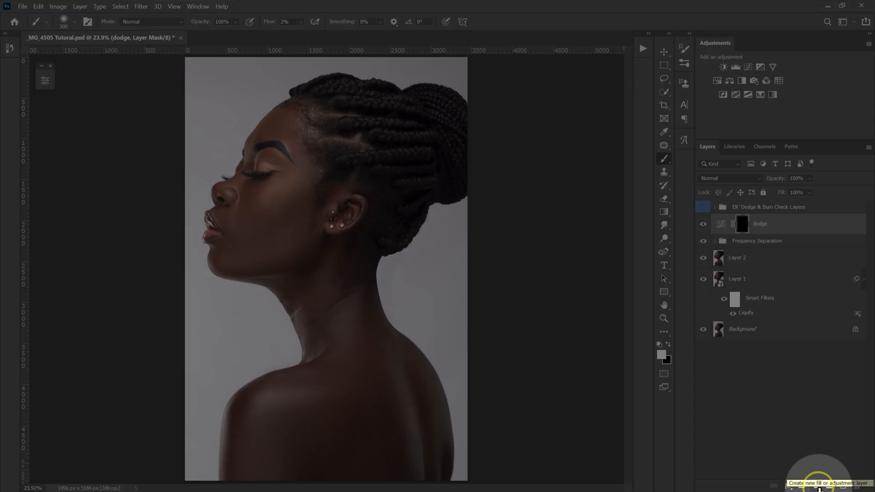
Add a Curves adjustment layer above the dodge layer and darken its midtones with a curve point at input 133, output 77
click(816, 485)
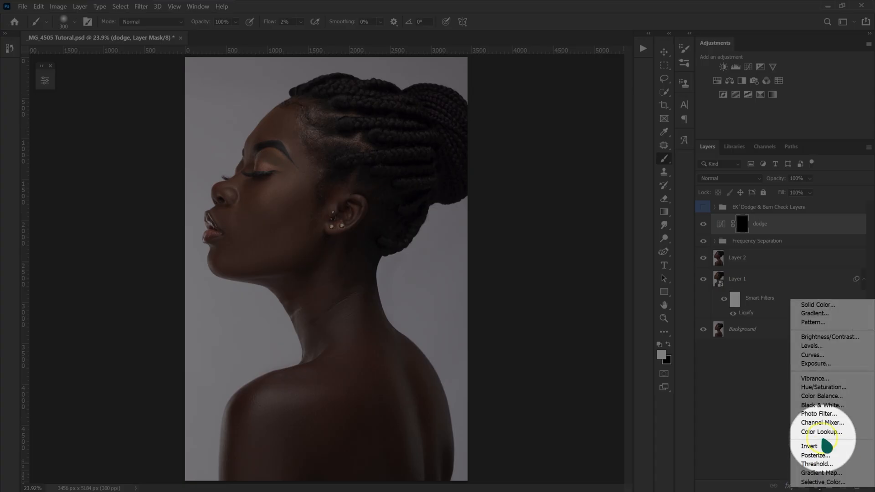
click(815, 355)
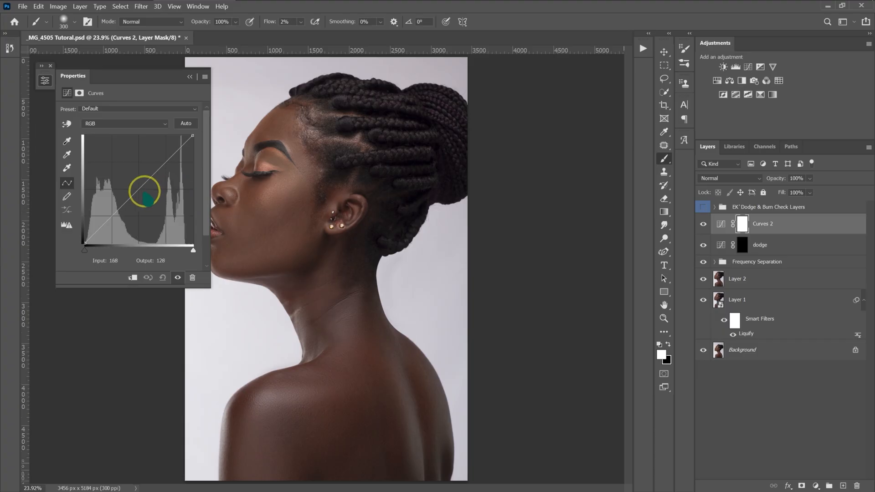
drag(138, 188, 141, 210)
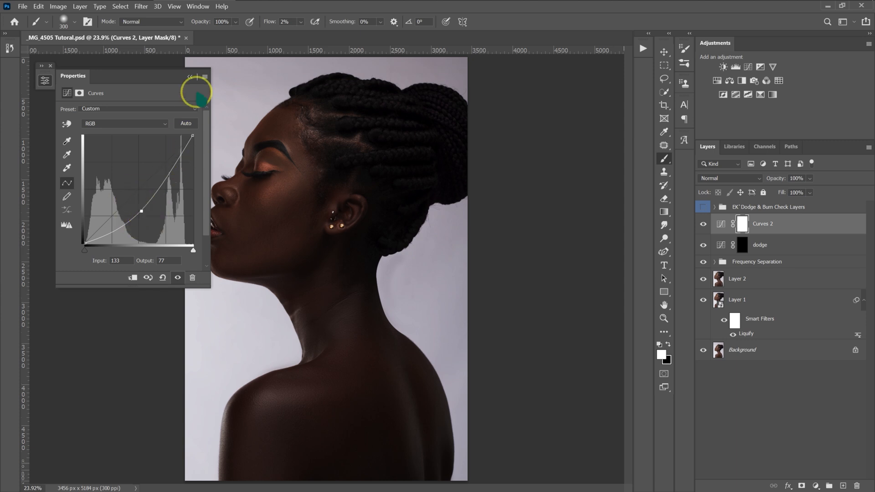
click(189, 78)
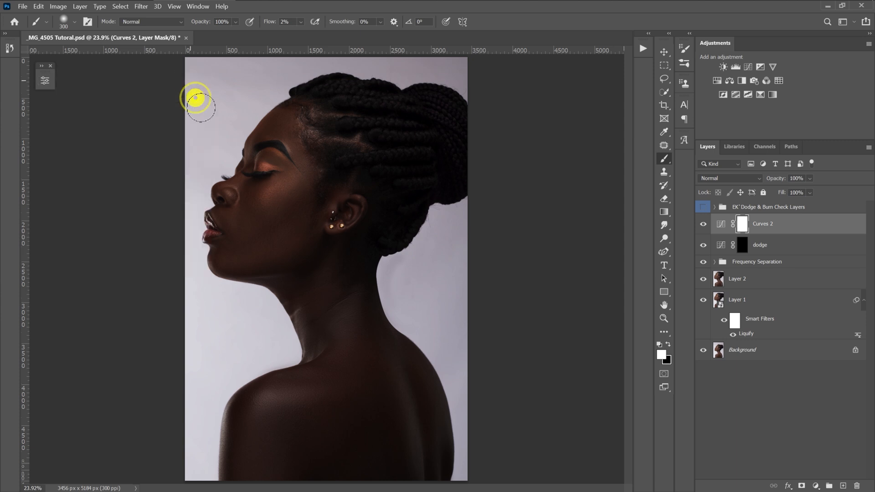
Rename the new Curves layer as Burn and invert its mask to black
double_click(764, 224)
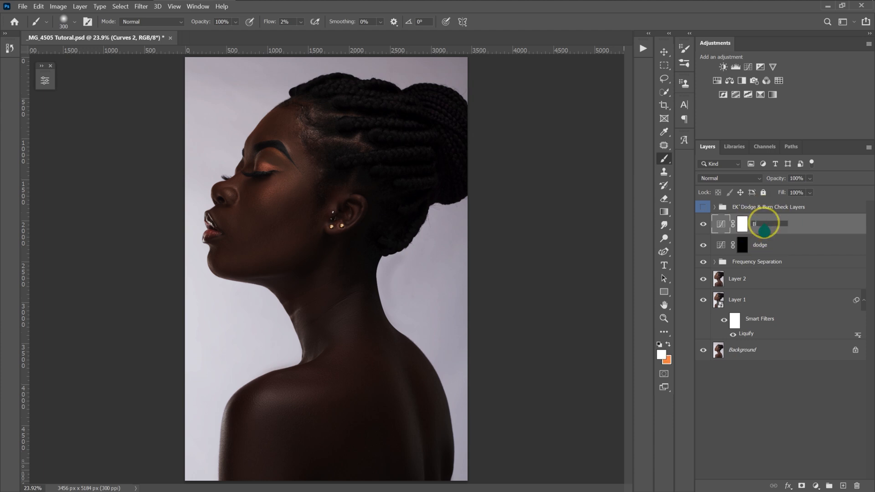
text(Burn)
click(804, 225)
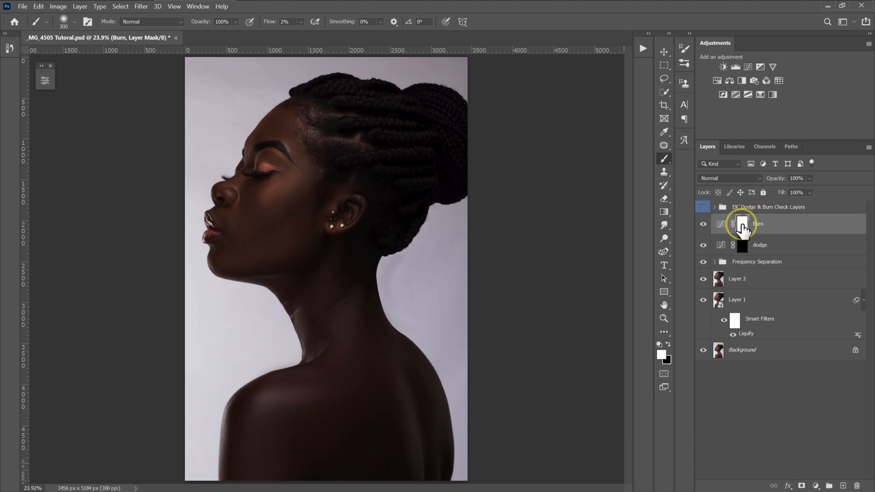
key(ctrl+i)
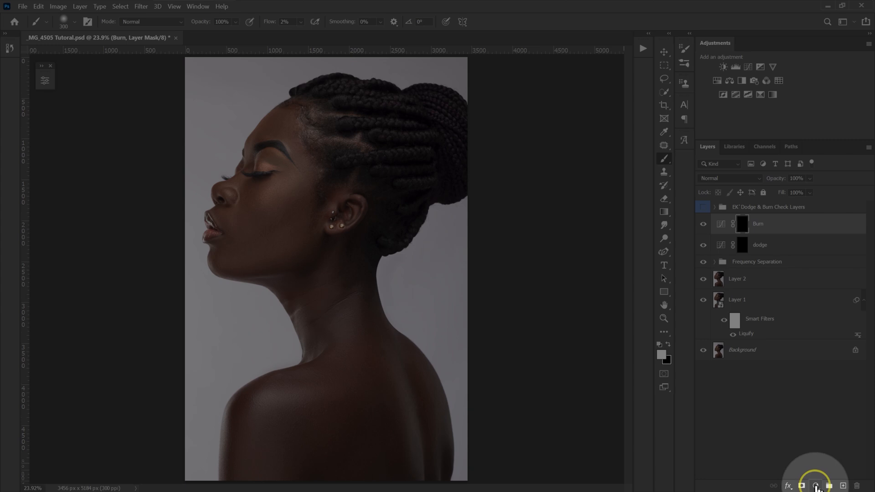
Add a Black & White adjustment layer with Reds at -87 and Yellows at 142, and compare the image with and without it
click(816, 486)
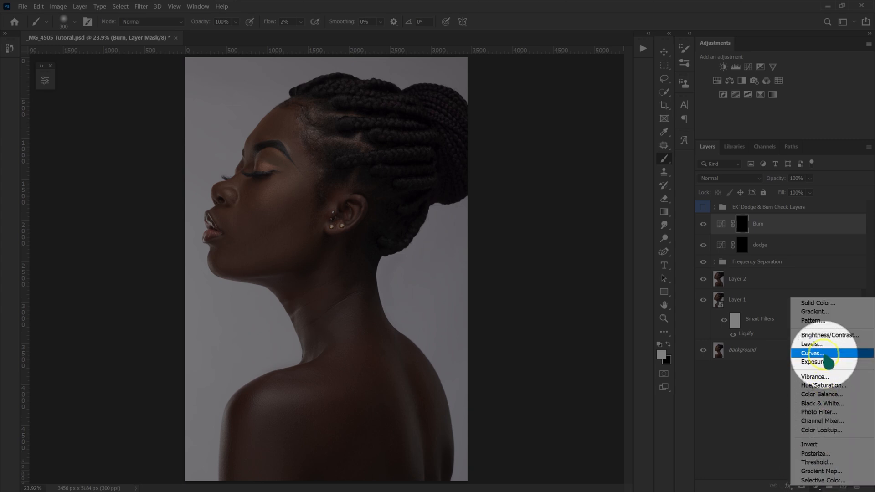
click(823, 403)
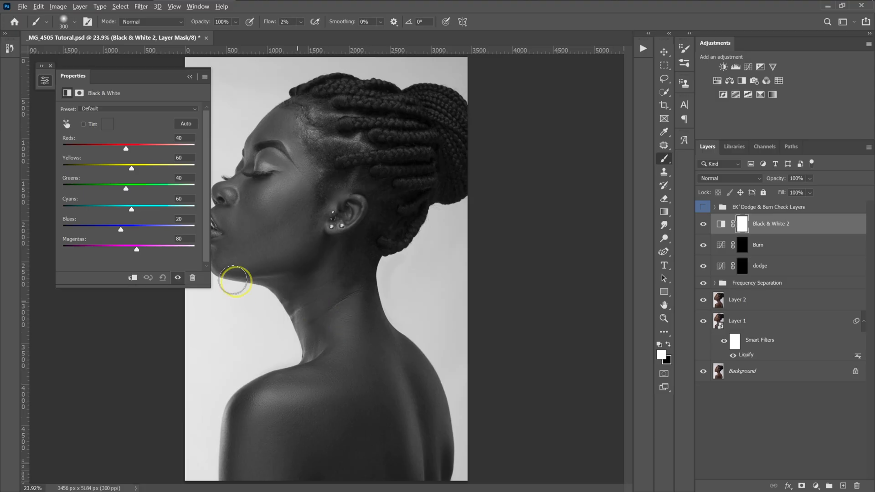
drag(131, 79, 115, 76)
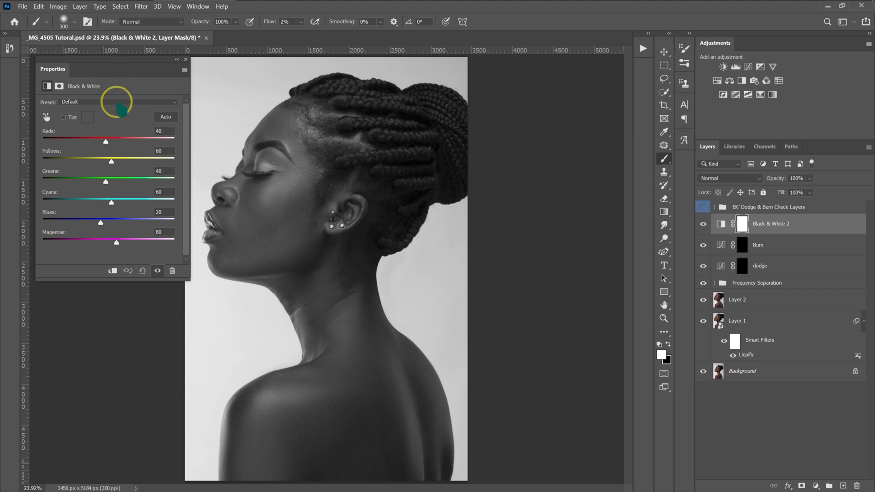
drag(106, 142, 86, 142)
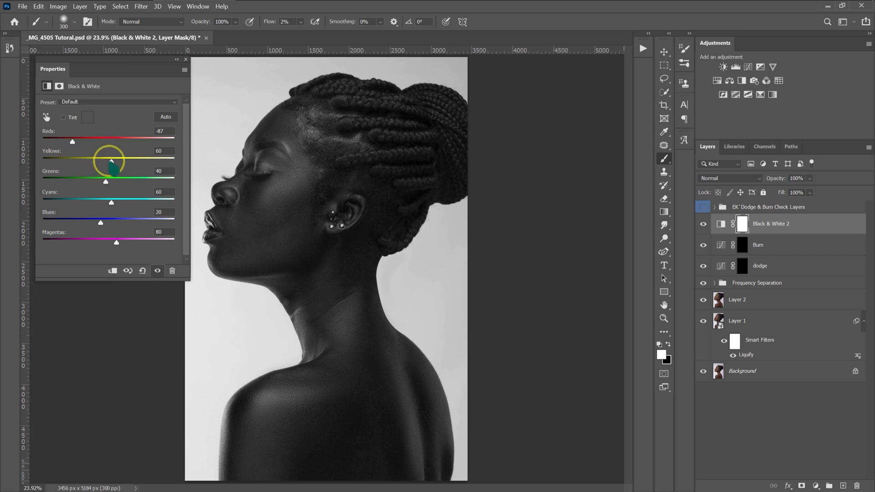
drag(111, 162, 132, 161)
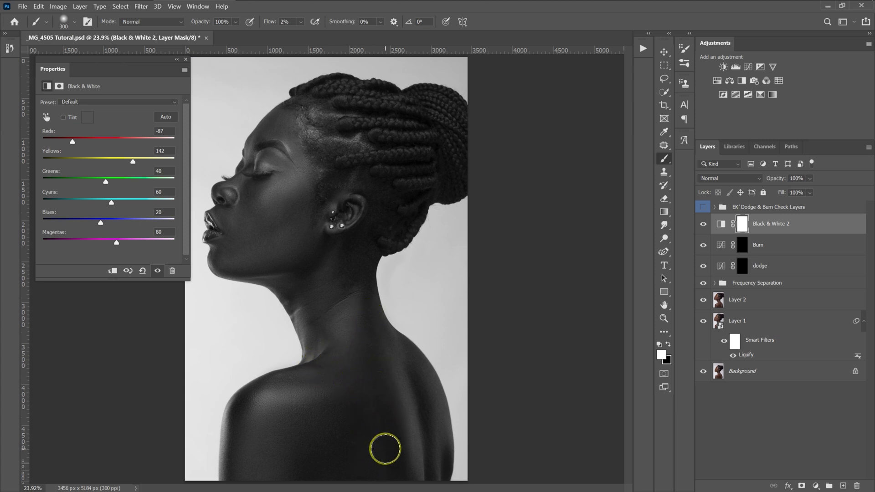
click(703, 224)
click(703, 224)
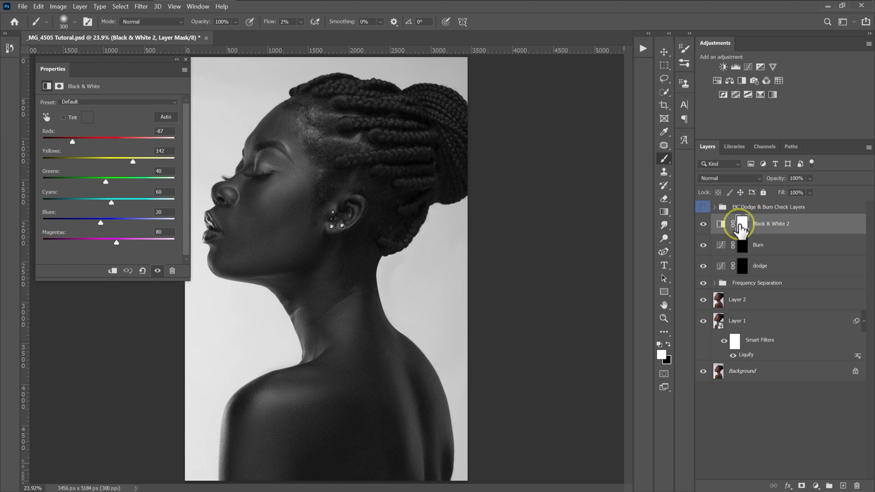
Show the Dodge & Burn Check Layers group and delete the Black & White 2 adjustment layer
click(703, 225)
click(703, 207)
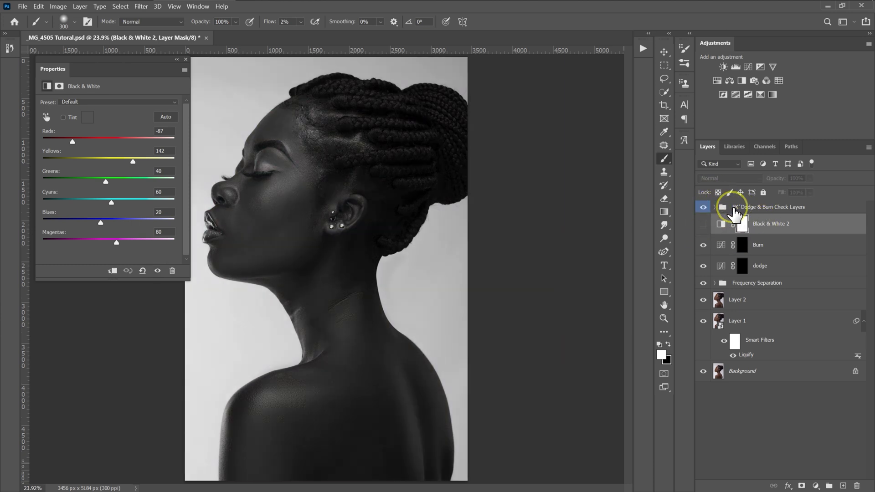
click(743, 208)
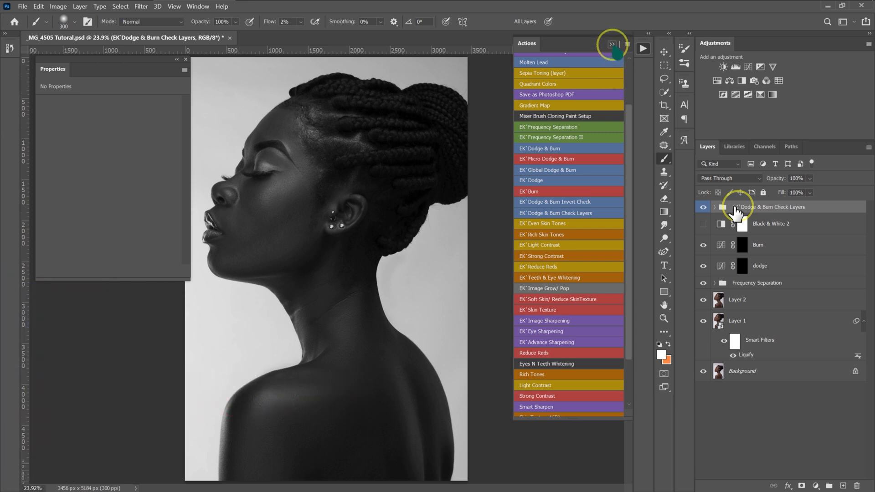
drag(774, 224, 856, 486)
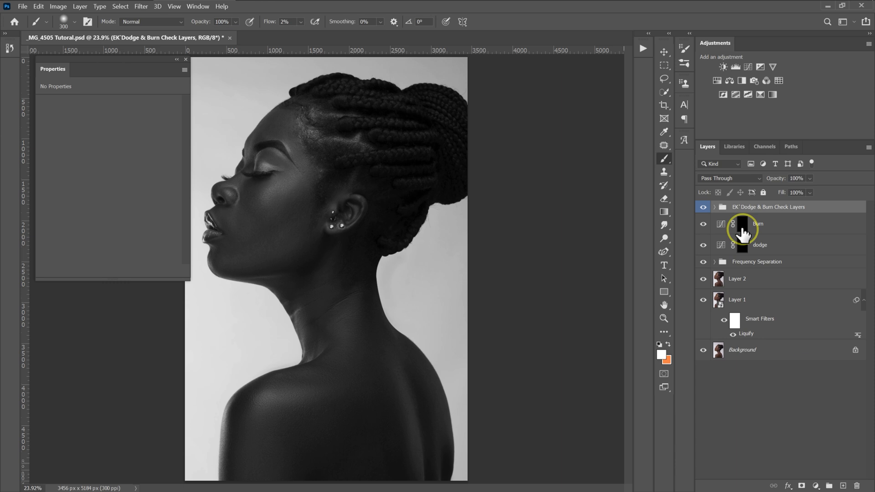
Target the dodge layer's mask and set up the Brush tool with a 2% flow
click(767, 247)
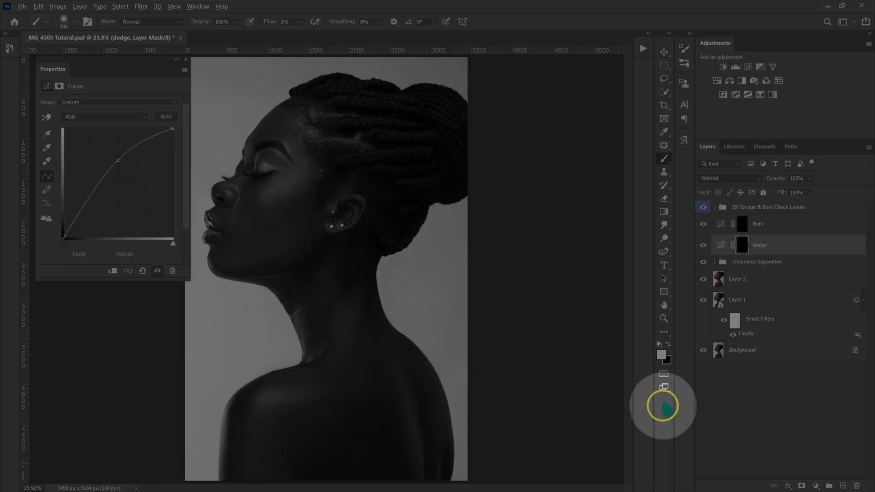
right_click(664, 158)
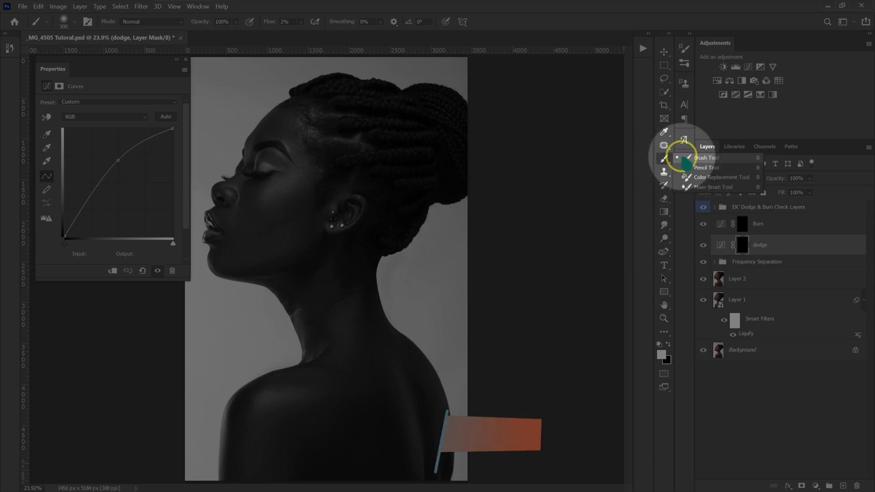
click(690, 157)
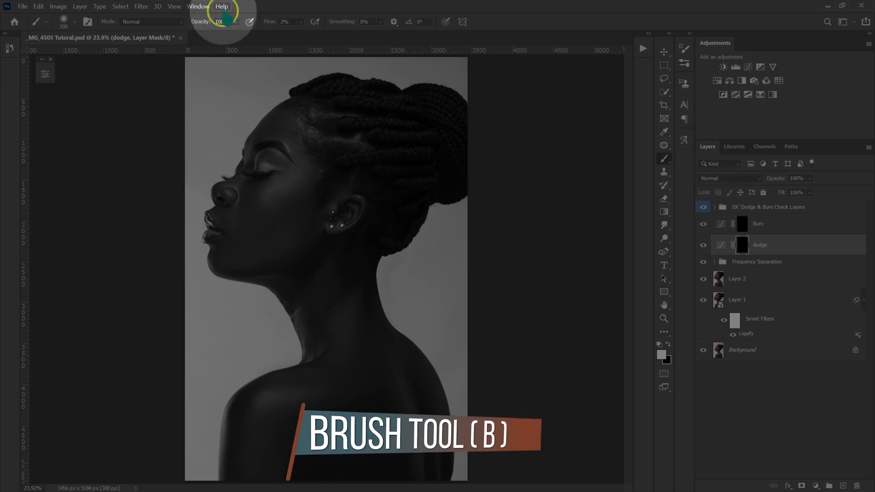
click(286, 22)
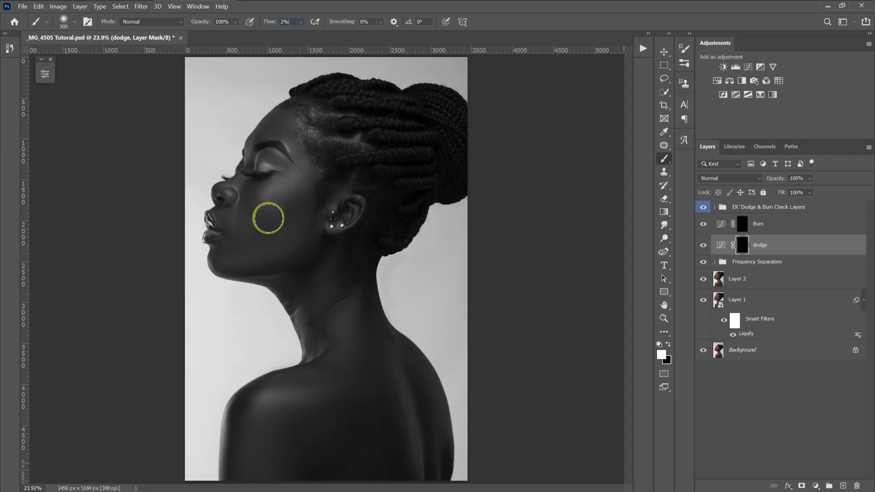
Paint white on the dodge mask over the cheekbone below the eye with a 300 px brush
key(ctrl+plus)
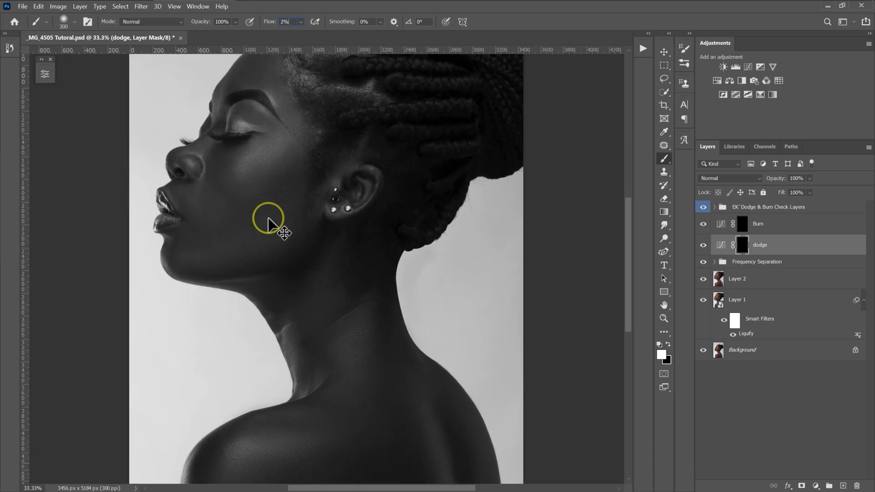
scroll(268, 219, up, 3)
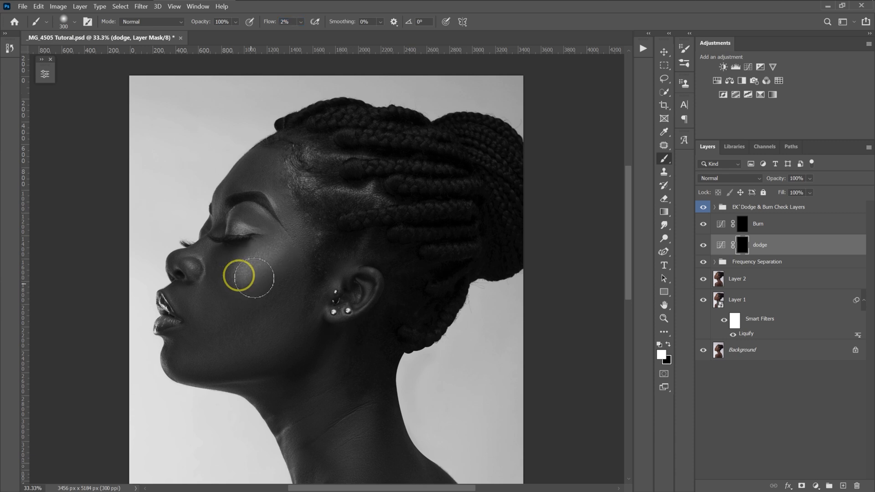
drag(267, 254, 240, 278)
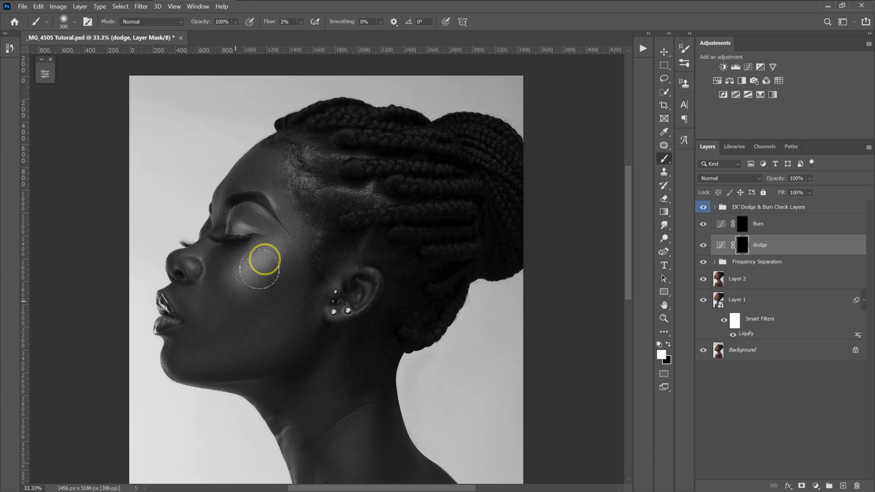
drag(268, 262, 293, 275)
Brighten the jawline, lower cheek and upper cheek on the dodge mask, resizing the brush to suit each area
key(])
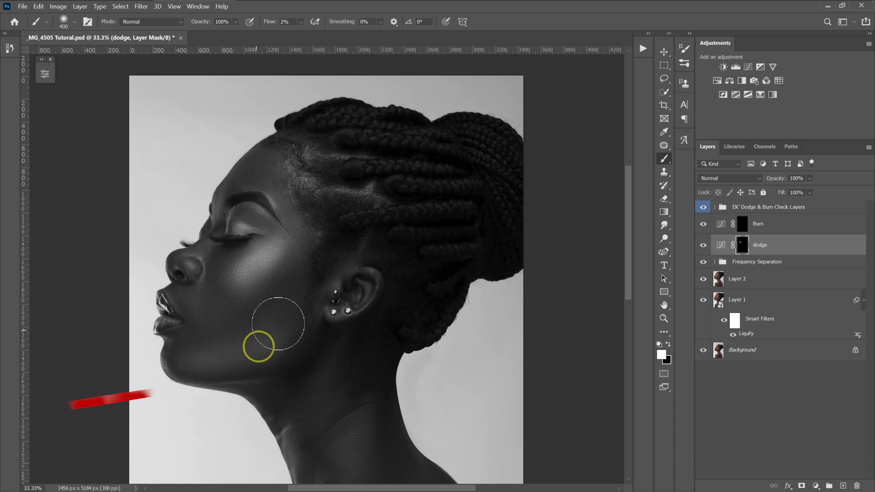
key([)
key([)
key([)
drag(194, 359, 251, 348)
key(])
key(])
key(])
mouse_move(261, 346)
mouse_down()
mouse_move(293, 314)
mouse_move(219, 363)
mouse_move(292, 309)
mouse_up()
key([)
mouse_move(272, 279)
mouse_down()
mouse_move(290, 258)
mouse_move(226, 278)
mouse_move(286, 252)
mouse_move(277, 259)
mouse_up()
Dodge the nose and inner eye area with a smaller brush of 125 to 175 px
key([)
key([)
key([)
key([)
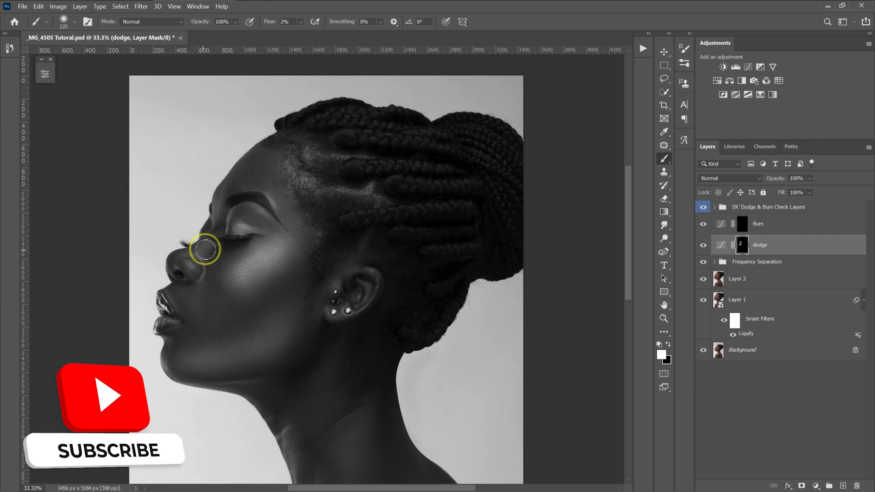
key(bracketright)
key(bracketright)
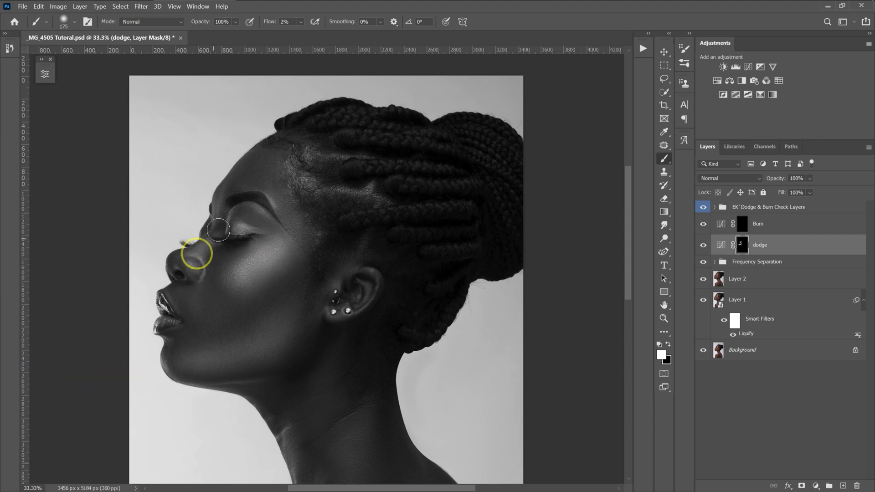
Dodge the shoulder, upper back and neck on the dodge mask with large brushes of 400 to 600 px
scroll(258, 326, down, 1)
scroll(258, 326, down, 10)
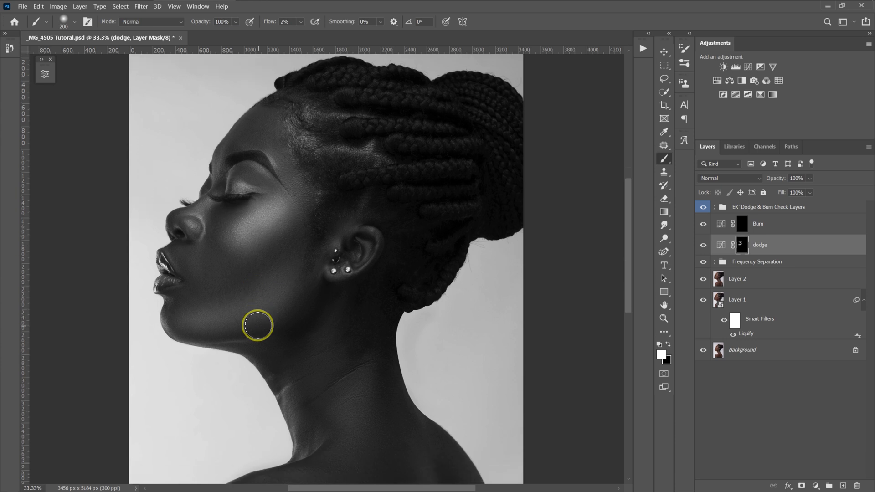
key(bracketright)
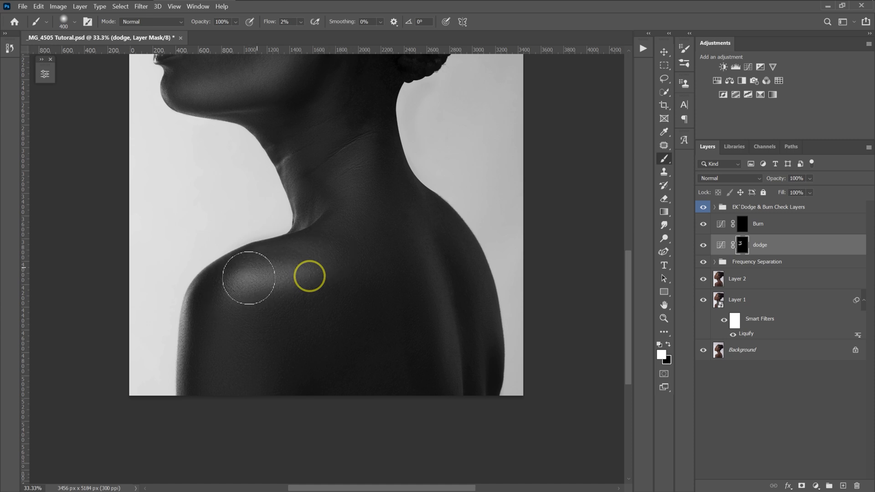
key(bracketleft)
key(bracketright)
key(bracketright)
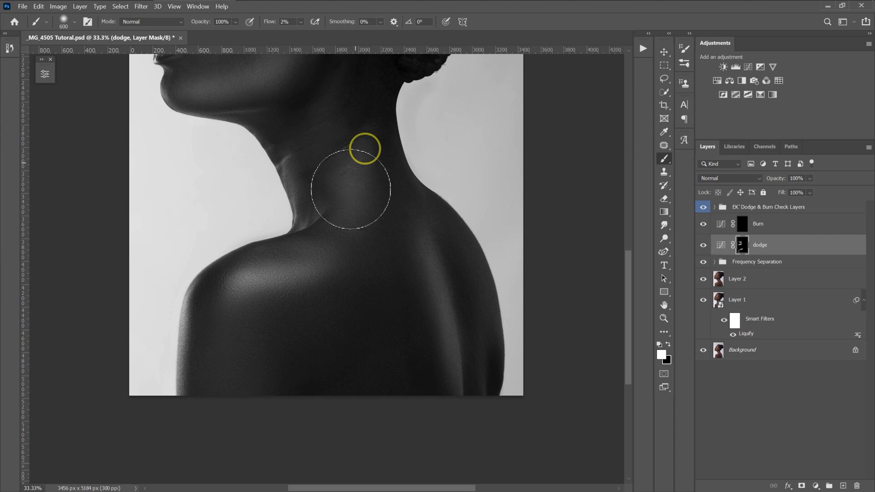
drag(225, 329, 348, 227)
key(bracketleft)
key(bracketleft)
key(bracketleft)
Hide the Dodge & Burn Check Layers group and compare the color image with and without the dodge layer
scroll(367, 138, up, 1)
scroll(367, 137, up, 5)
scroll(365, 137, down, 2)
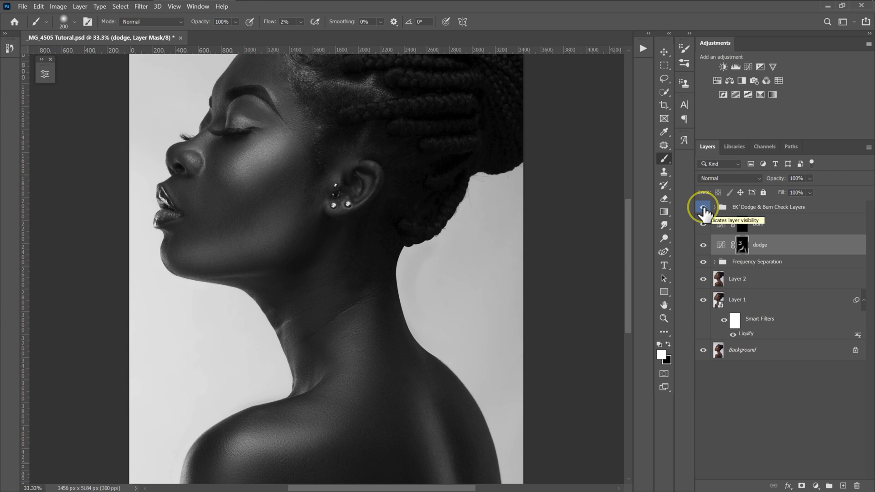
click(703, 208)
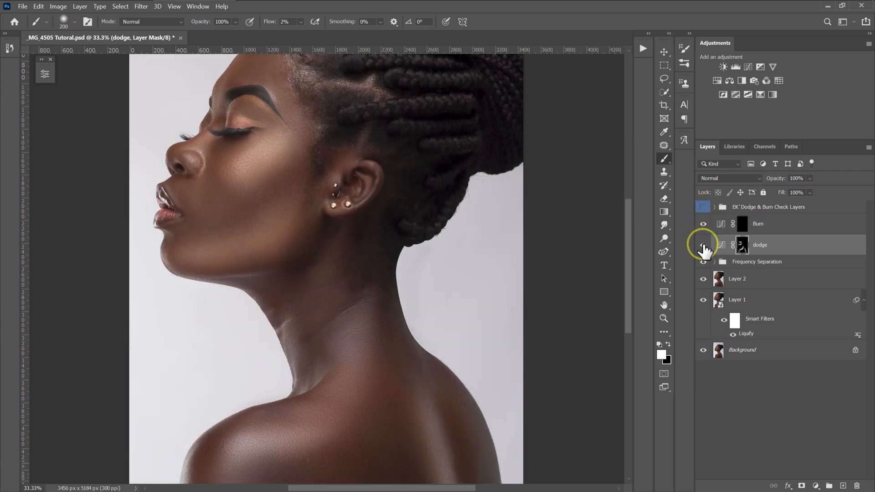
click(700, 246)
click(700, 246)
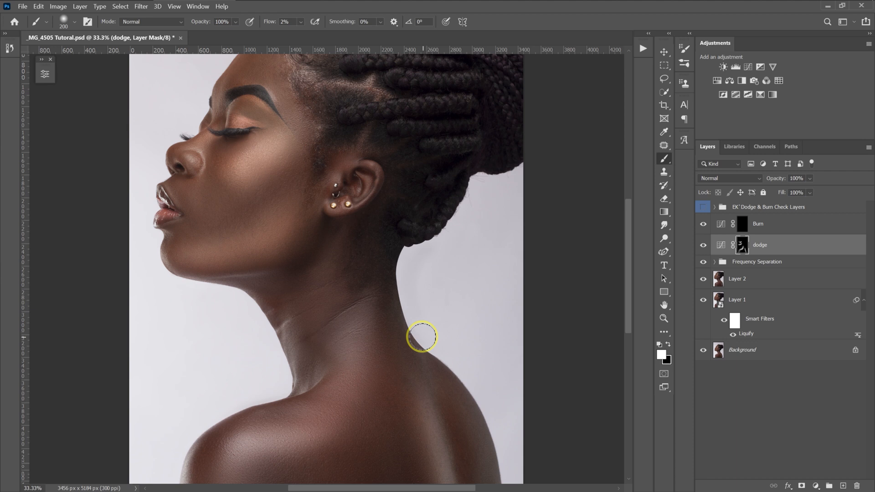
Lower the dodge layer's opacity to 10% and compare the image with and without the layer
key(ctrl+minus)
mouse_move(809, 179)
mouse_down()
mouse_move(805, 190)
mouse_move(784, 192)
mouse_up()
click(702, 246)
click(702, 246)
click(702, 246)
click(702, 246)
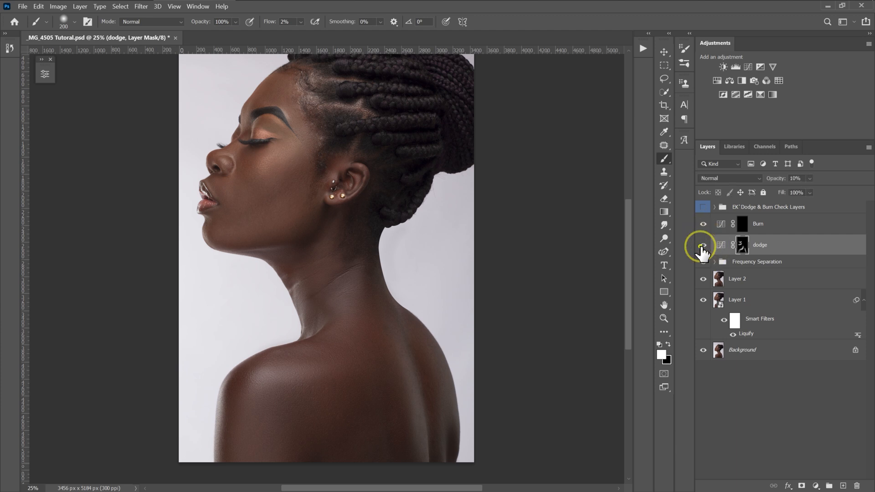
Turn on the check layers and burn the jawline and the area beside the nose on the Burn mask with 300 to 400 px brushes
click(743, 225)
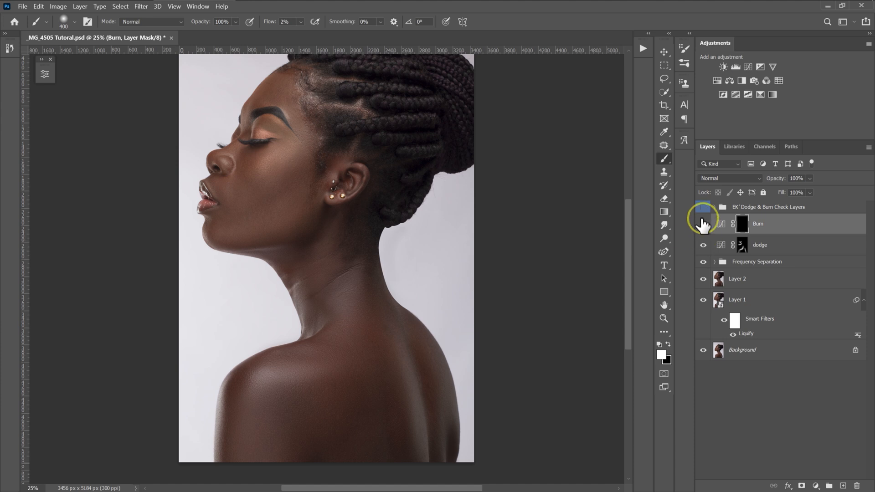
click(702, 209)
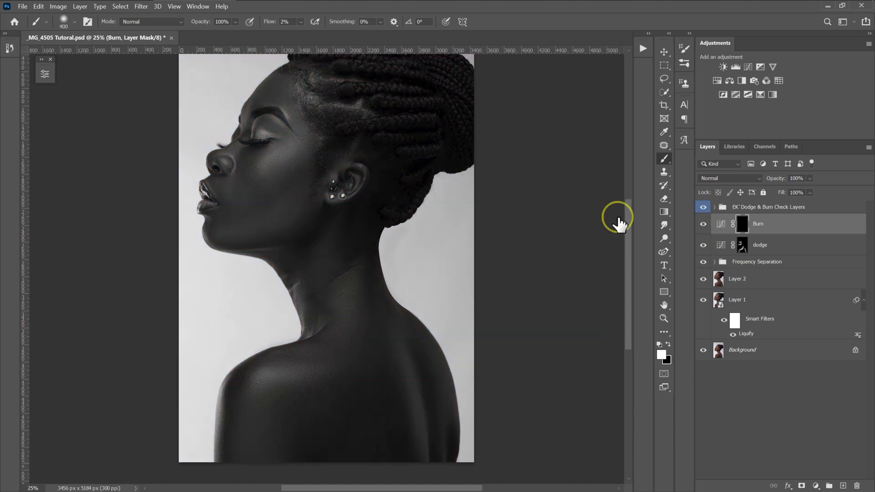
key(bracketright)
key(bracketright)
key(bracketleft)
key(bracketleft)
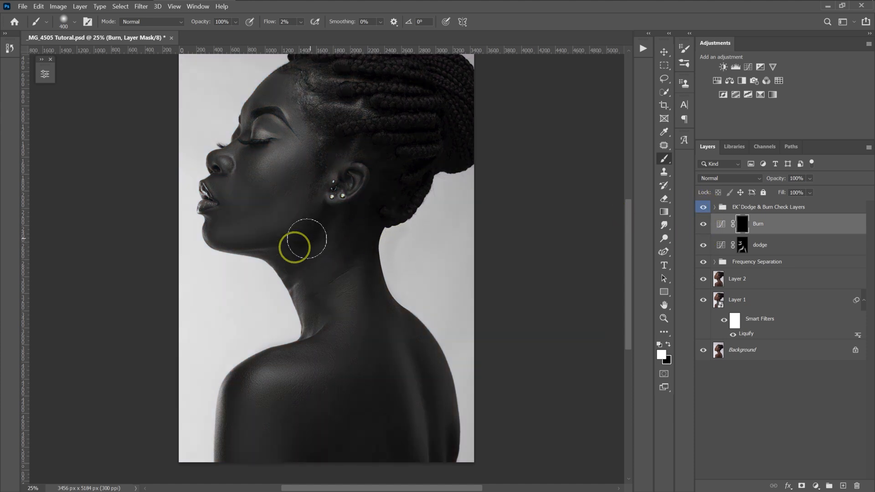
scroll(307, 238, up, 1)
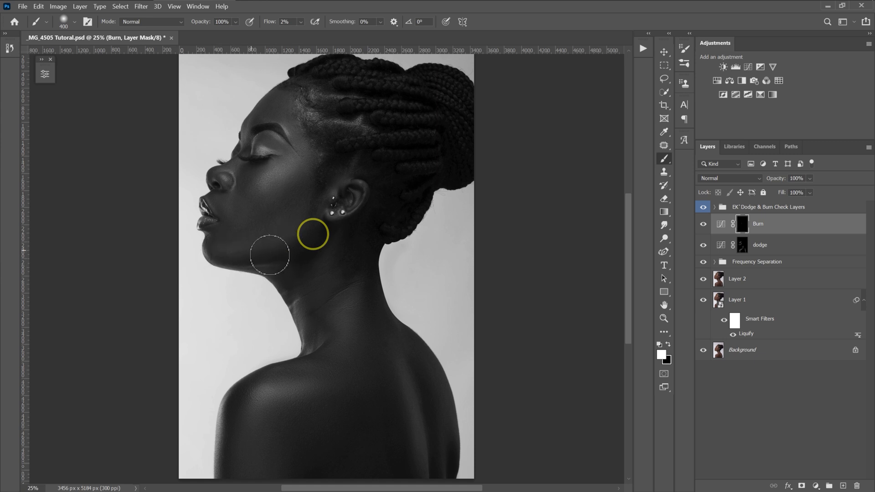
key(bracketleft)
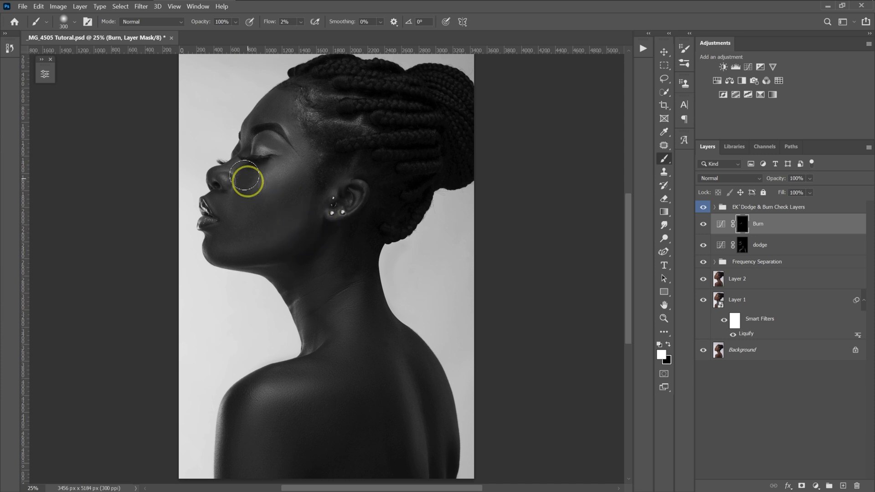
key(bracketright)
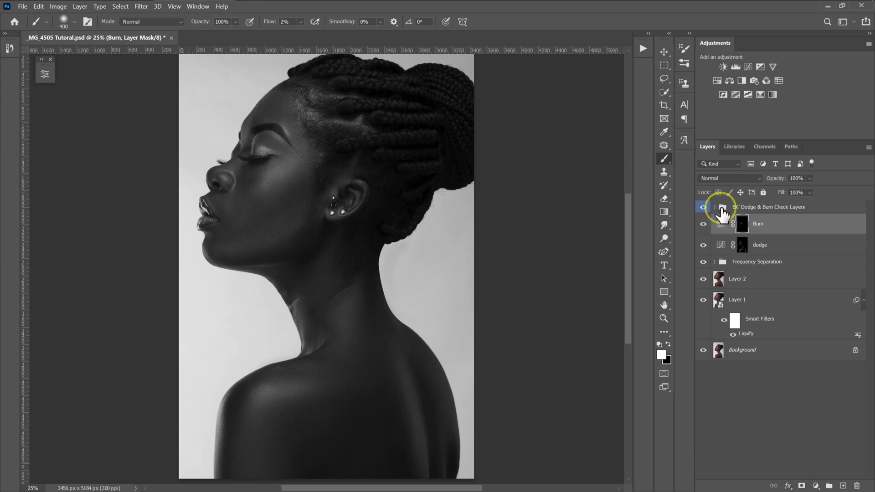
Hide the check layers group, lower the Burn layer's opacity to 25%, and compare the image with and without the layer
click(703, 208)
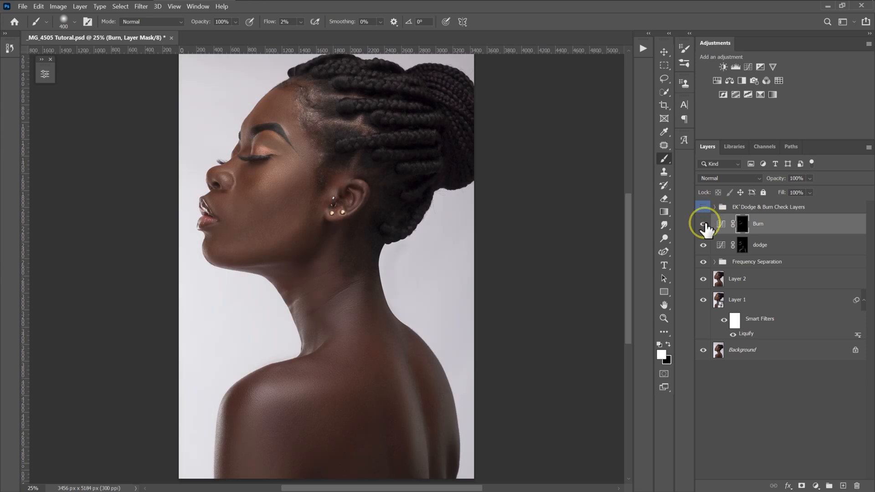
click(703, 224)
click(703, 224)
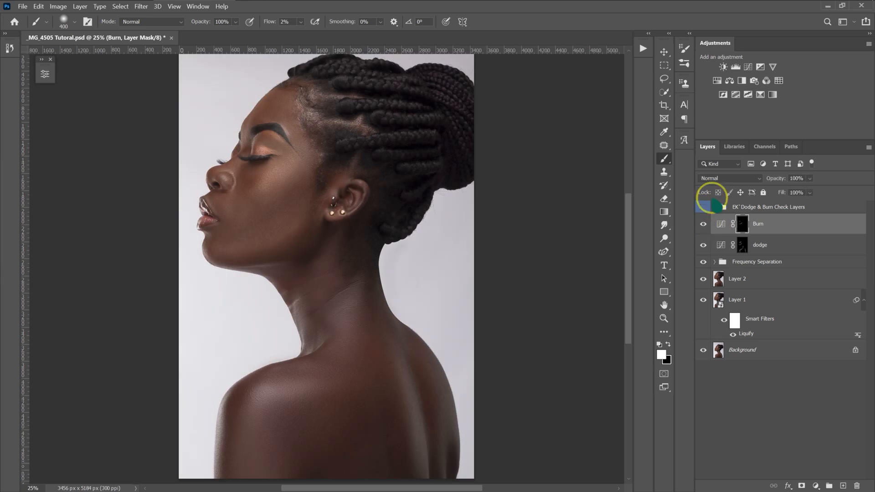
drag(810, 179, 806, 192)
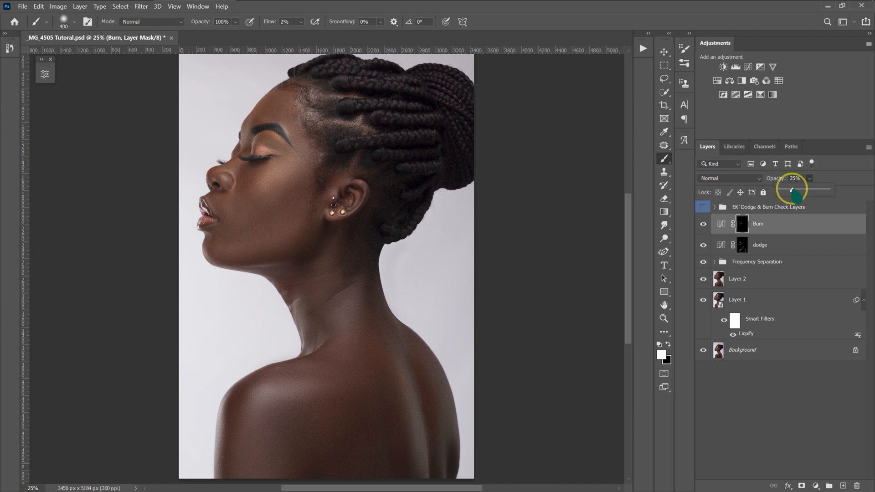
click(700, 224)
click(702, 224)
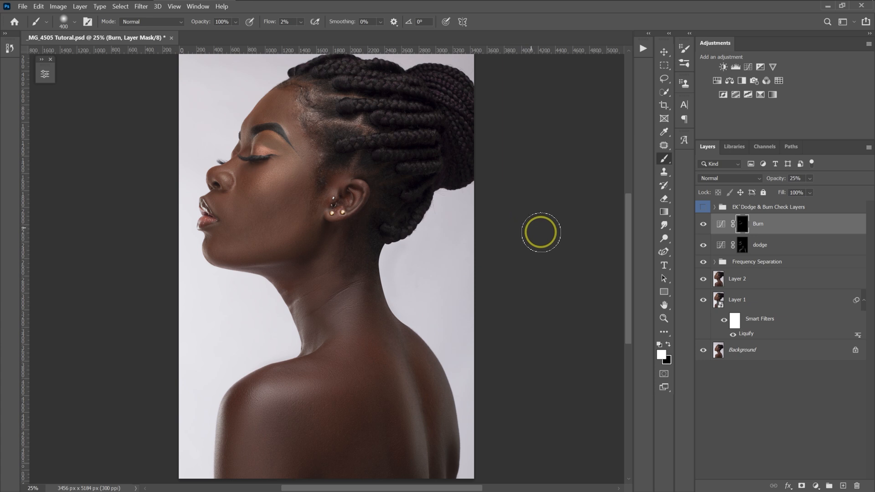
Switch to the dodge mask and refine the highlights on the face with a brush of about 300 px
key(bracketright)
key(alt+bracketleft)
key(bracketleft)
key(bracketleft)
key(bracketleft)
key(bracketright)
key(bracketright)
key(bracketright)
key(bracketright)
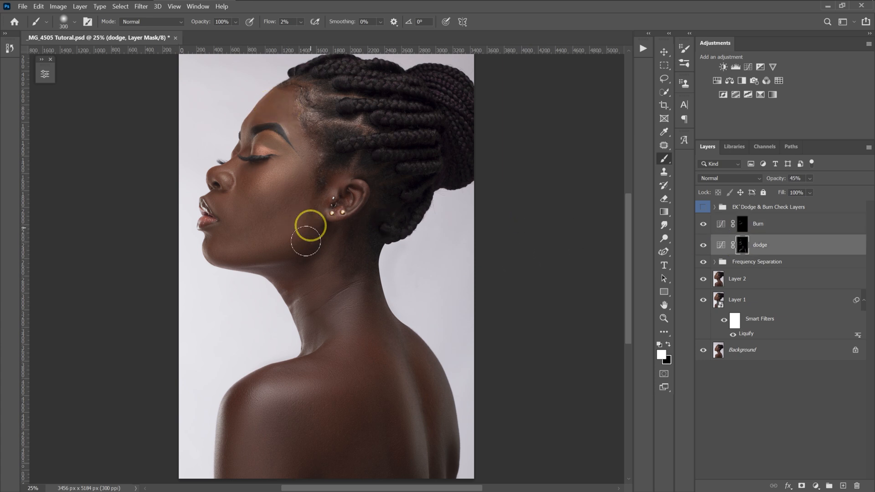
Return to the Burn mask and darken the jawline and back with brushes of 400 to 500 px
key(alt+bracketright)
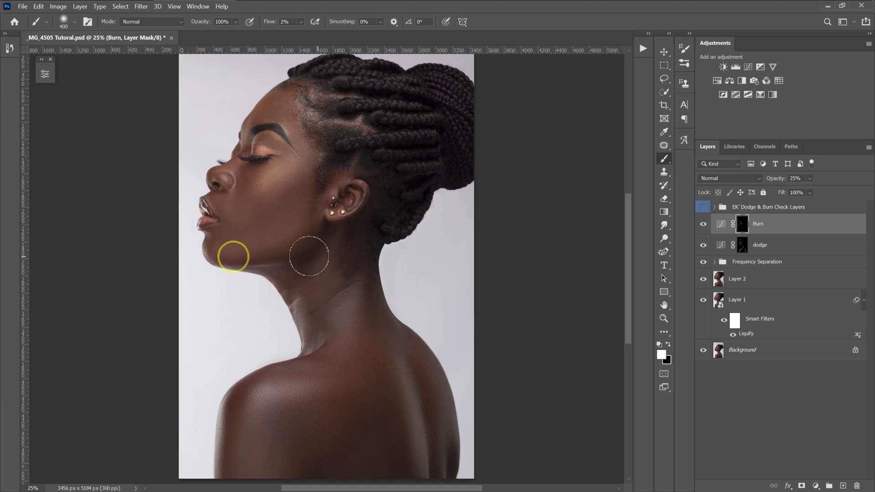
key(bracketright)
key(bracketright)
key(bracketright)
key(bracketleft)
key(bracketleft)
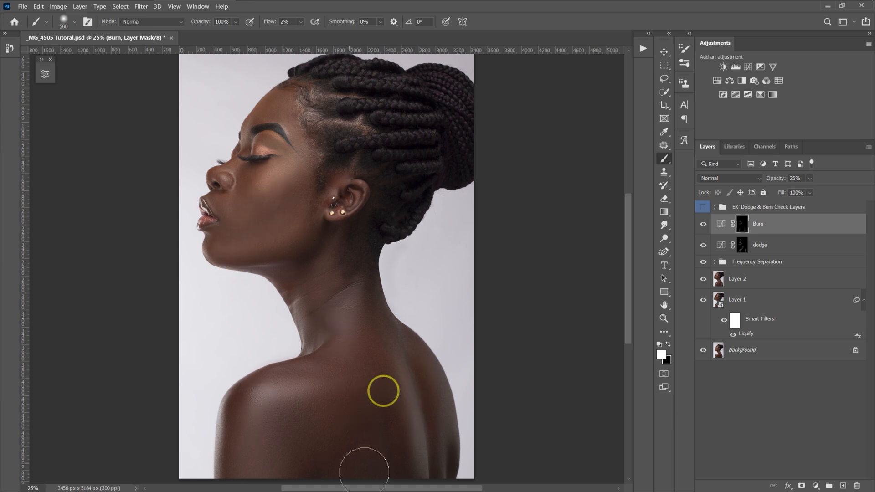
click(703, 224)
Dodge the cheek on the dodge mask with a brush of about 300 px and compare with and without the layer
click(765, 246)
key(bracketleft)
key(bracketleft)
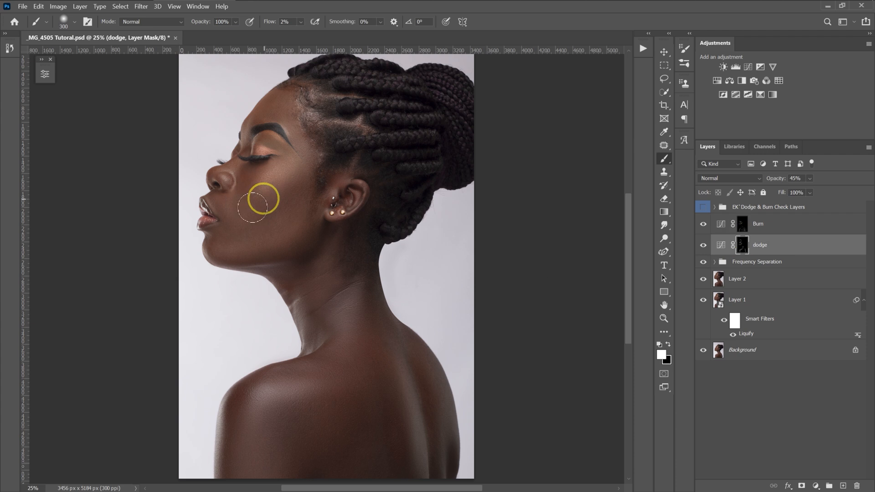
key(bracketright)
click(703, 245)
click(702, 246)
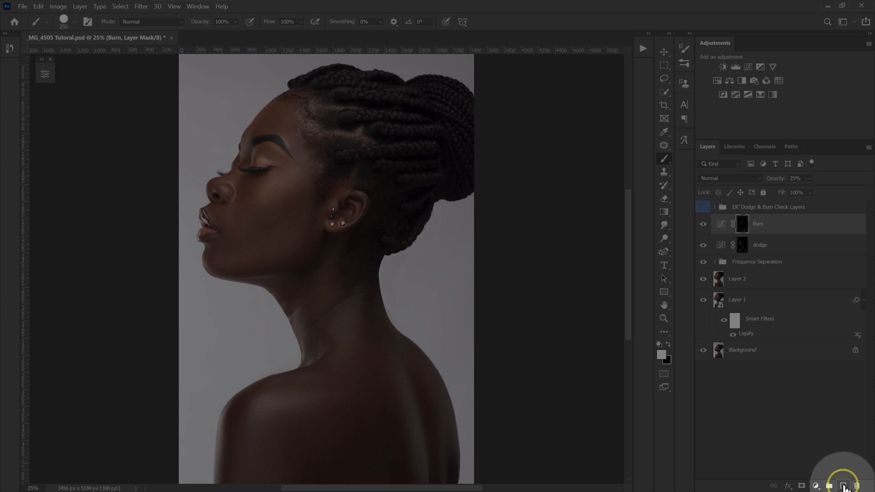
Add a new layer above Burn and paint a white stroke on the cheekbone with a 250 px Hard Round brush
click(843, 485)
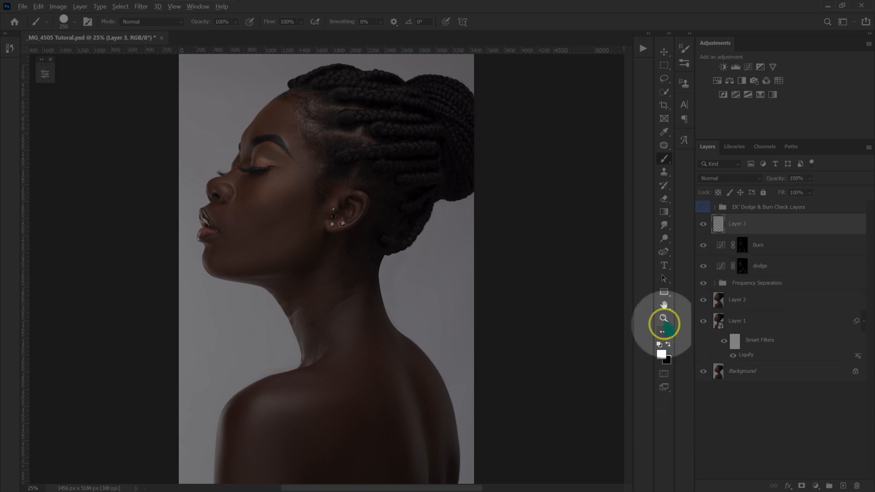
click(664, 159)
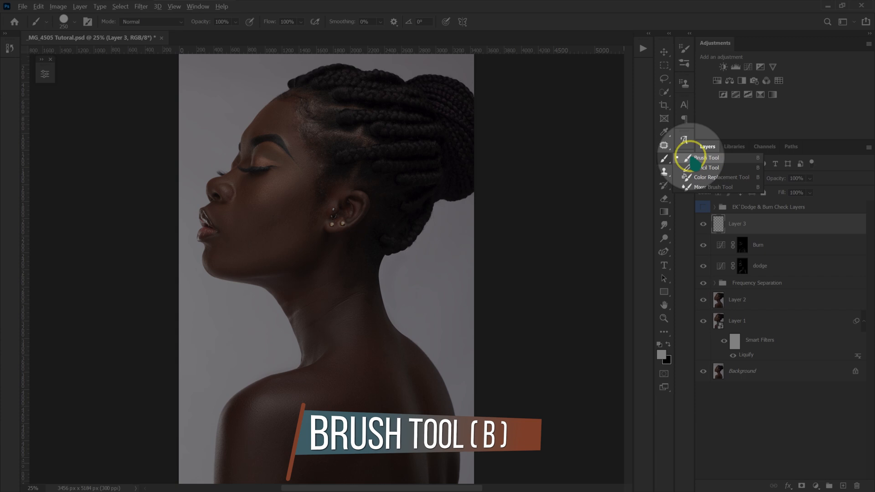
click(681, 159)
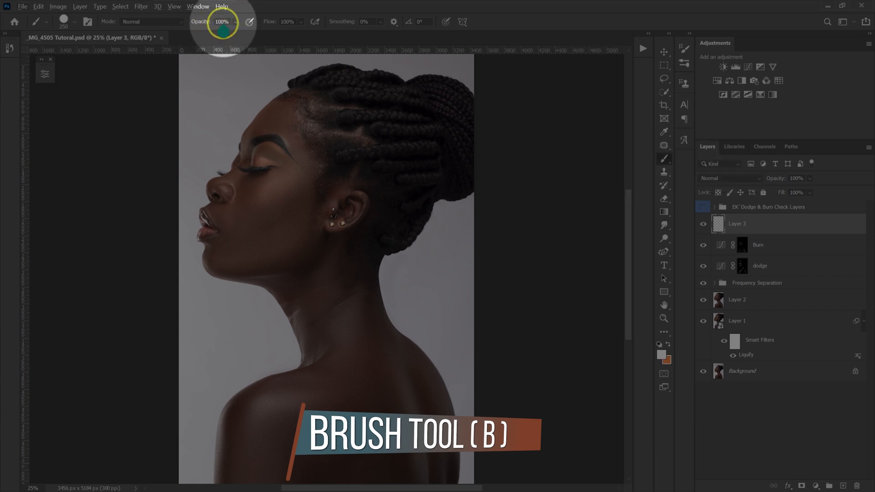
click(63, 20)
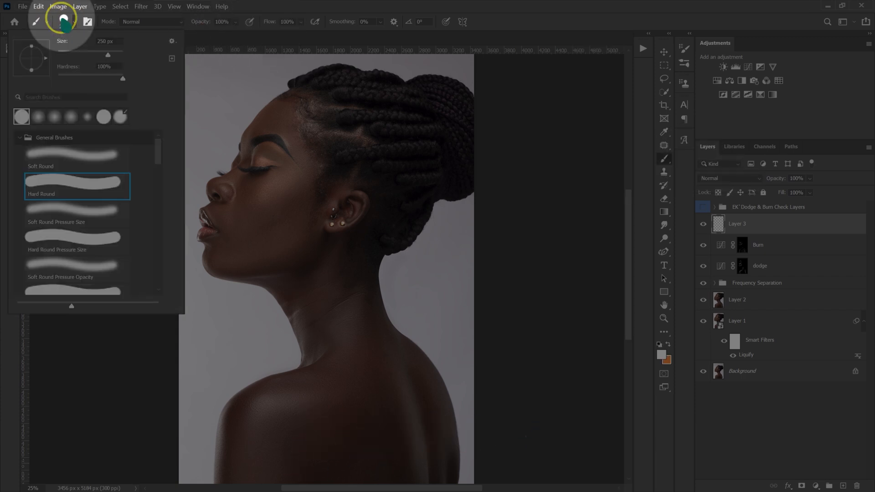
click(55, 193)
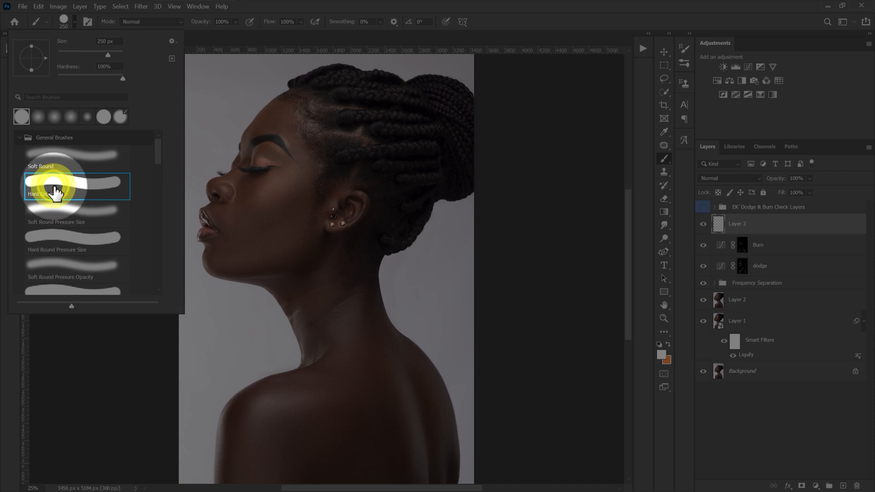
click(281, 37)
drag(256, 205, 276, 187)
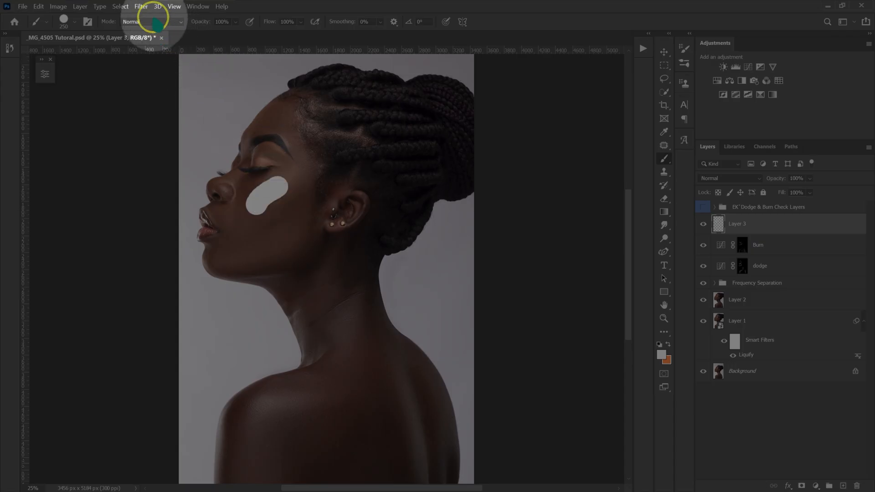
Soften the white cheekbone stroke with a Gaussian Blur of 80 pixels radius
click(141, 7)
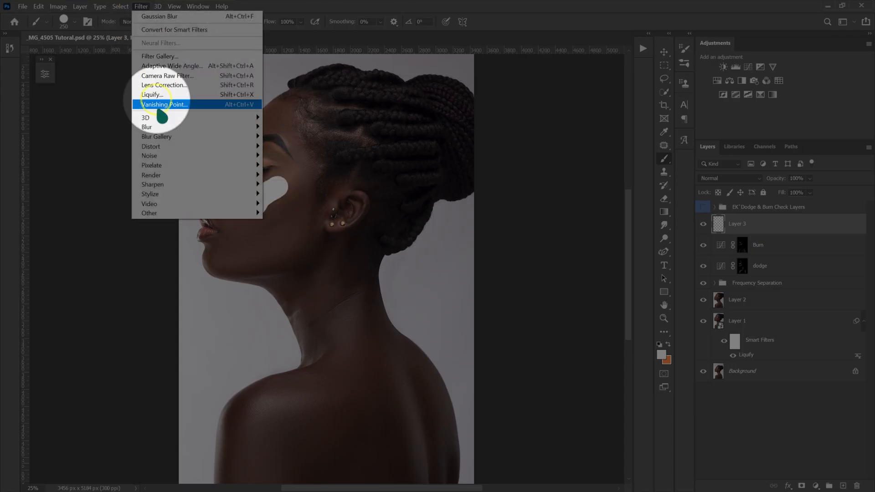
mouse_move(153, 127)
click(286, 166)
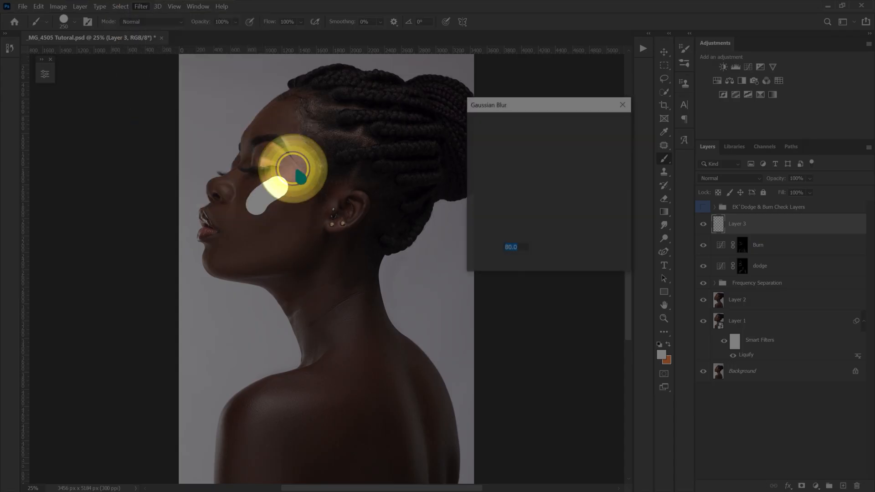
text(80)
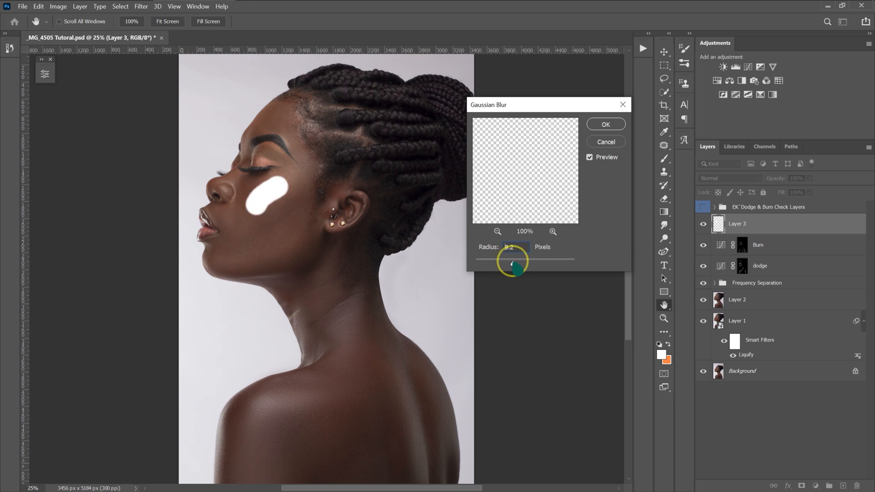
click(605, 125)
key(b)
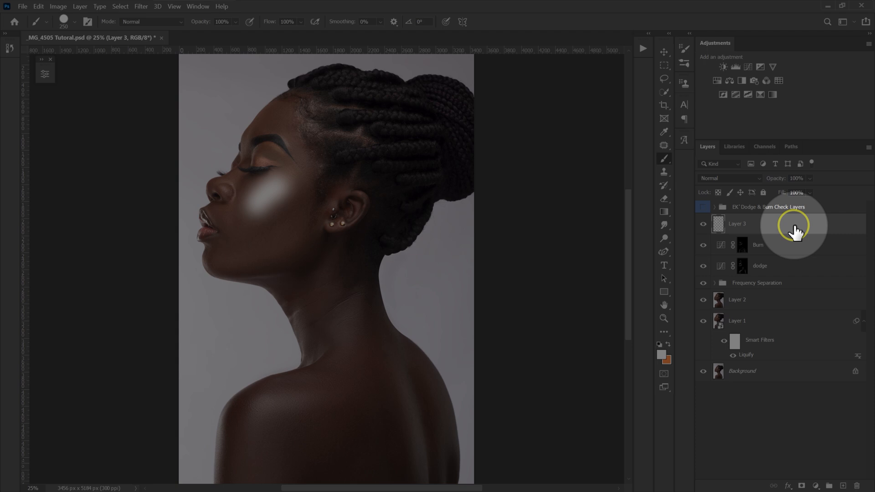
Set Layer 3's Blend If for the underlying layer's shadows to a split of 76 / 140 in its blending options
double_click(793, 225)
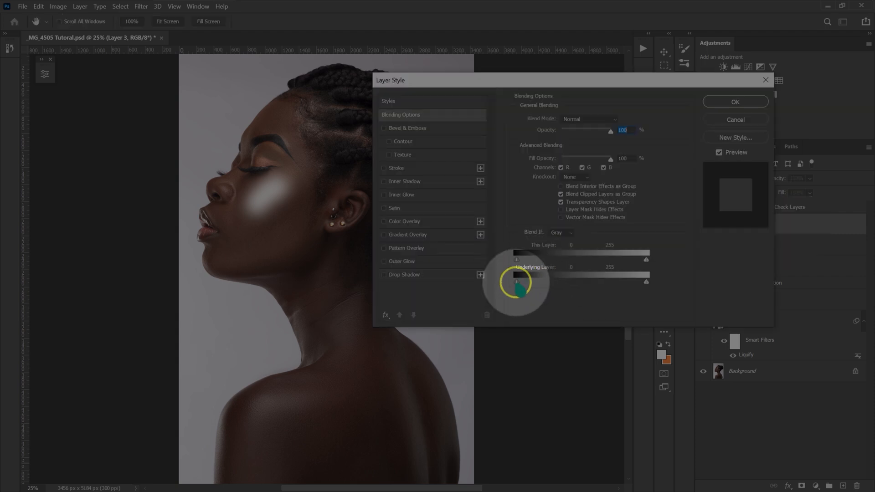
drag(516, 283, 550, 281)
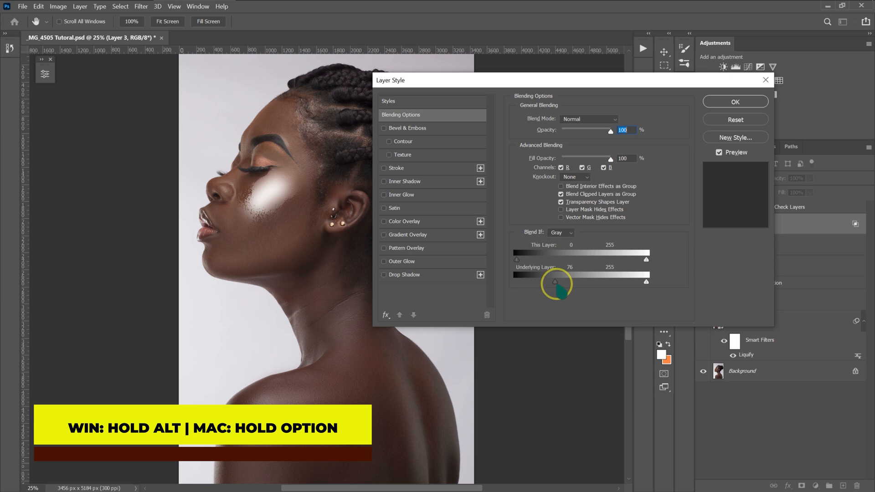
drag(555, 281, 567, 285)
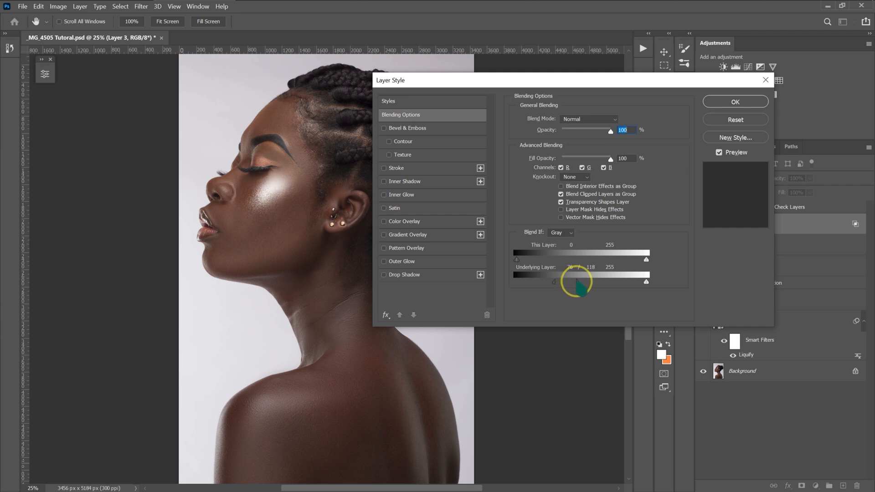
drag(577, 284, 589, 284)
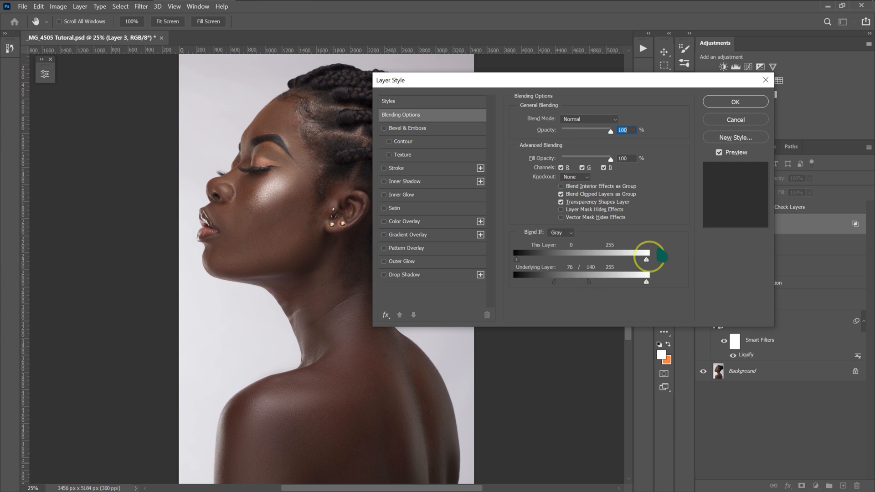
click(735, 102)
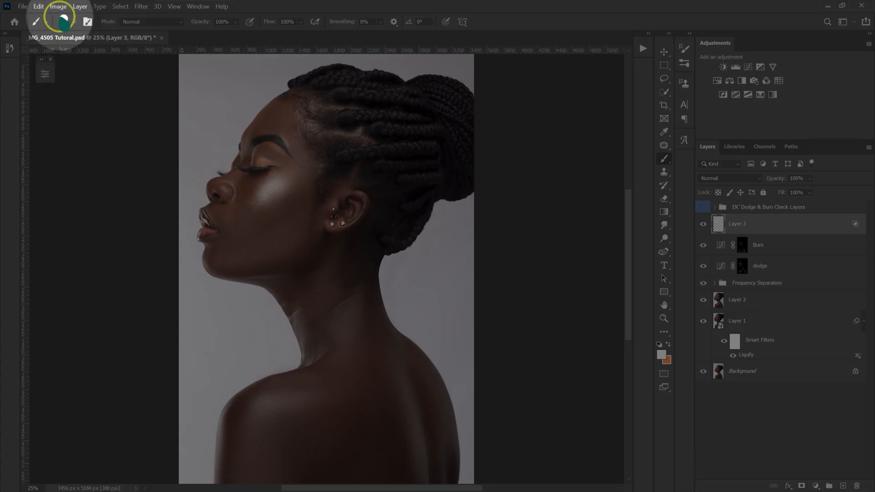
Switch to the Soft Round brush and paint white highlights on the nose on Layer 3
click(63, 21)
click(51, 156)
click(227, 37)
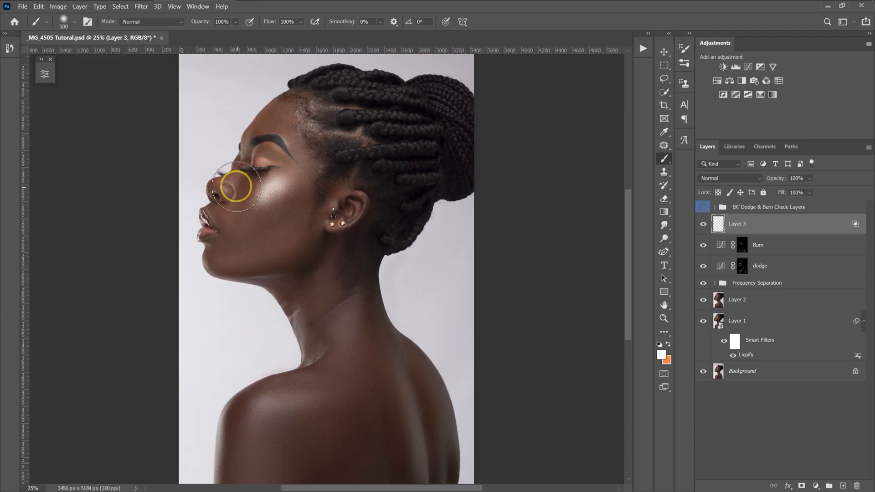
key(bracketright)
mouse_move(223, 183)
mouse_down()
mouse_move(230, 192)
mouse_move(239, 174)
mouse_up()
key(bracketright)
key(bracketright)
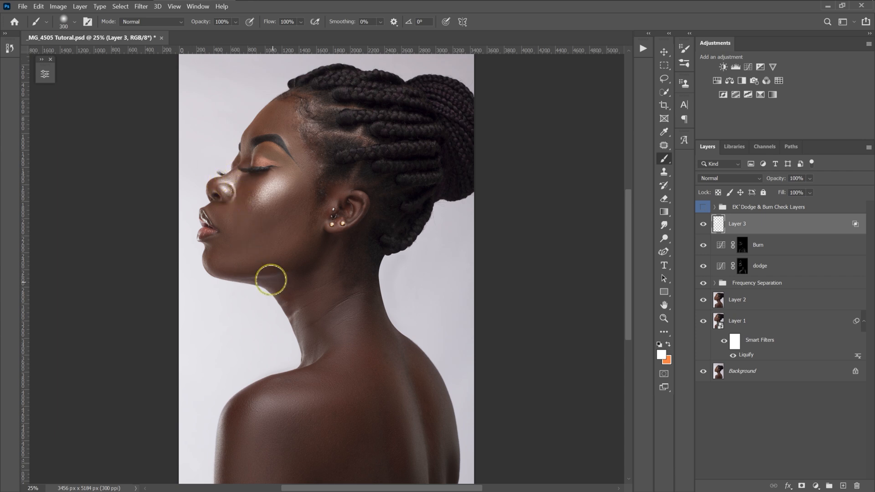
Paint white highlights along the top of the shoulder on Layer 3 with a soft brush of 300 to 400 px
scroll(283, 283, down, 5)
key(bracketright)
key(bracketright)
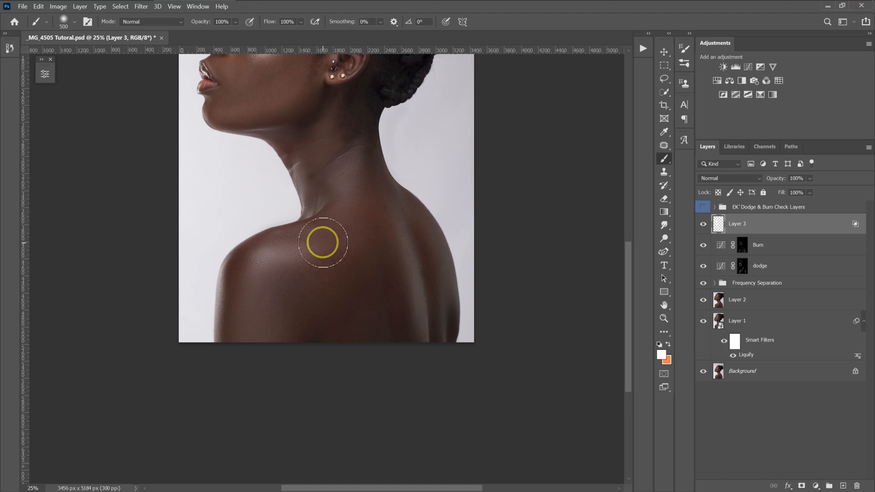
key(bracketleft)
mouse_move(303, 246)
mouse_down()
mouse_move(262, 260)
mouse_move(291, 254)
mouse_up()
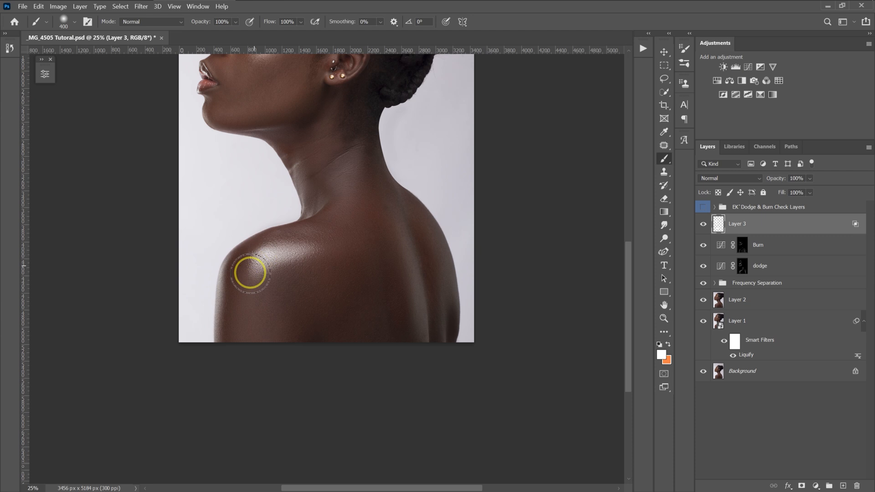
key(bracketleft)
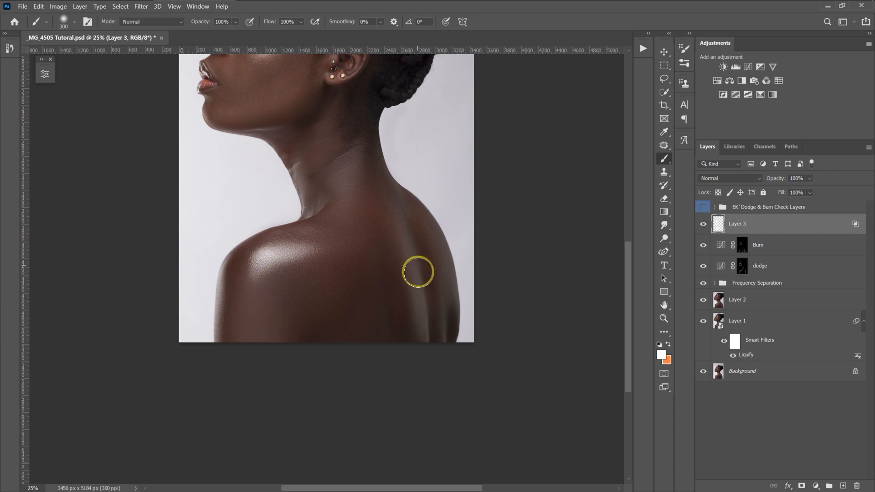
Paint a soft white highlight along the lower back on Layer 3
key(bracketleft)
click(428, 347)
scroll(421, 339, up, 3)
key(bracketright)
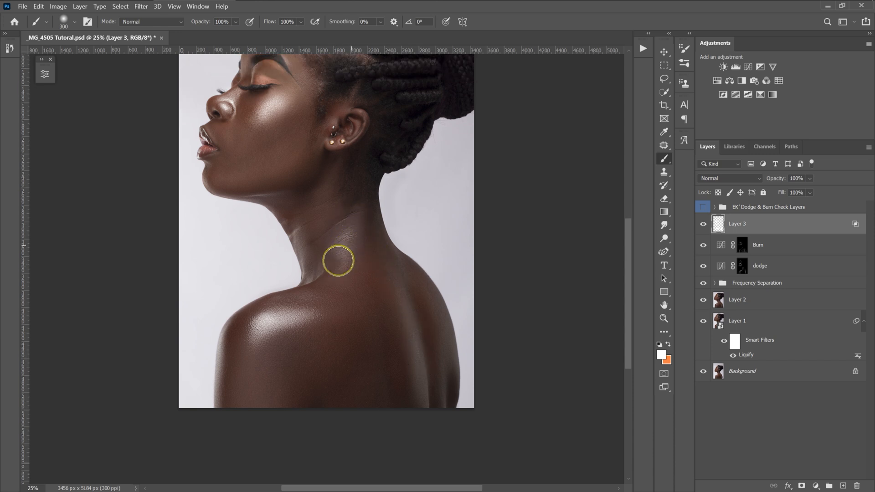
Dab soft white highlights on the cheek beside the nose and lower Layer 3's opacity to 30%
scroll(336, 255, up, 4)
scroll(334, 261, up, 1)
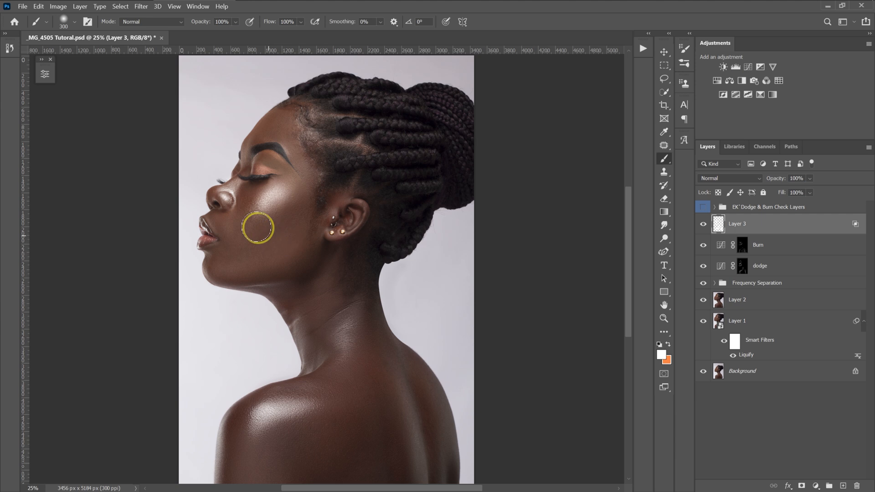
click(249, 217)
click(250, 208)
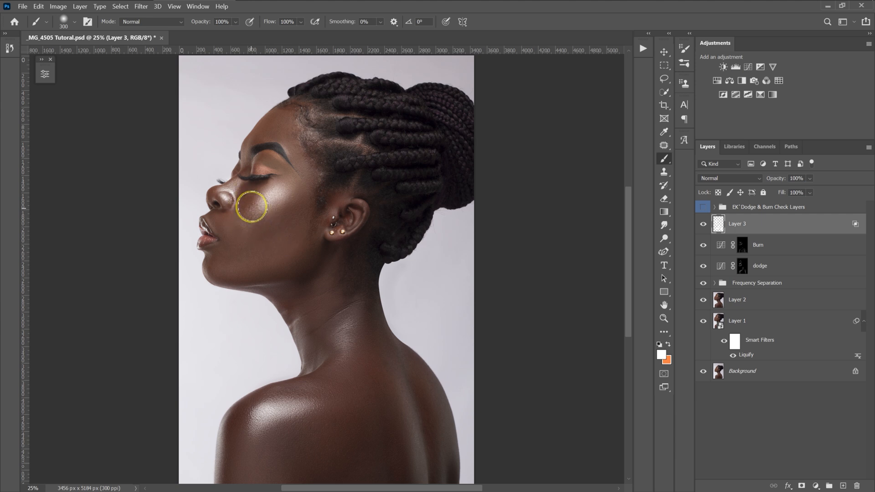
click(259, 237)
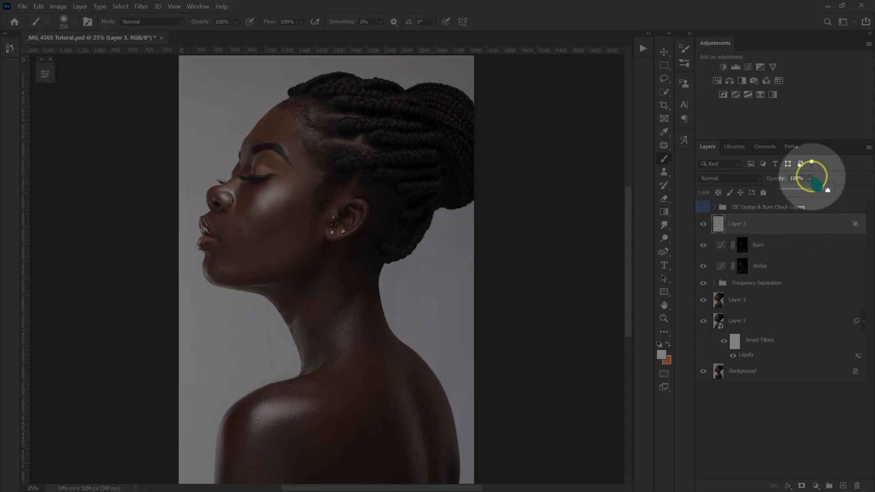
click(810, 178)
drag(827, 191, 795, 187)
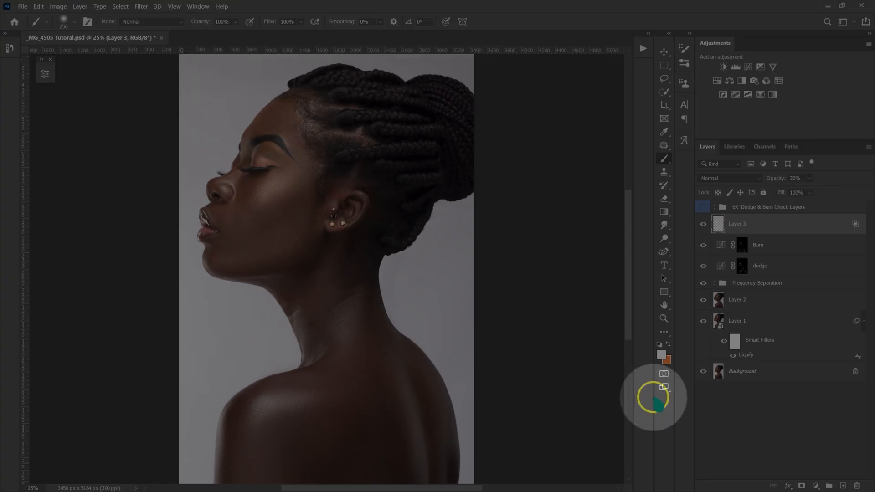
Draw a closed leaf-shaped path over the cheekbone highlight with the Pen tool
click(663, 251)
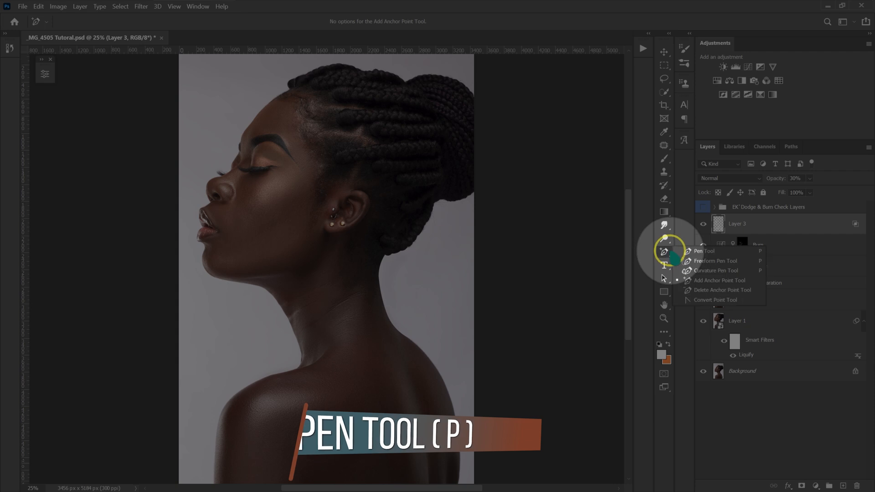
click(704, 251)
scroll(305, 196, up, 3)
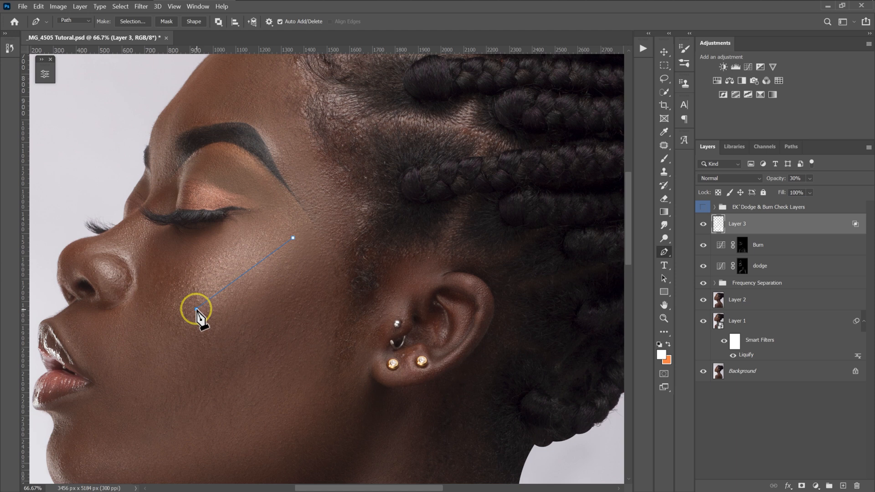
drag(191, 323, 186, 356)
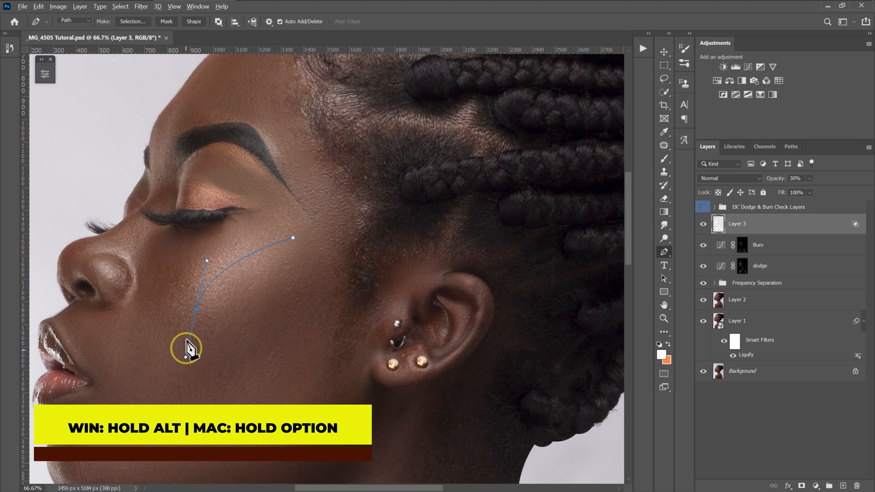
alt+click(196, 309)
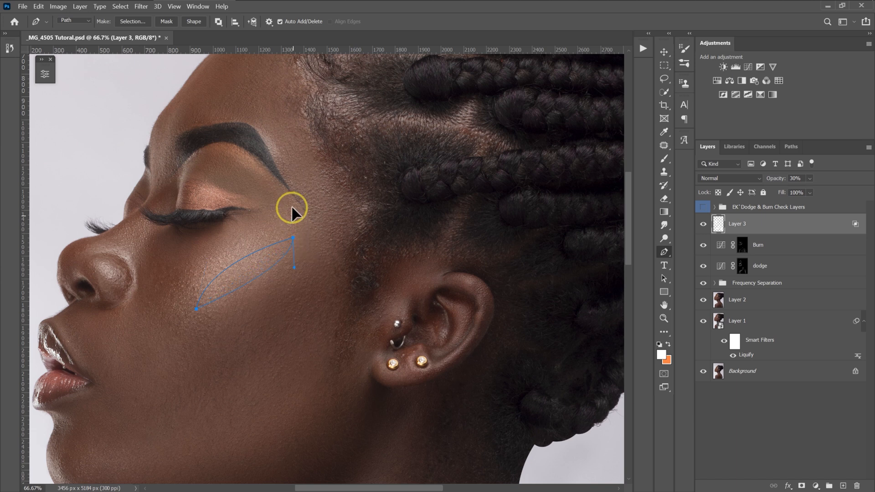
drag(334, 136, 319, 144)
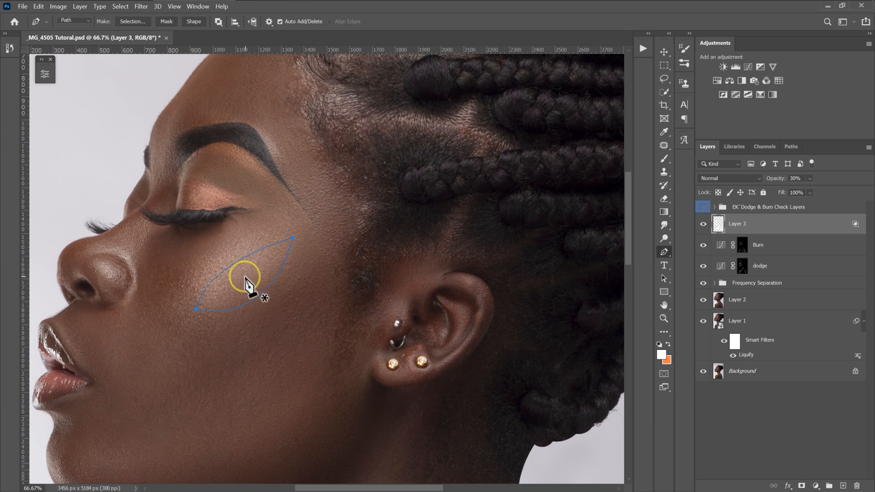
Convert the cheekbone path into a new anti-aliased selection
right_click(246, 285)
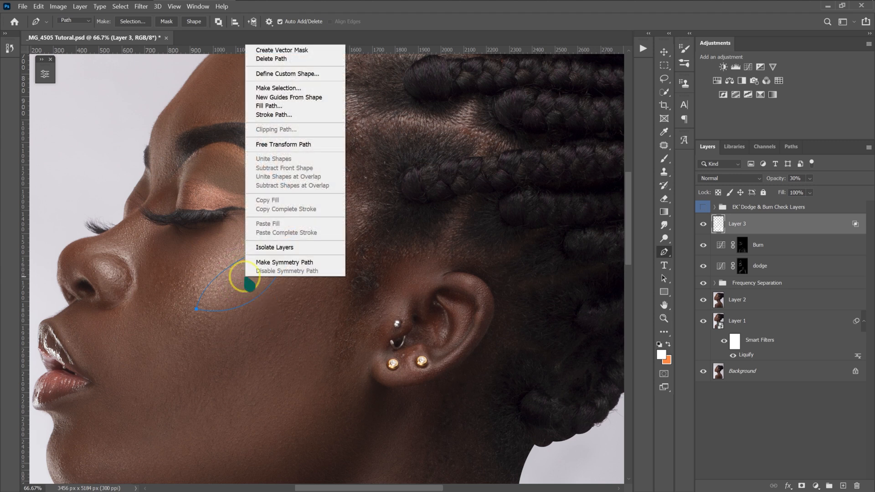
click(291, 88)
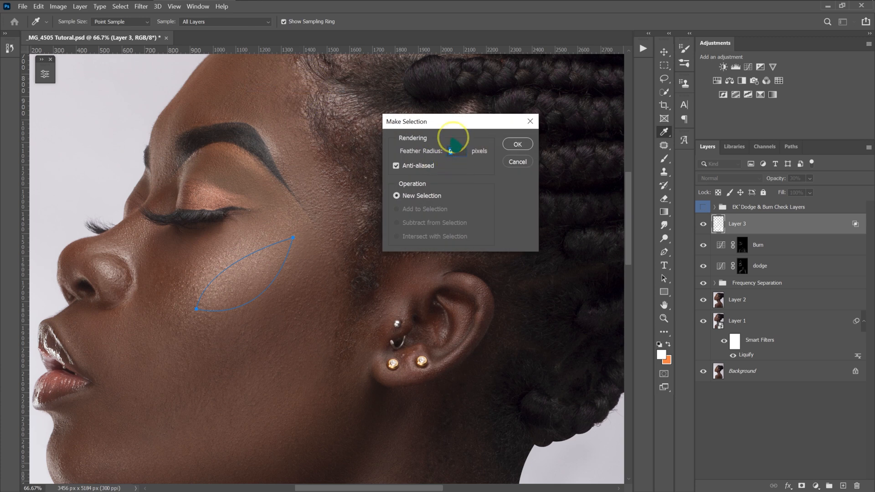
click(518, 145)
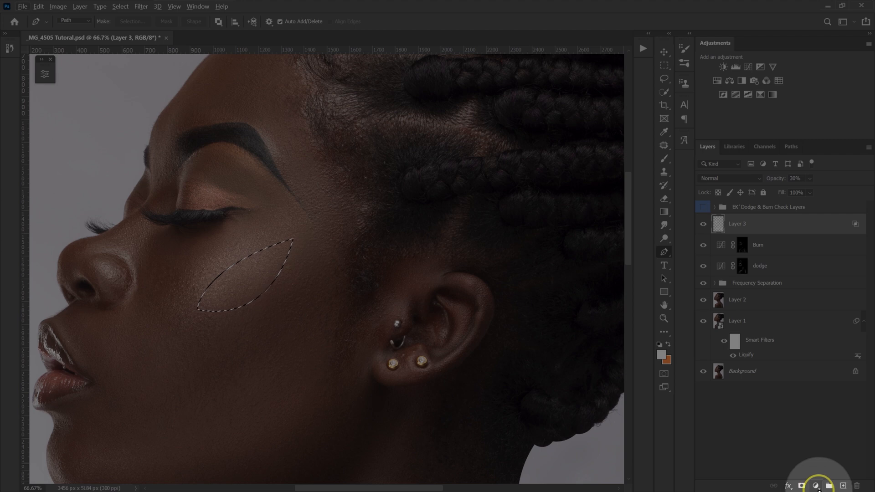
Add a Curves adjustment layer for the cheekbone selection and raise the RGB curve to input 123, output 187
click(815, 486)
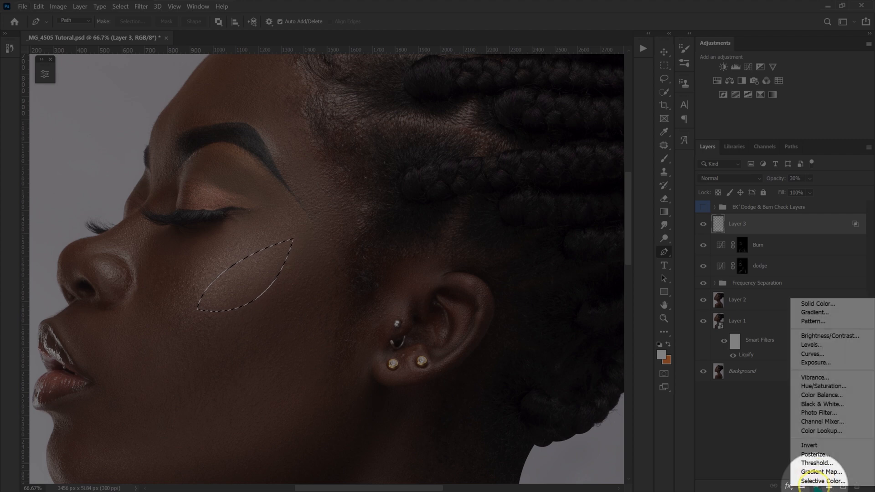
click(811, 354)
drag(127, 69, 536, 88)
drag(550, 219, 540, 178)
click(541, 204)
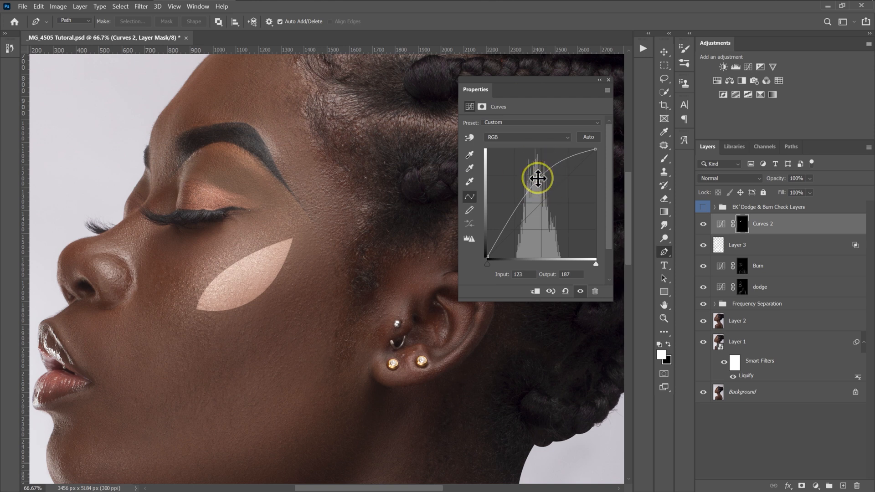
Soften the brightening Curves layer's mask with a Gaussian Blur of 80 pixels radius
key(ctrl+0)
click(599, 80)
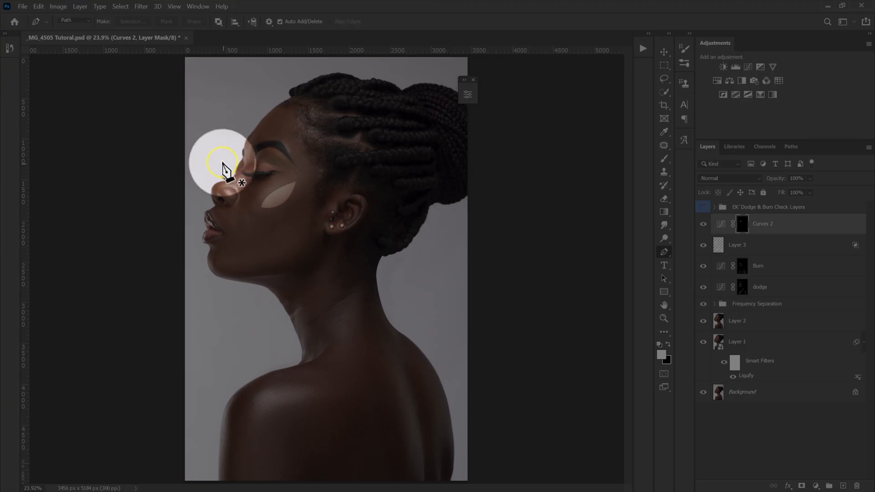
click(142, 7)
mouse_move(172, 127)
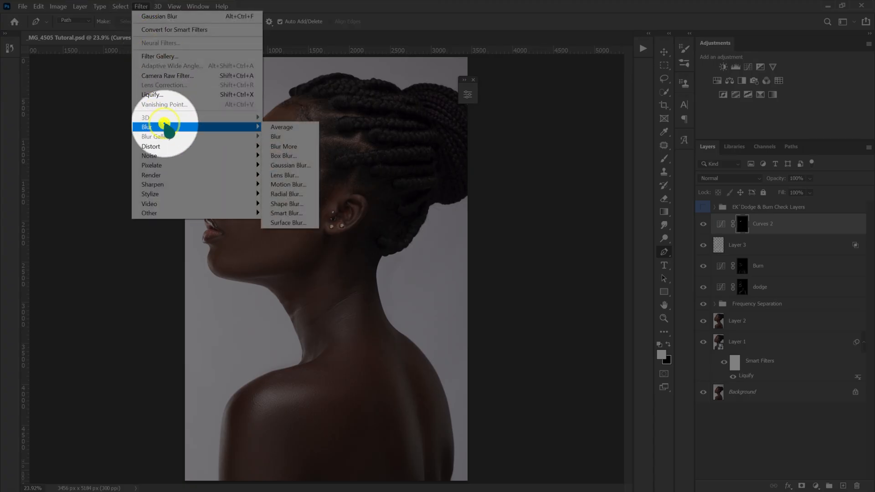
click(288, 165)
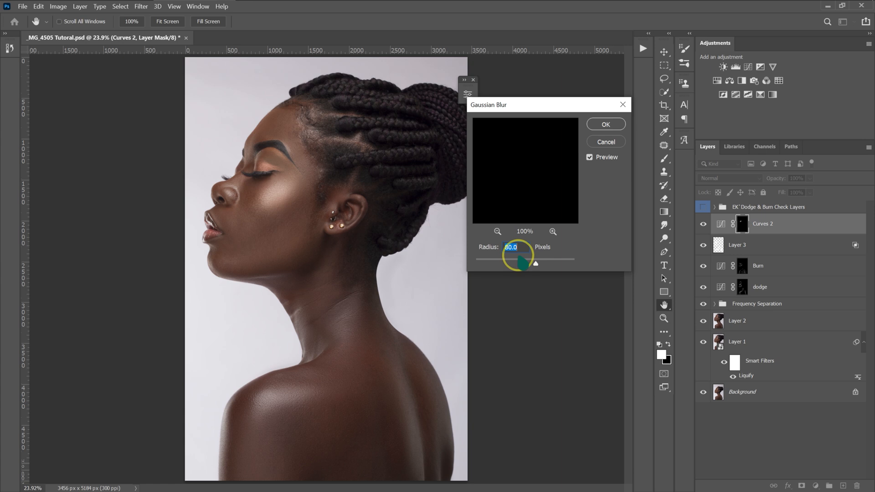
click(536, 264)
click(610, 126)
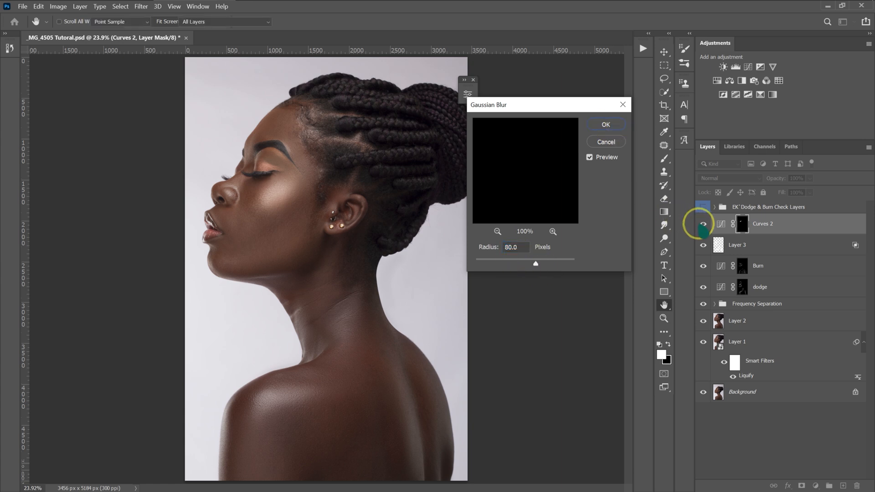
Compare the face with and without the Curves 2 layer and lower its opacity to 45%
click(703, 224)
click(703, 224)
click(809, 178)
click(802, 190)
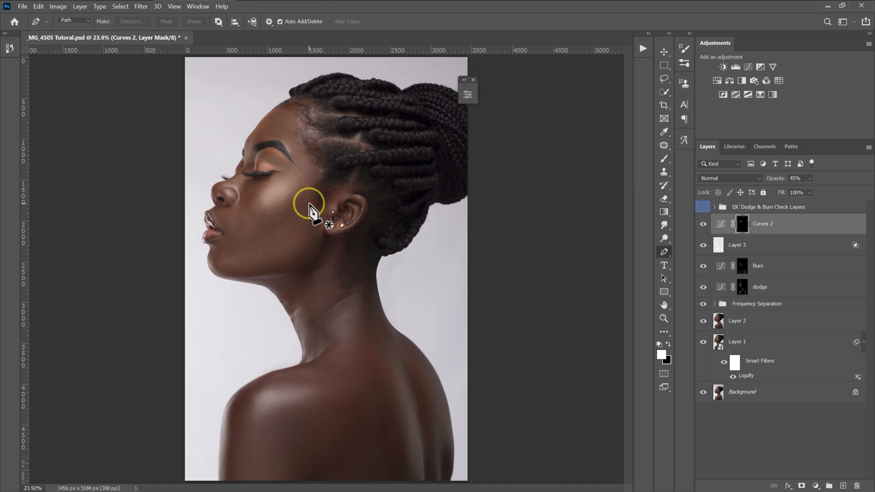
Draw a closed leaf-shaped Pen path in the hollow below the cheekbone, running from near the ear toward the mouth
click(309, 203)
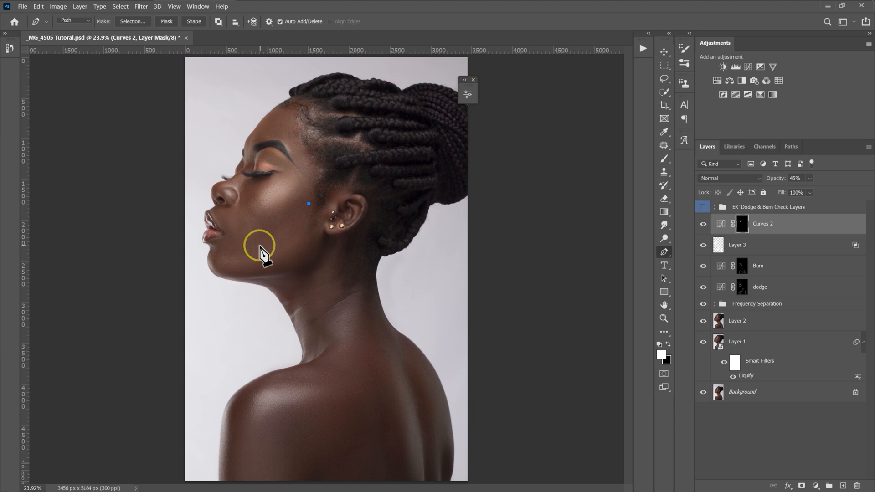
drag(258, 246, 256, 253)
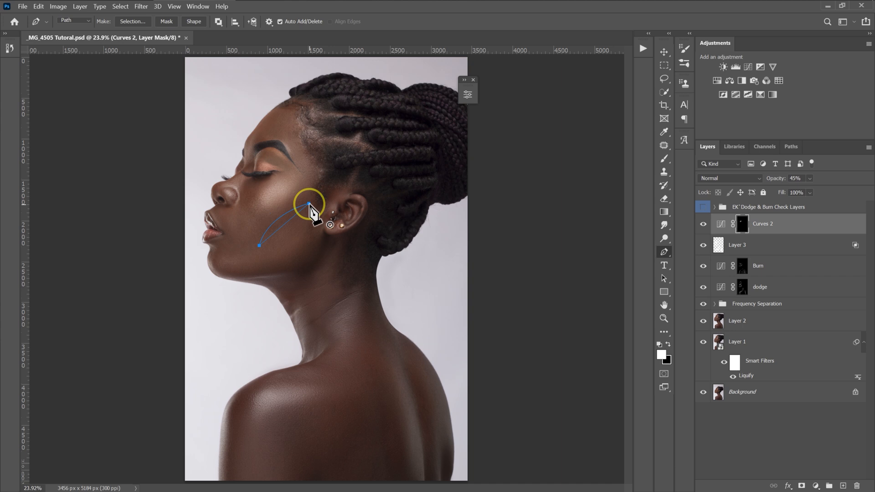
drag(311, 188, 320, 162)
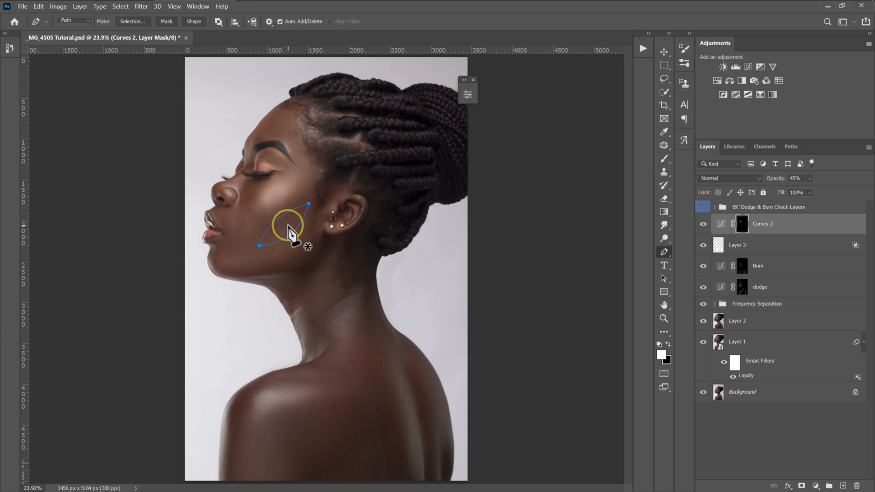
Convert the path below the cheekbone into a new selection with a feather radius of 0 pixels
right_click(288, 231)
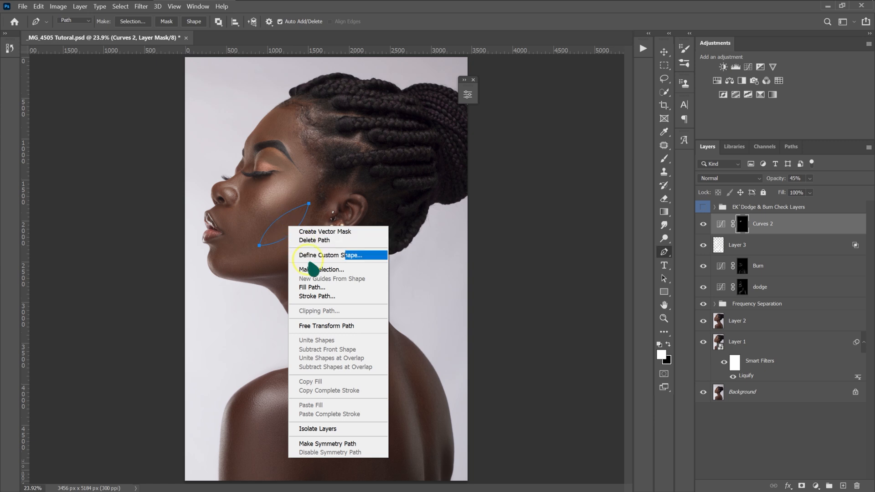
click(317, 270)
click(460, 153)
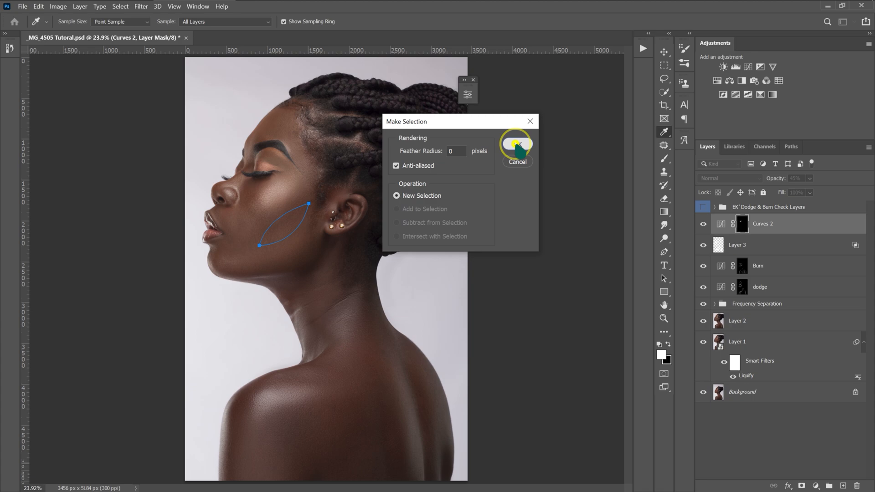
click(517, 144)
Add a Curves adjustment layer for the cheek hollow selection and pull the RGB curve down to input 166, output 110
click(816, 485)
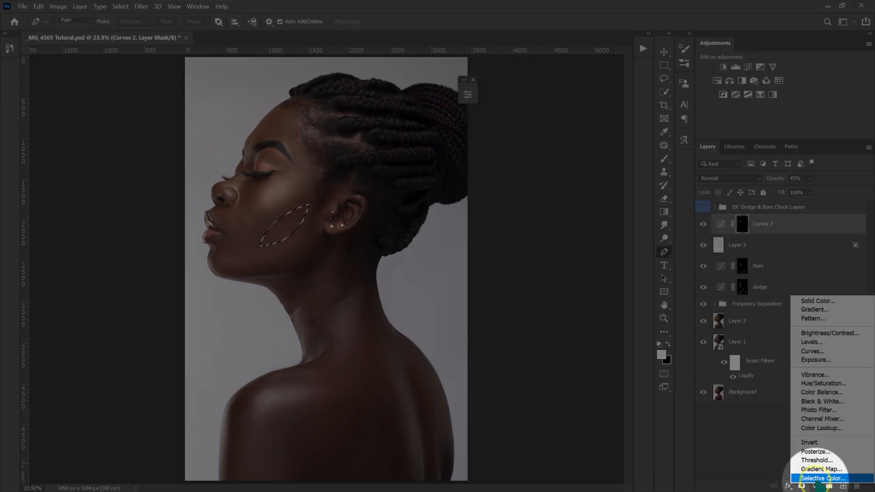
click(821, 352)
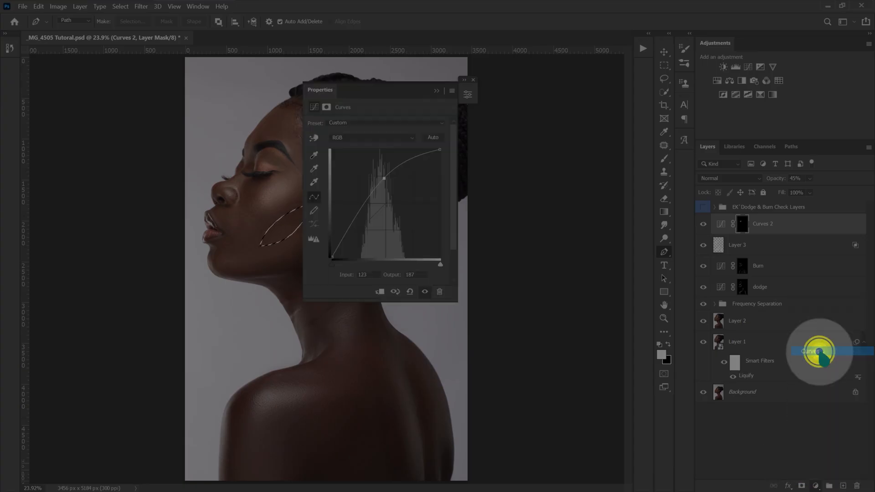
drag(370, 85, 534, 83)
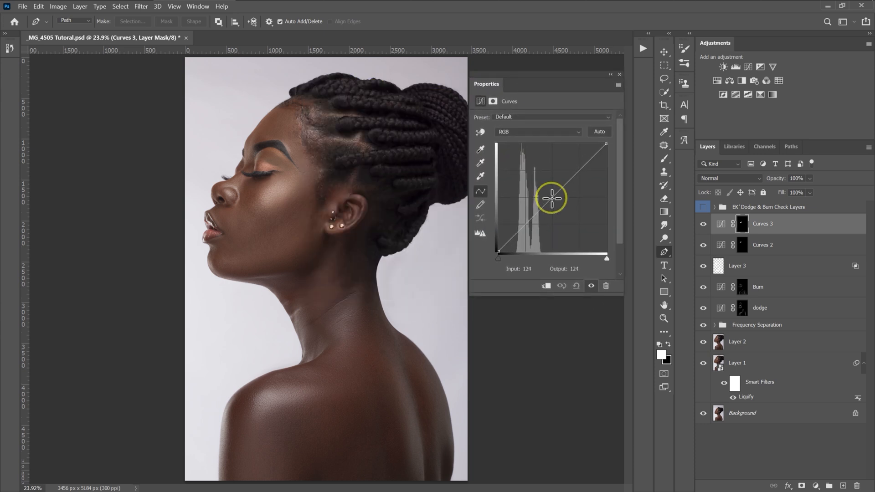
drag(552, 198, 568, 205)
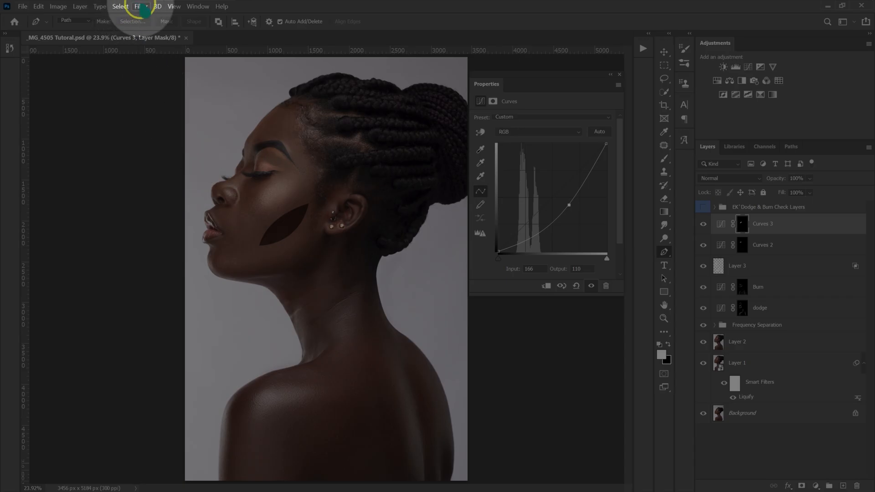
Blur the darkening Curves layer's mask with a Gaussian Blur of 80 pixels radius
click(140, 7)
mouse_move(164, 130)
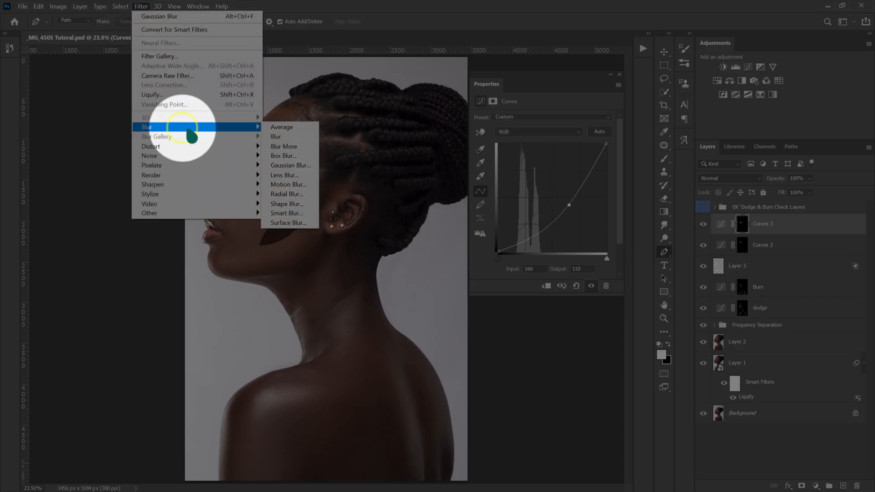
click(292, 170)
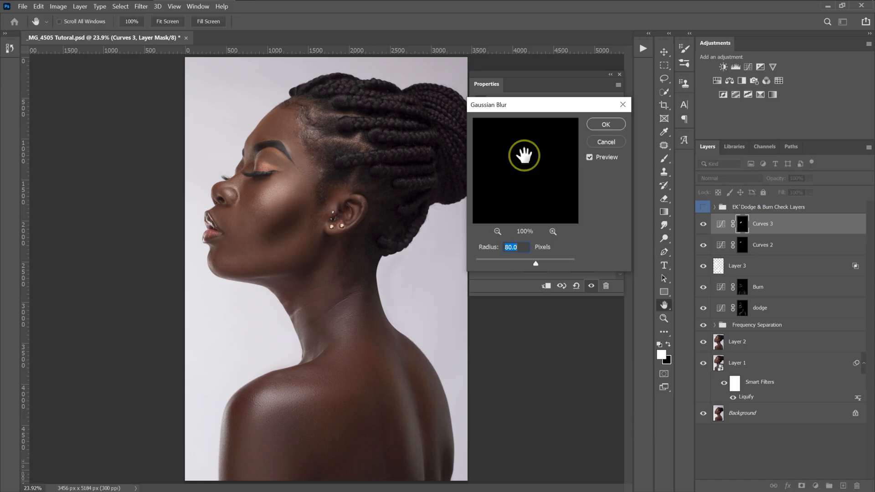
double_click(504, 255)
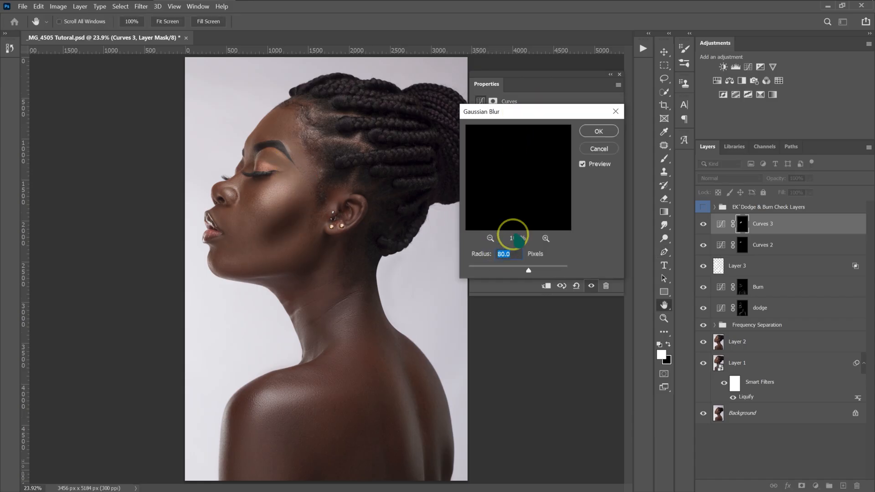
click(599, 132)
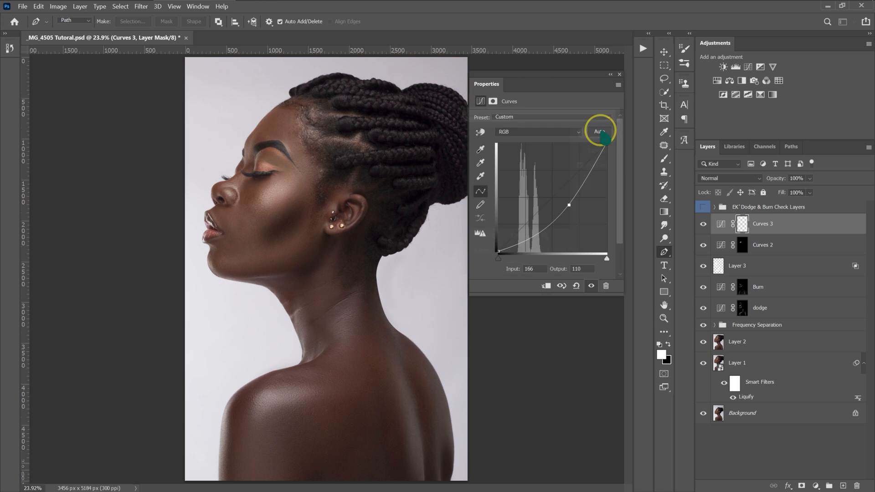
Compare the face with and without Curves 3, then ease its curve point to input 155, output 111
click(703, 223)
click(703, 224)
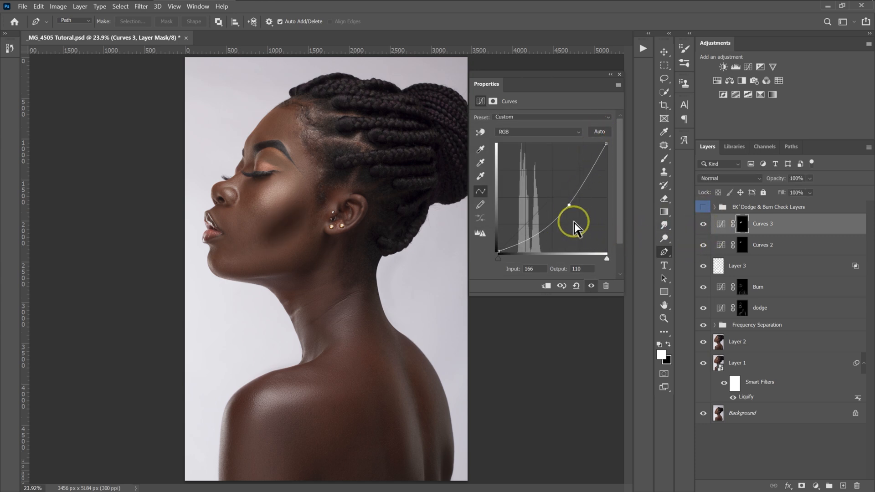
drag(566, 205, 564, 205)
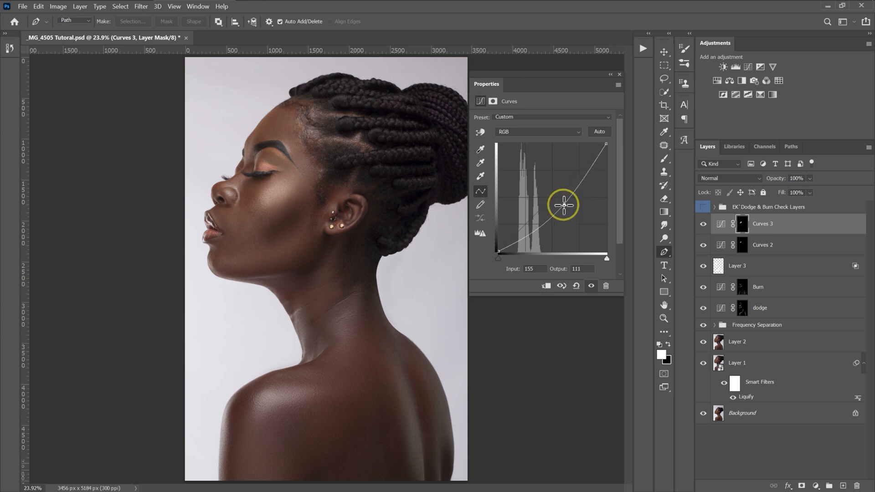
Reduce the Curves 3 layer's opacity to 50% and compare the cheek with and without it
click(610, 75)
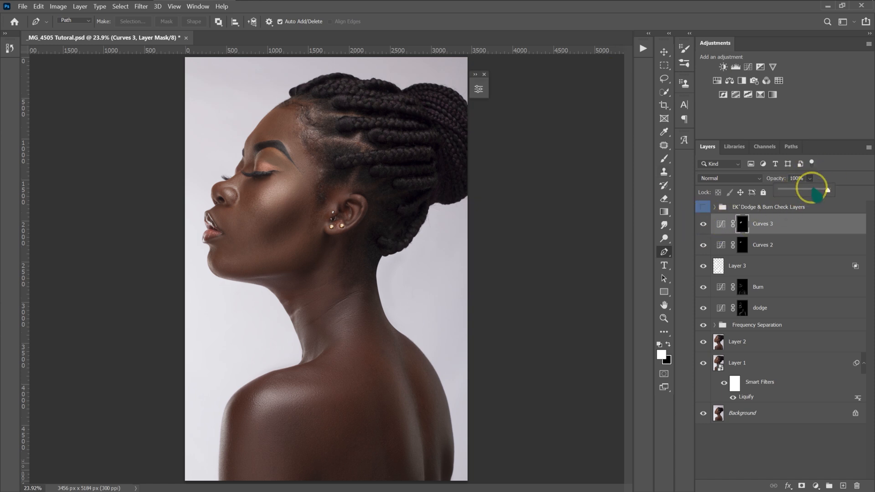
drag(809, 190, 804, 191)
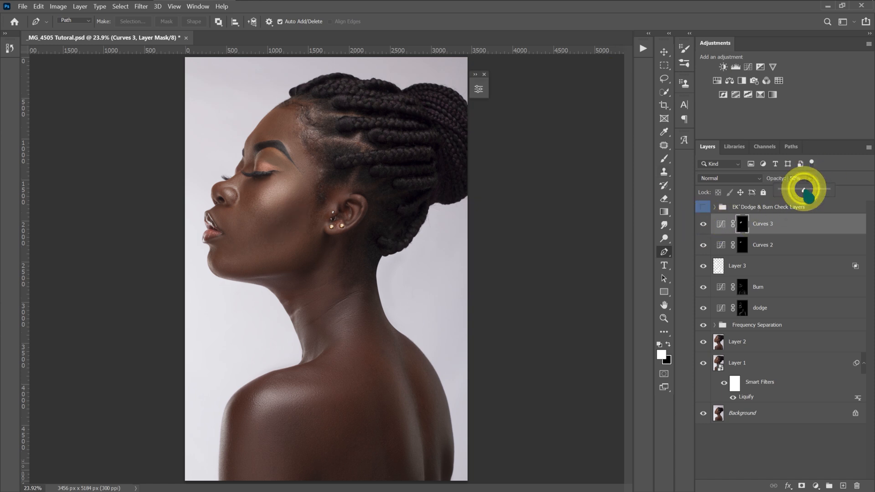
click(703, 224)
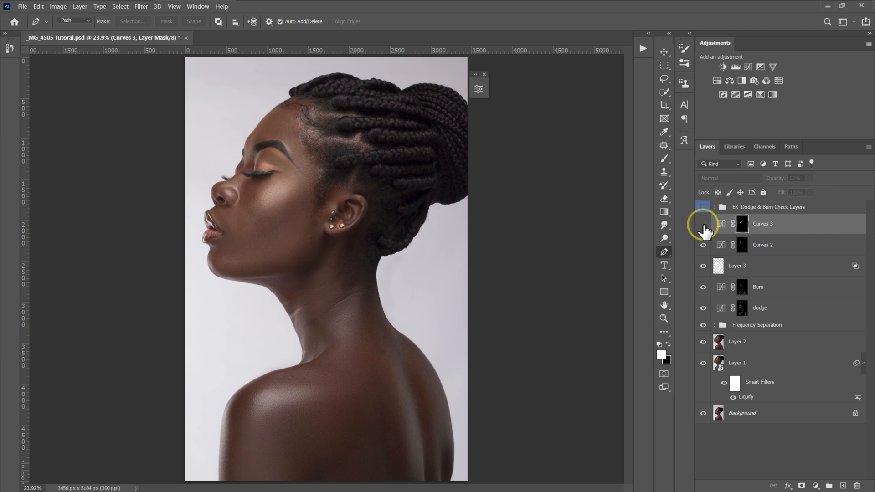
click(703, 225)
click(703, 364)
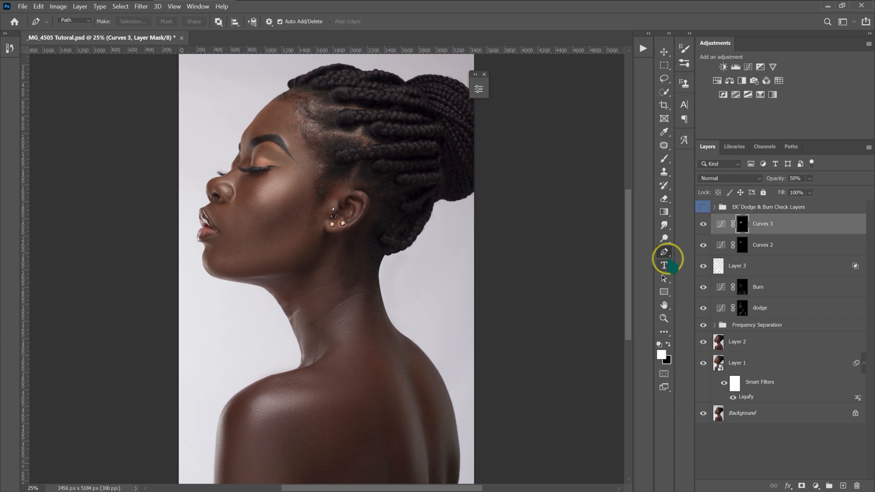
Draw a narrow closed pen path along the jaw from below the ear to the chin and make it a selection with 0 pixels feather
click(313, 229)
drag(232, 264, 227, 274)
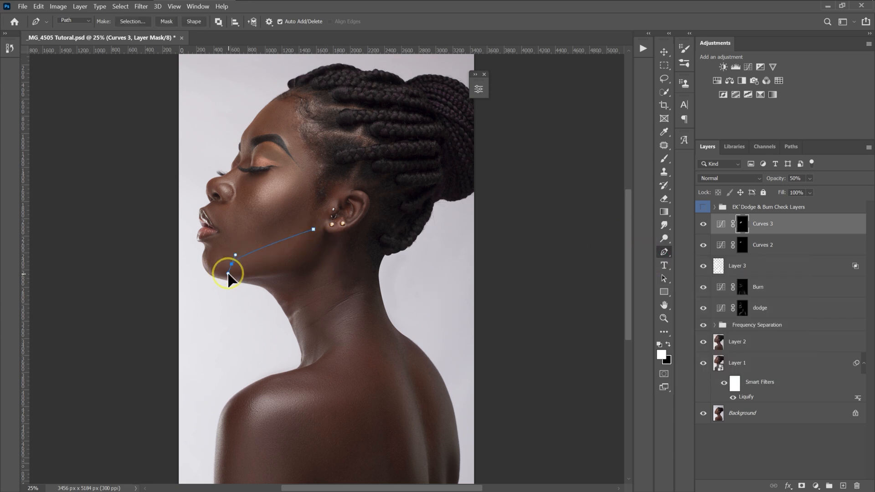
drag(313, 229, 377, 180)
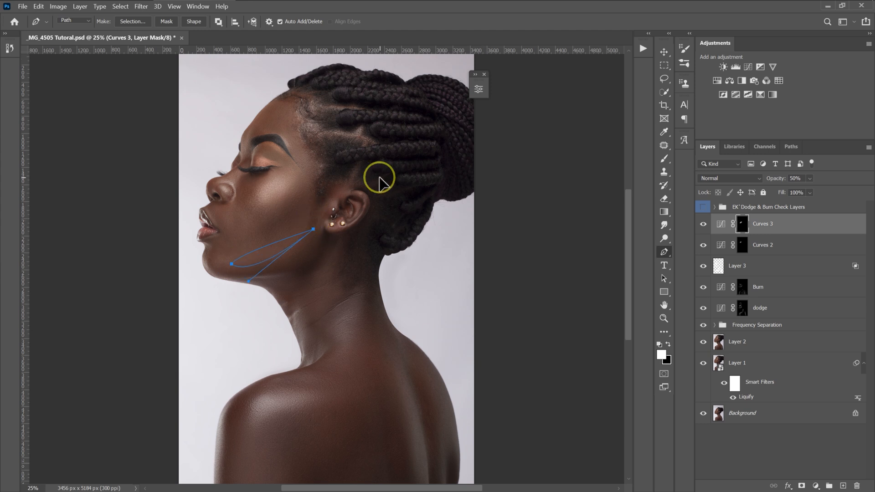
click(284, 239)
right_click(284, 239)
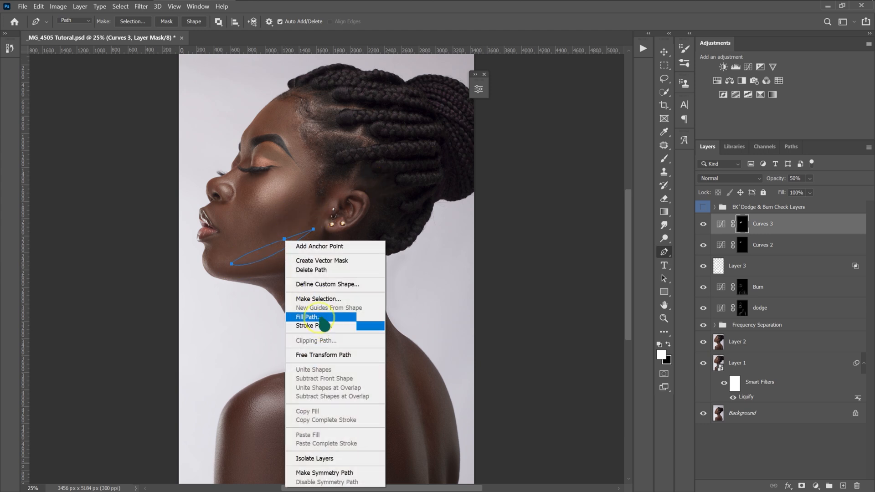
click(332, 298)
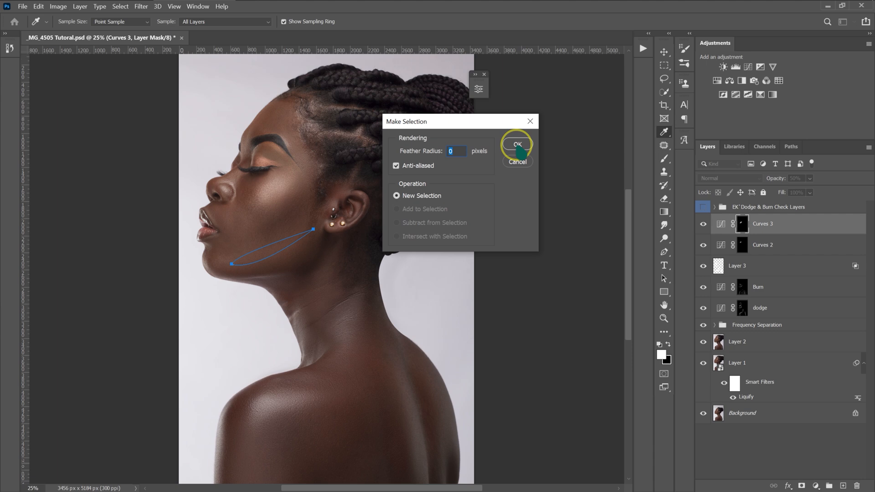
click(518, 146)
Add a Curves adjustment layer for the jaw selection and raise the RGB curve to input 88, output 128
click(816, 486)
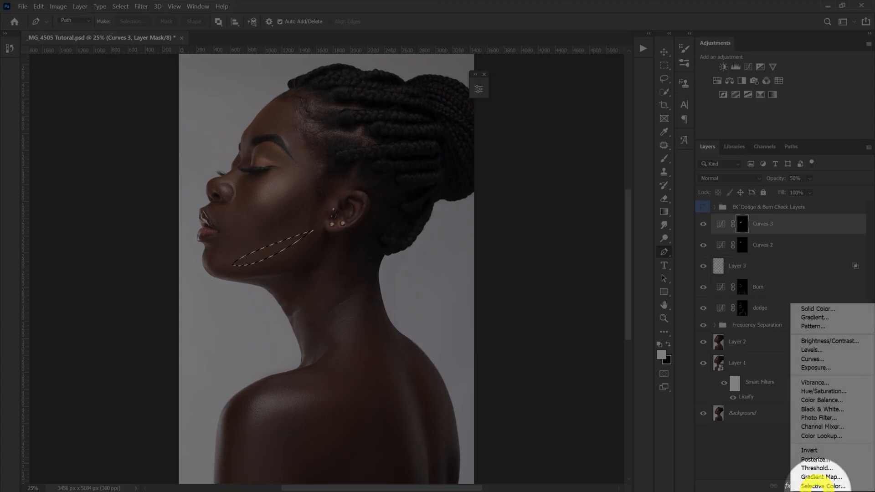
click(820, 358)
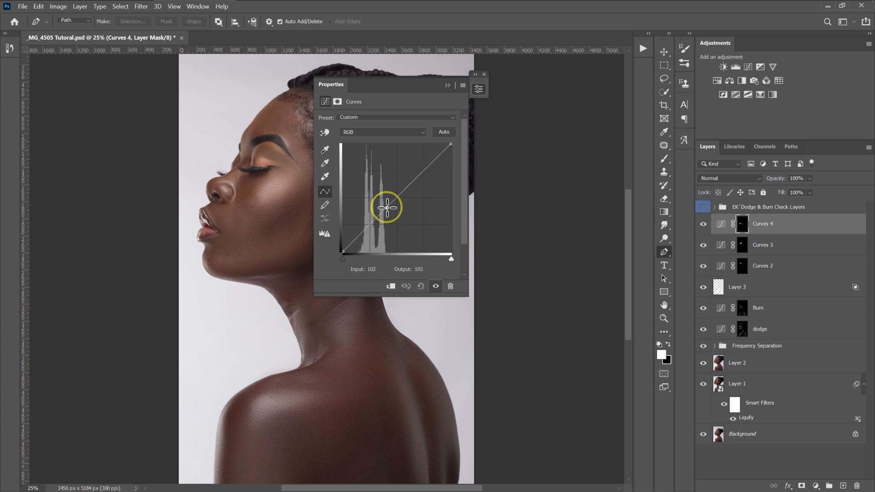
drag(387, 207, 381, 198)
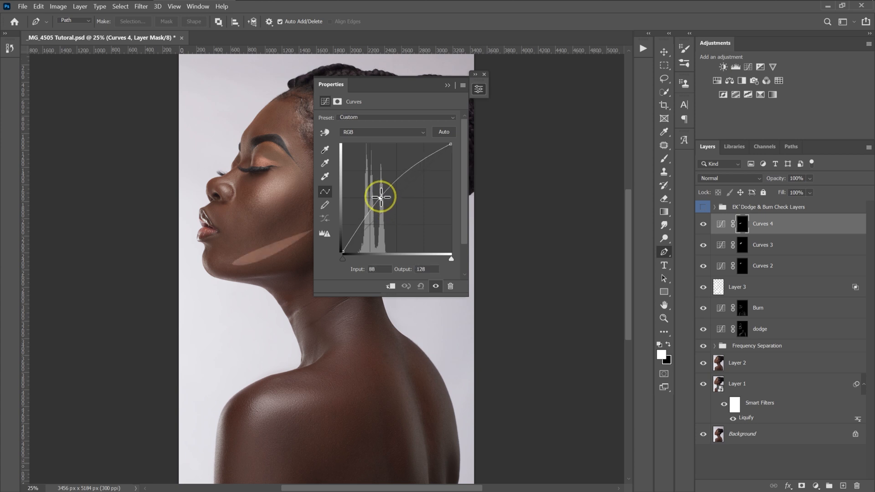
drag(403, 85, 551, 72)
Soften the jaw Curves layer's mask with a Gaussian Blur and ease its curve point to input 87, output 123
click(141, 6)
mouse_move(156, 127)
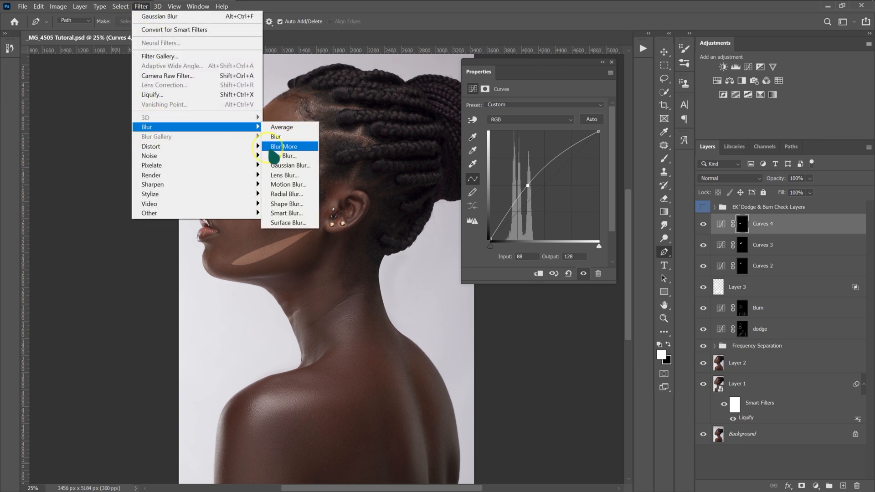
click(287, 165)
click(599, 132)
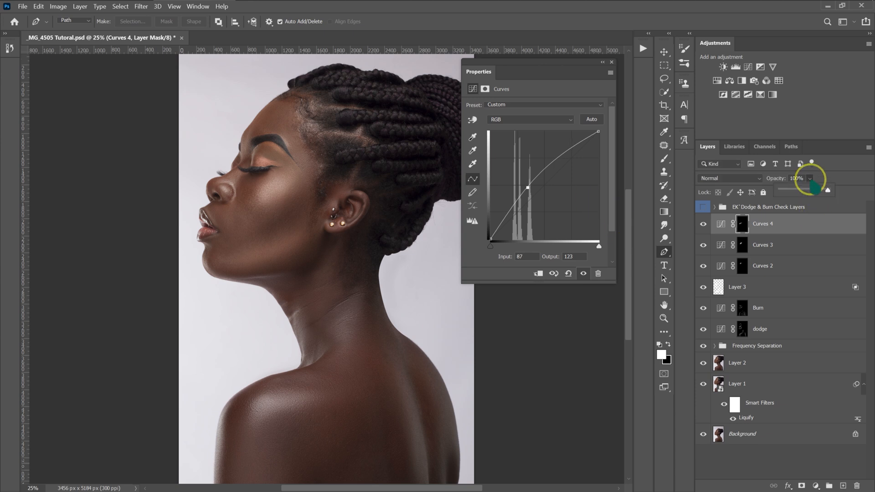
Reduce the Curves 4 layer's opacity to 15% and compare the jaw with and without it
drag(796, 190, 788, 190)
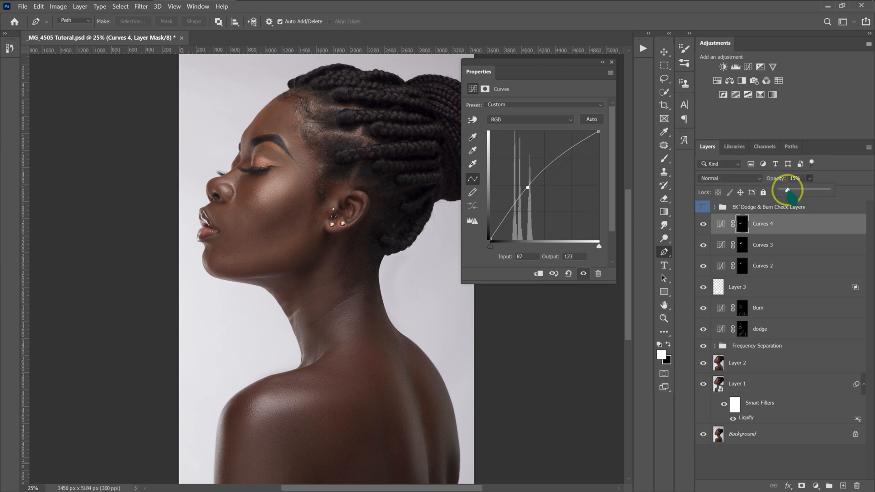
click(703, 224)
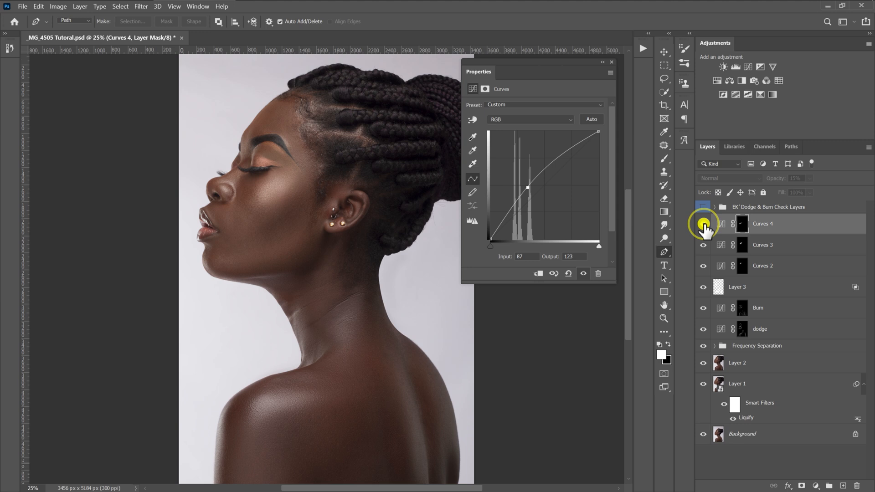
click(703, 223)
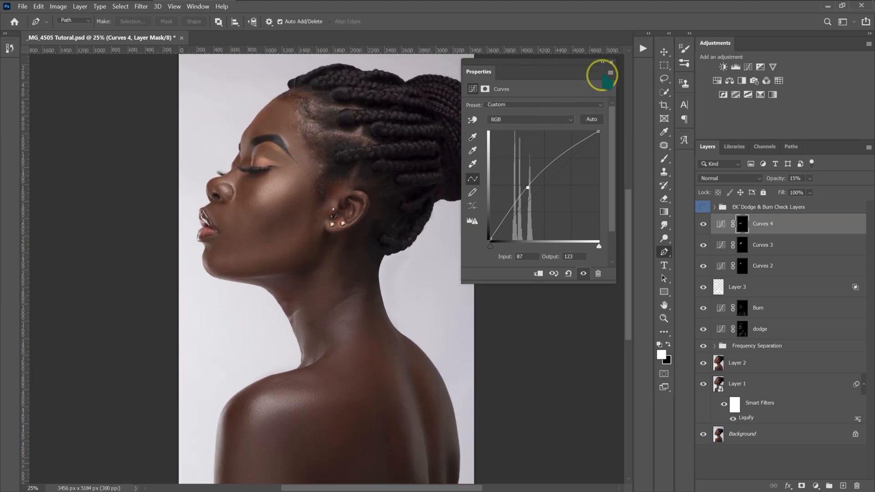
click(603, 63)
Add a brightening Curves adjustment layer with the RGB curve raised to input 117, output 170, and invert its mask to black
key(ctrl+minus)
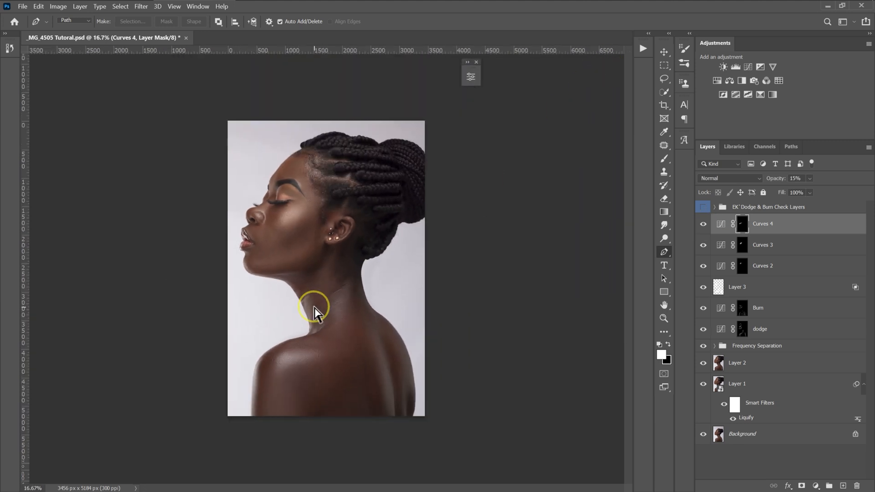
key(ctrl+plus)
scroll(337, 149, down, 1)
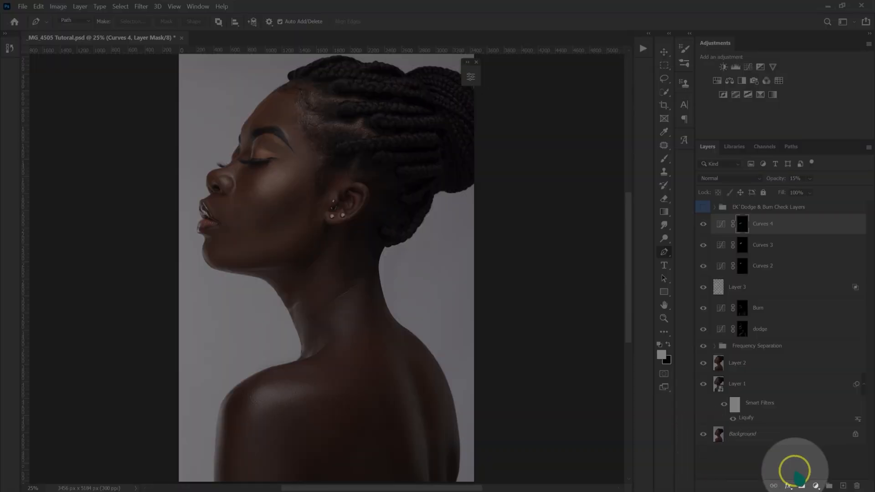
click(816, 485)
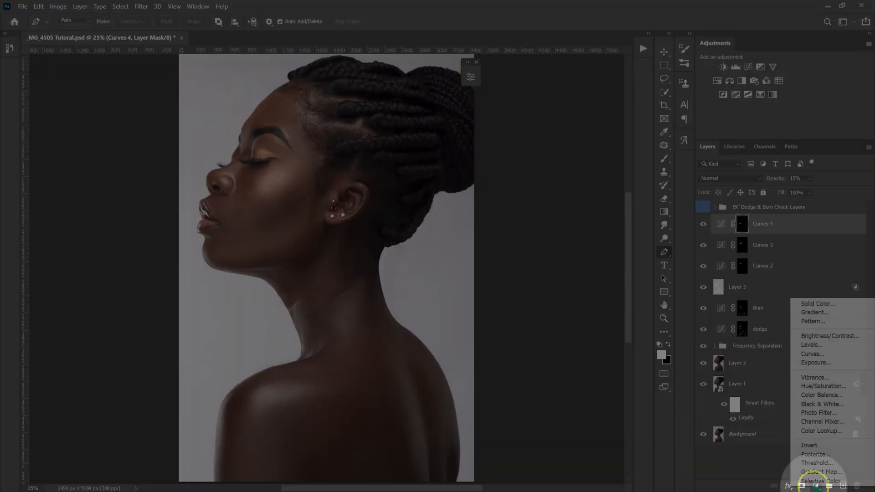
click(814, 356)
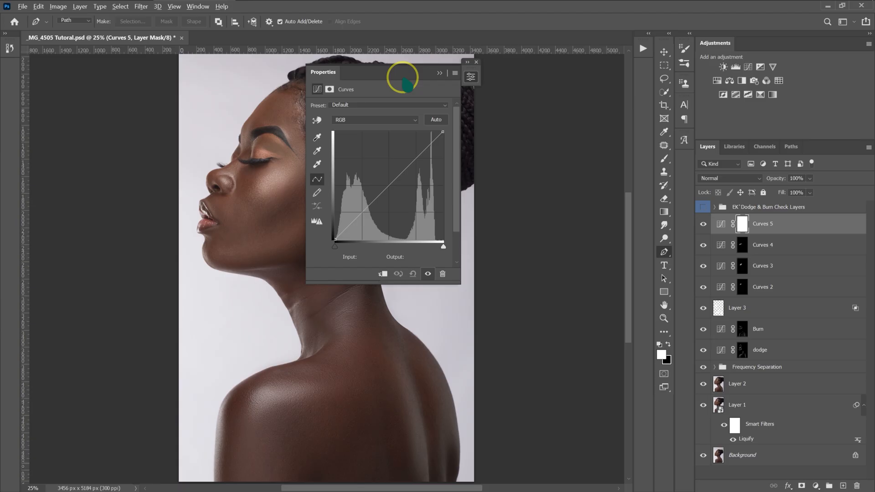
drag(403, 78, 567, 77)
drag(551, 178, 549, 168)
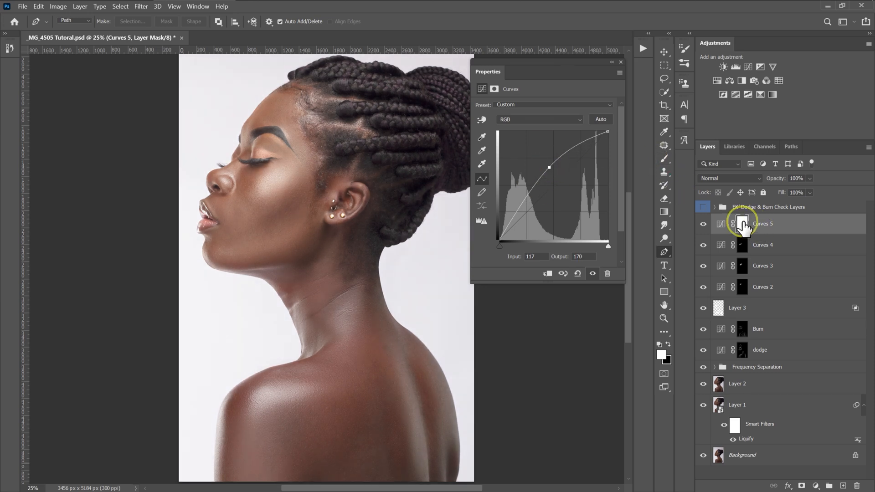
key(ctrl+i)
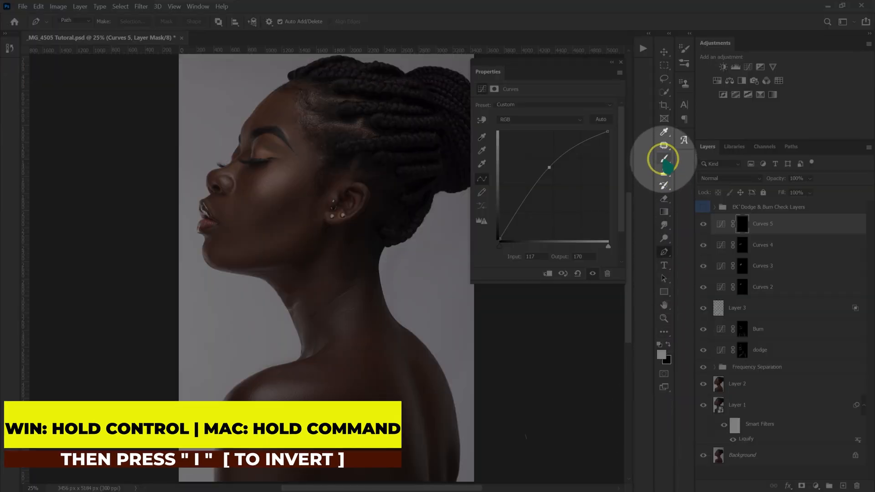
Paint white over the braids' highlights on the Curves 5 mask with a soft brush at 5% flow, sized 150 to 175 pixels
click(664, 158)
click(678, 158)
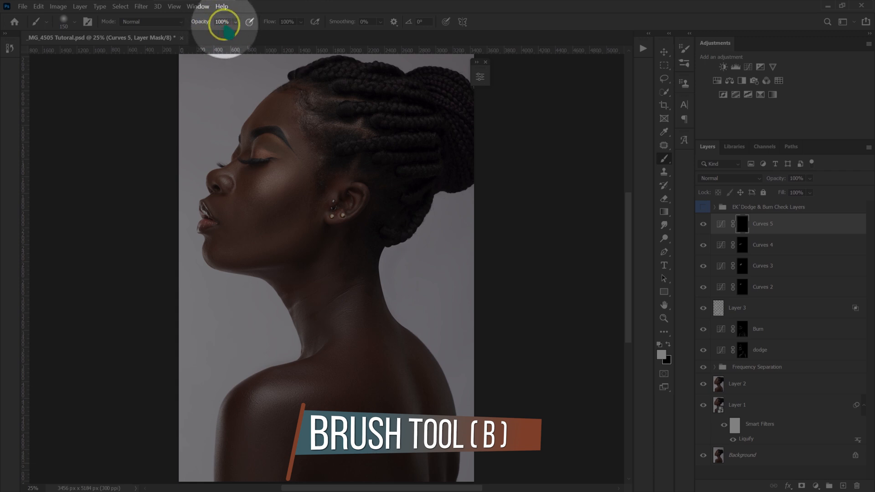
click(288, 21)
text(5)
click(269, 23)
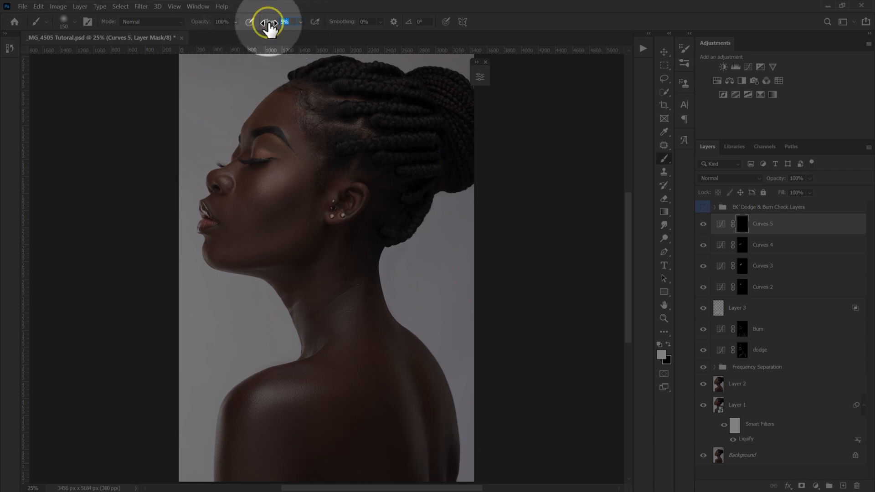
key(bracketright)
key(bracketright)
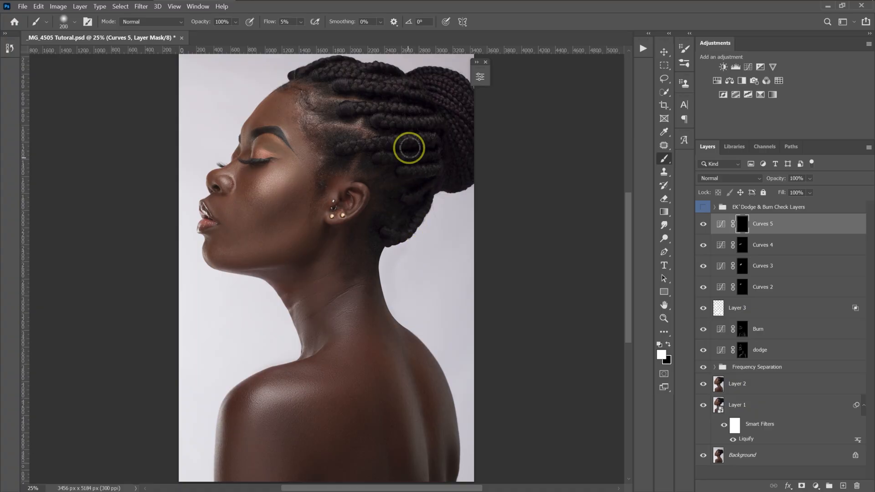
key(bracketleft)
key(bracketleft)
mouse_move(412, 137)
mouse_down()
mouse_move(360, 146)
mouse_move(417, 139)
mouse_up()
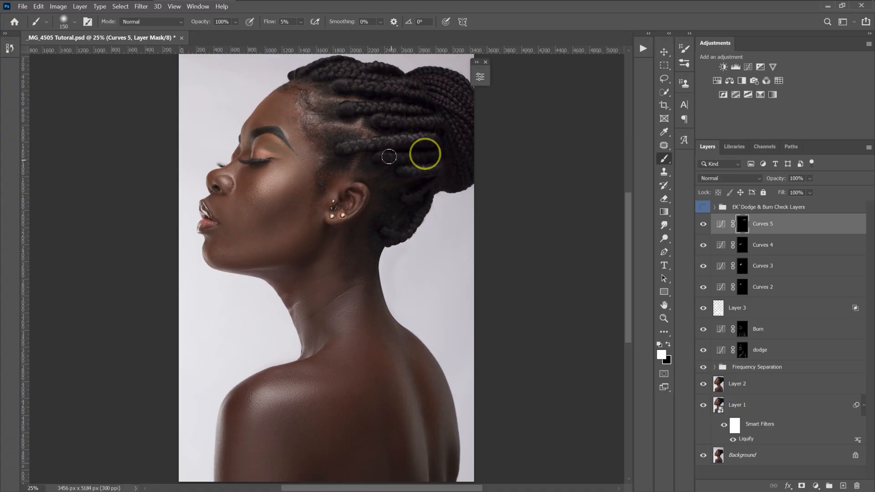
key(bracketright)
drag(341, 81, 398, 81)
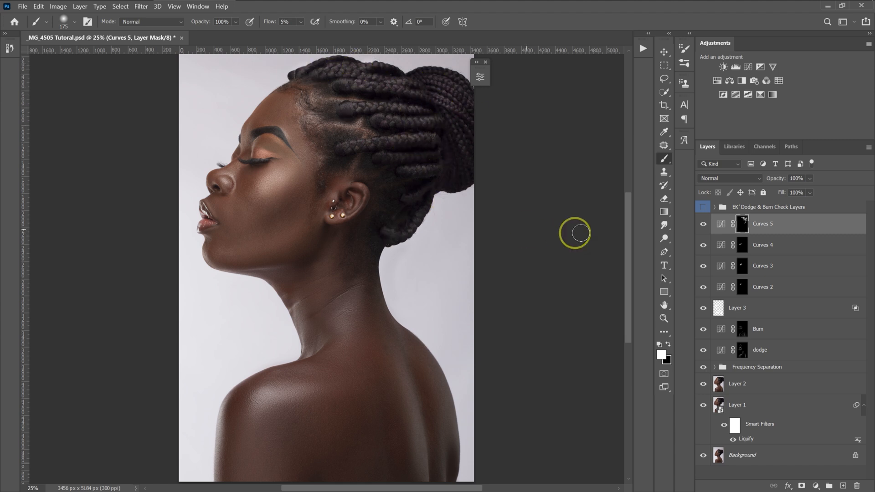
Compare the braids with and without the Curves 5 brightening
click(703, 223)
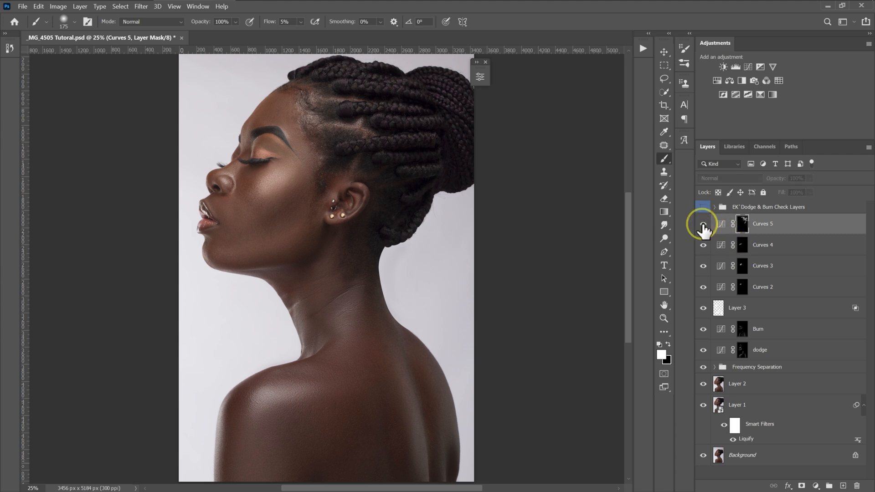
click(703, 224)
click(703, 224)
click(703, 224)
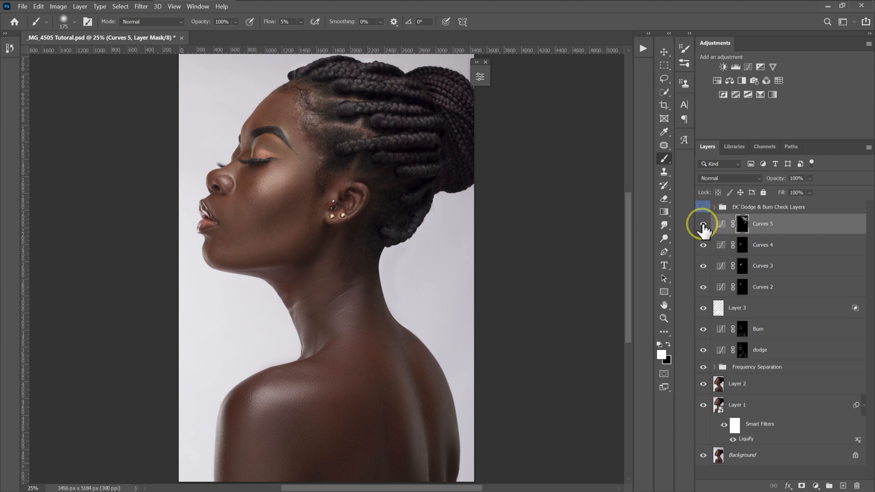
Add a darkening Curves adjustment layer with the RGB curve lowered to input 129, output 95, and invert its mask to black
click(815, 486)
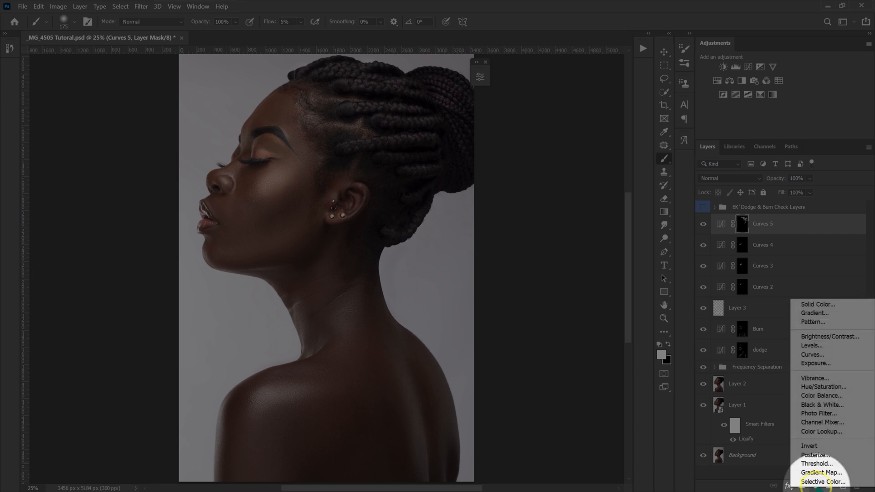
click(815, 354)
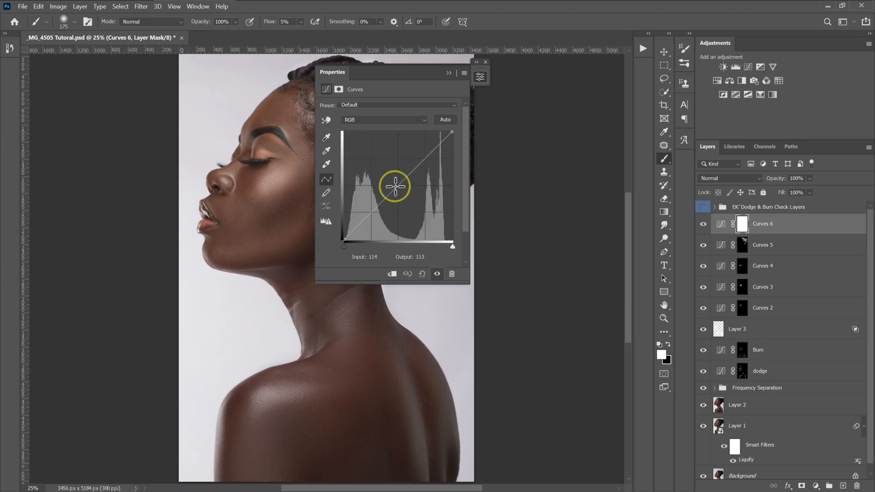
drag(394, 72, 550, 72)
drag(554, 187, 554, 199)
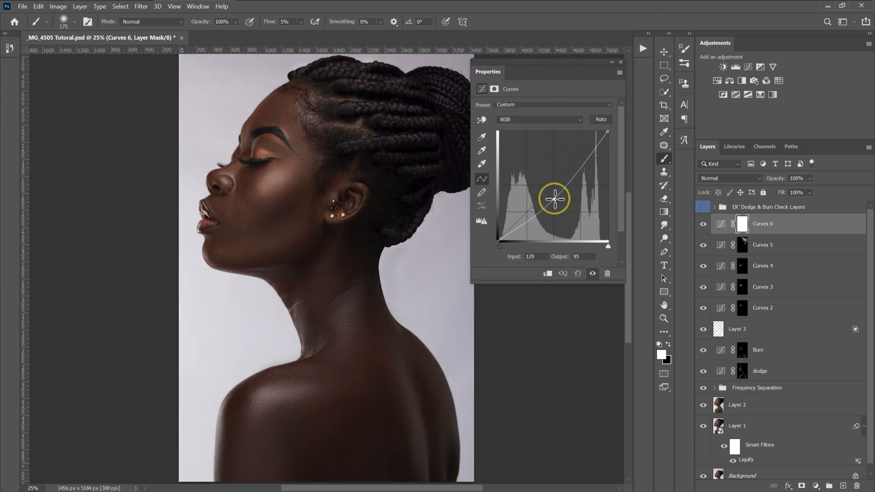
click(742, 224)
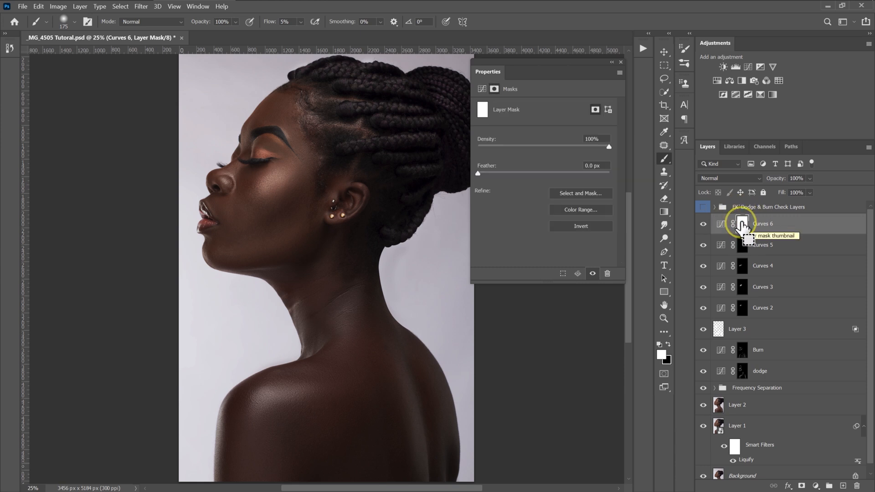
key(ctrl+i)
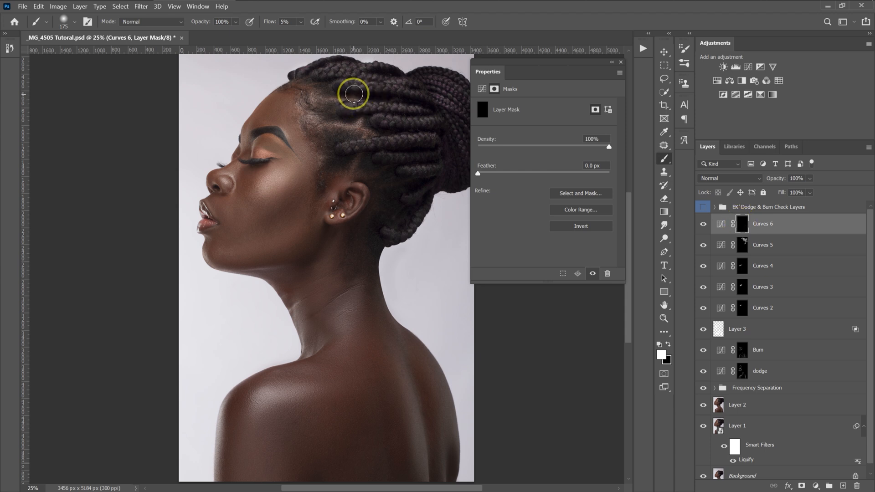
Paint white over the braids' shadows on the Curves 6 mask with a soft brush at 5% flow, sized 175 to 125 pixels
mouse_move(382, 91)
mouse_down()
mouse_move(417, 103)
mouse_move(344, 107)
mouse_move(414, 115)
mouse_up()
mouse_move(360, 140)
mouse_down()
mouse_move(411, 147)
mouse_move(442, 122)
mouse_move(332, 84)
mouse_move(381, 75)
mouse_up()
key(bracketleft)
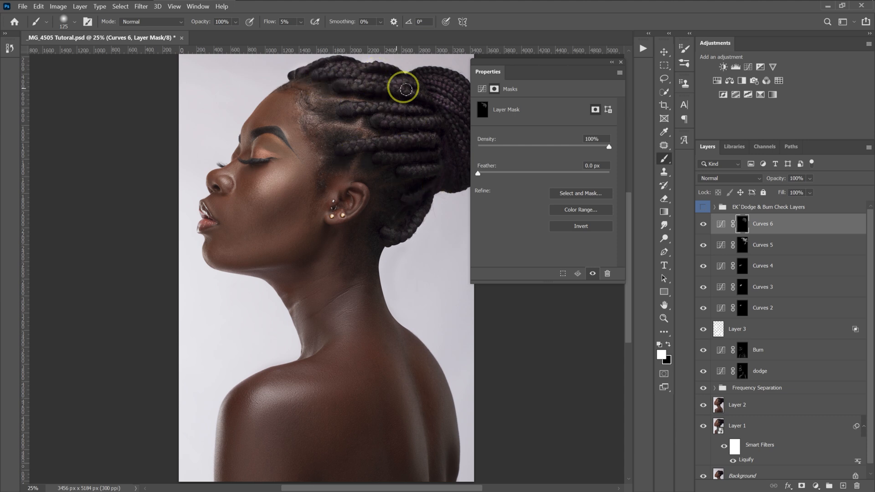
drag(396, 150, 429, 158)
click(612, 62)
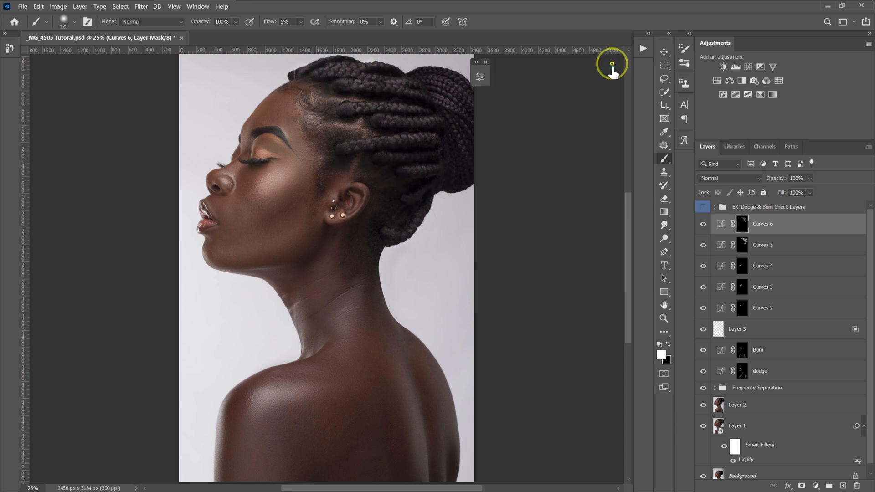
Compare the braids with and without the Curves 6 and Curves 5 adjustments, and lower the Curves 6 opacity to 65%
click(703, 226)
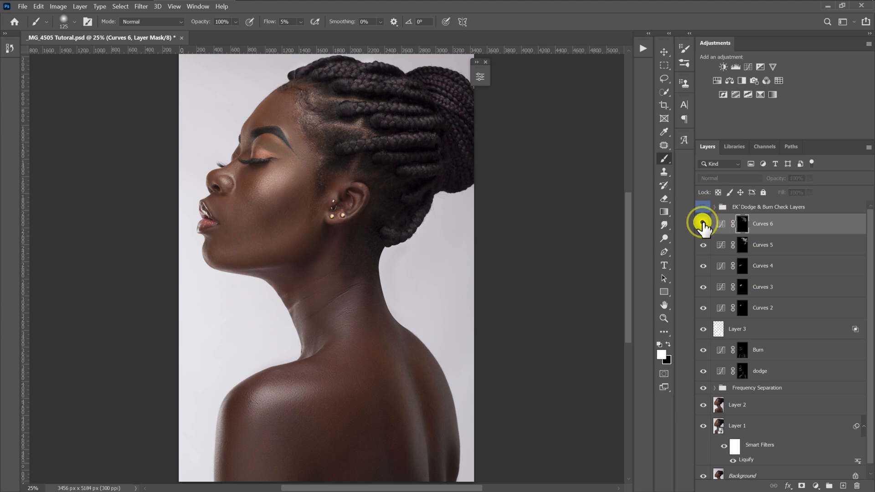
click(703, 225)
click(703, 246)
click(703, 246)
click(703, 246)
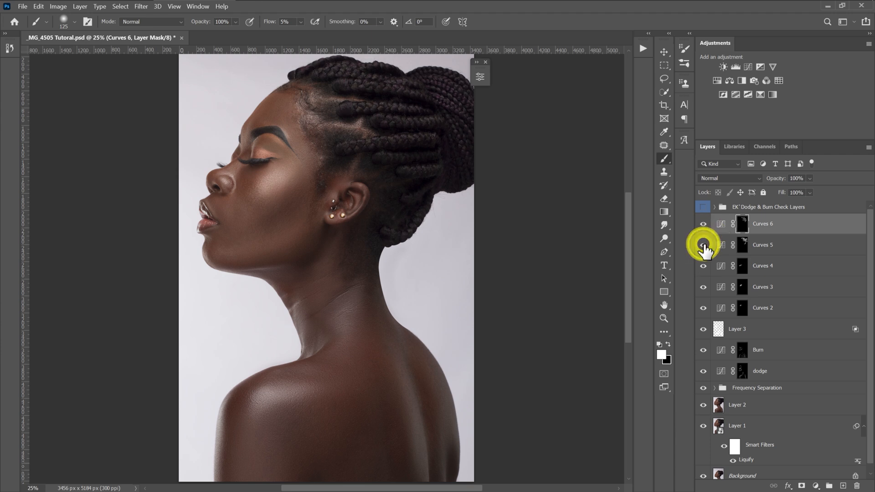
click(703, 246)
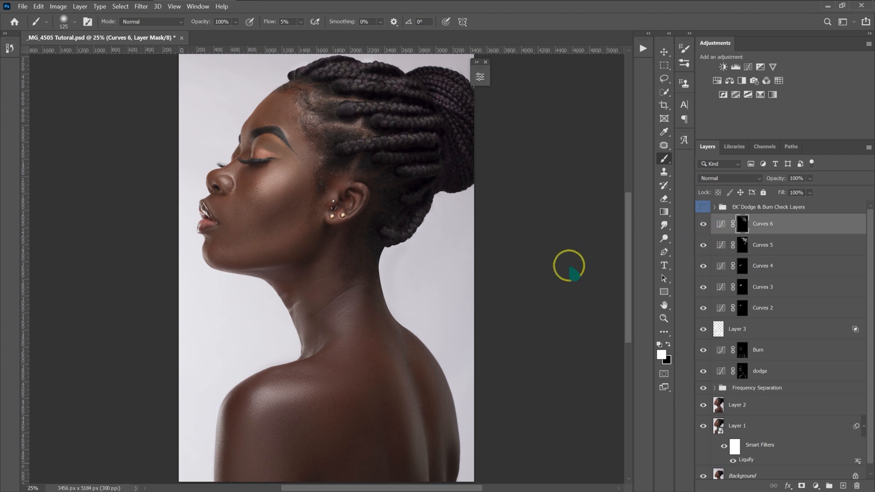
click(810, 178)
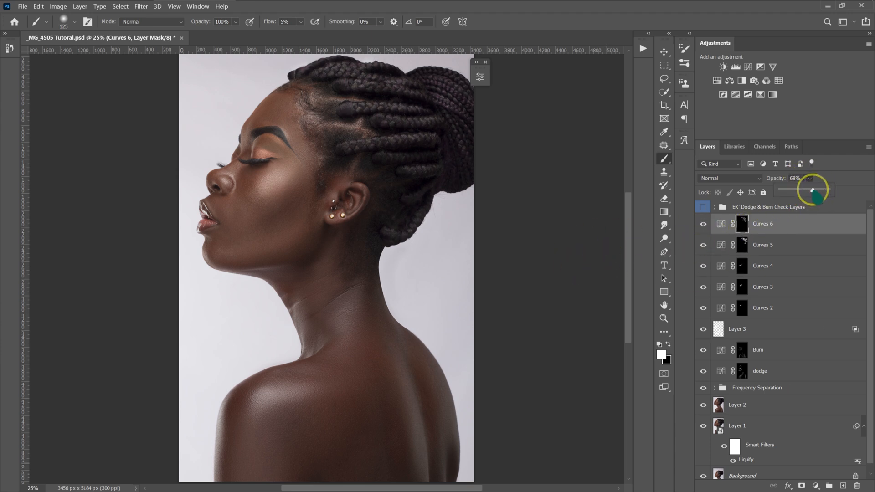
drag(814, 190, 812, 190)
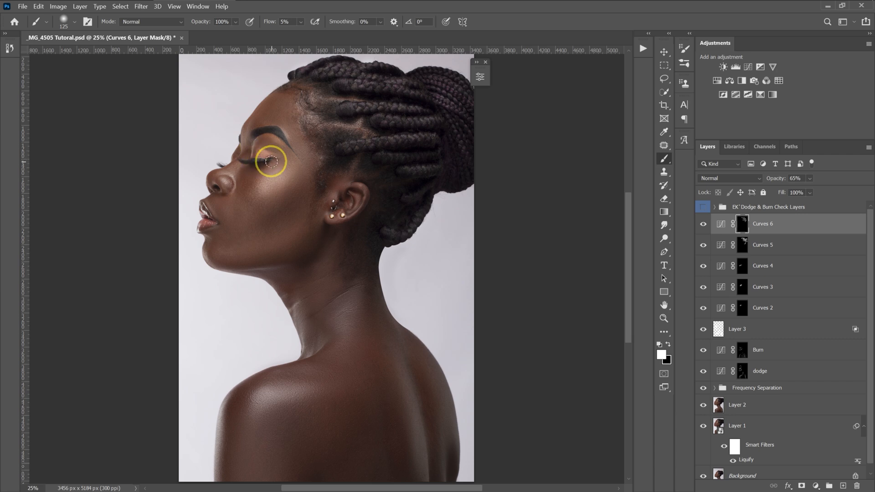
Draw a closed three-point path around the closed eyelid's shadow area with the Pen tool, from the inner corner along the lash line
key(ctrl+=)
key(ctrl+=)
scroll(254, 236, up, 4)
key(ctrl+=)
drag(382, 487, 327, 487)
key(ctrl+=)
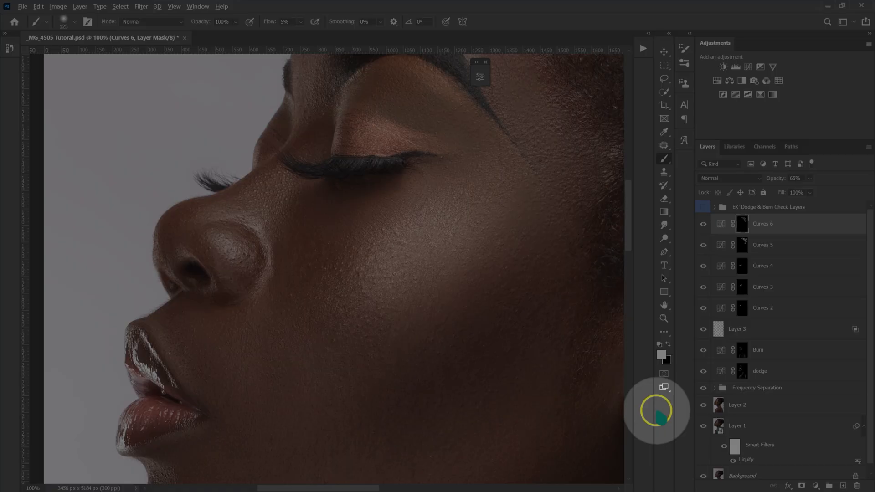
click(664, 252)
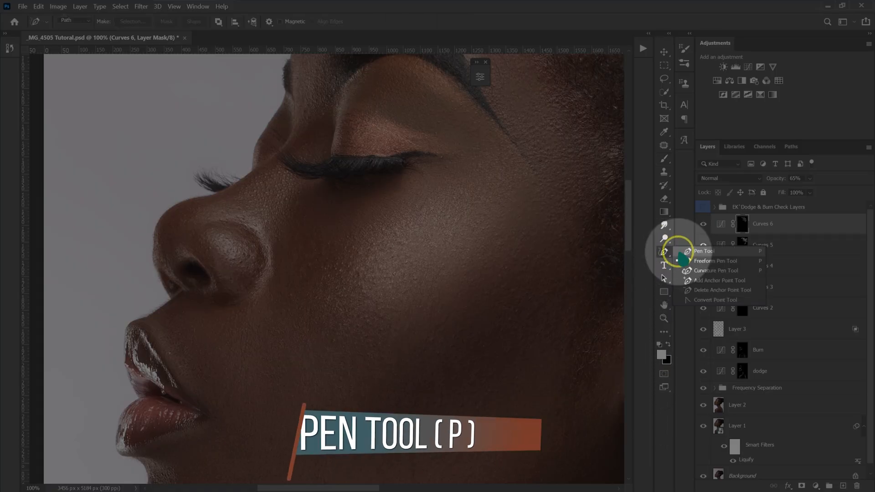
click(340, 111)
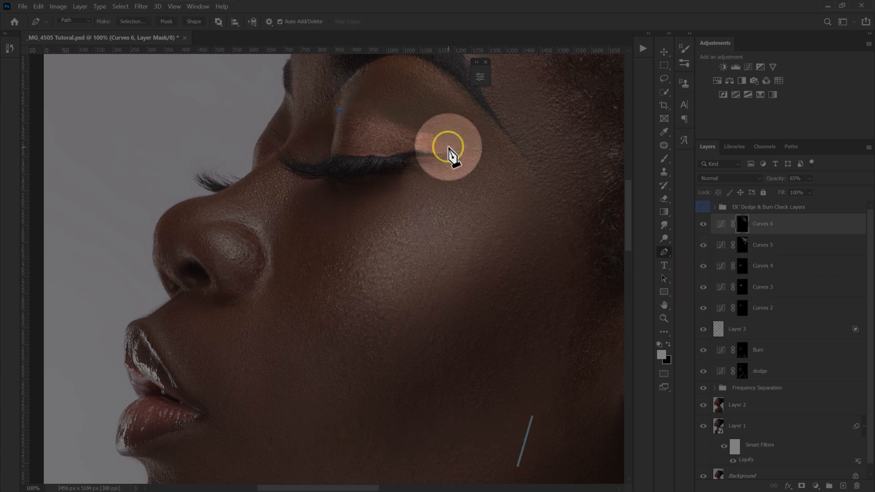
click(334, 154)
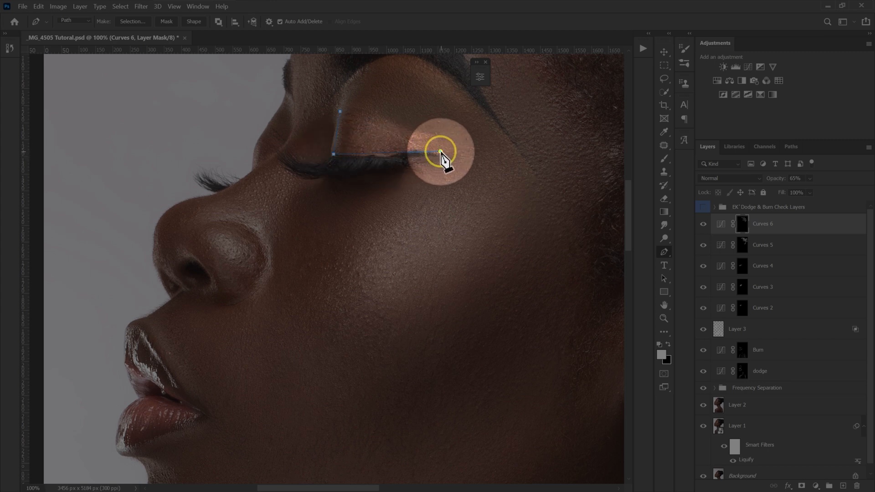
click(340, 111)
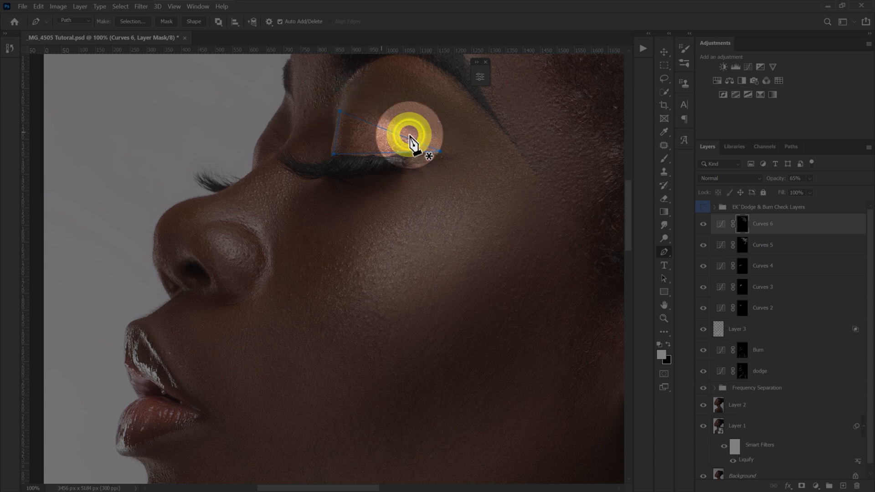
Bend the eyelid path's edges to follow the lid and lash line by adding and moving points with the Curvature Pen tool
right_click(664, 251)
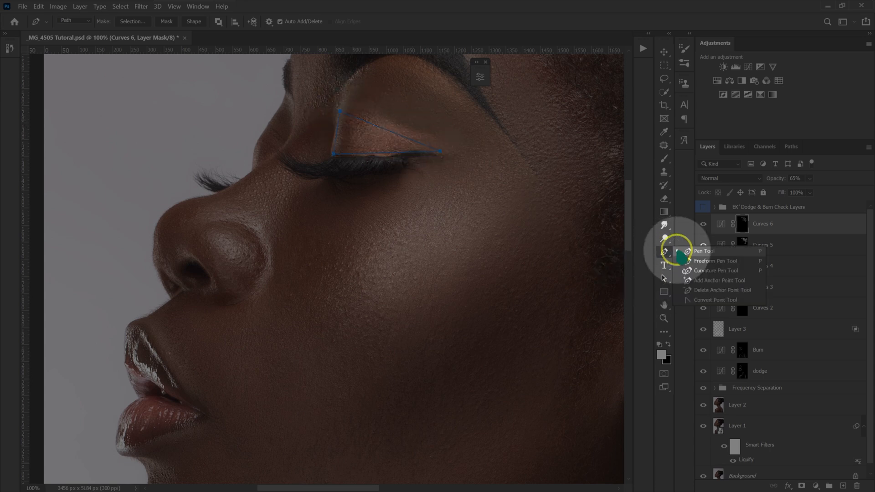
click(697, 270)
drag(382, 129, 384, 122)
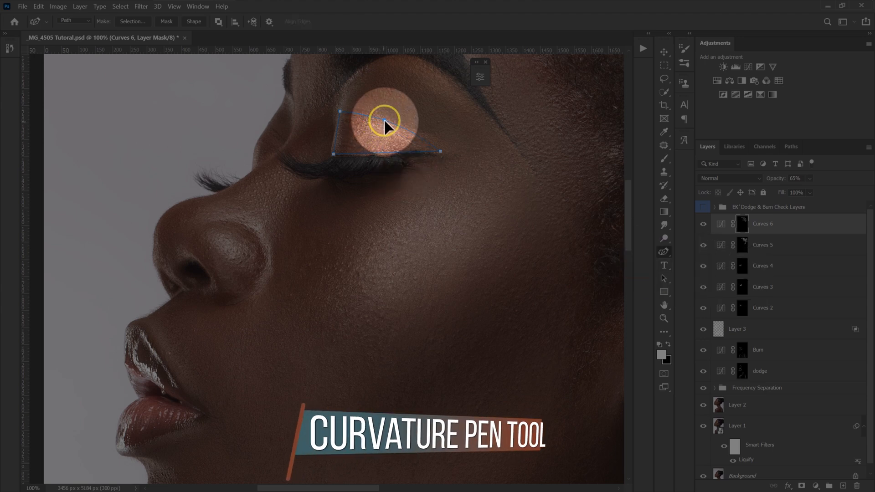
click(334, 131)
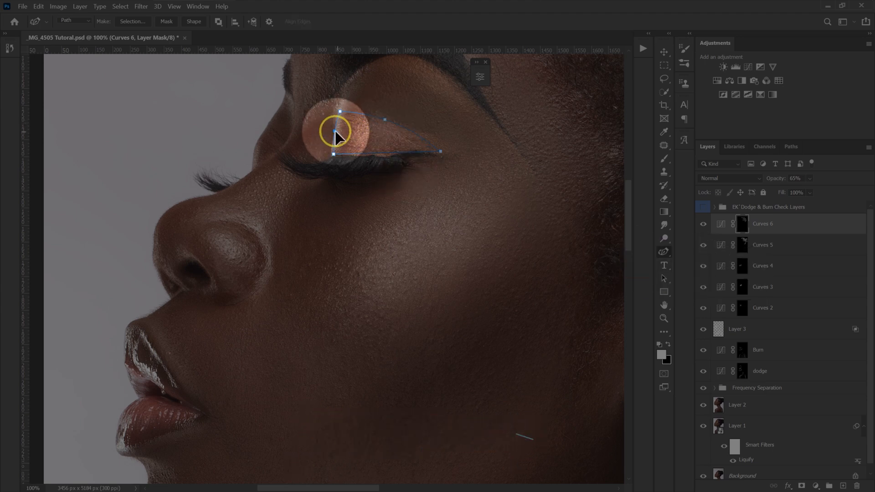
click(377, 156)
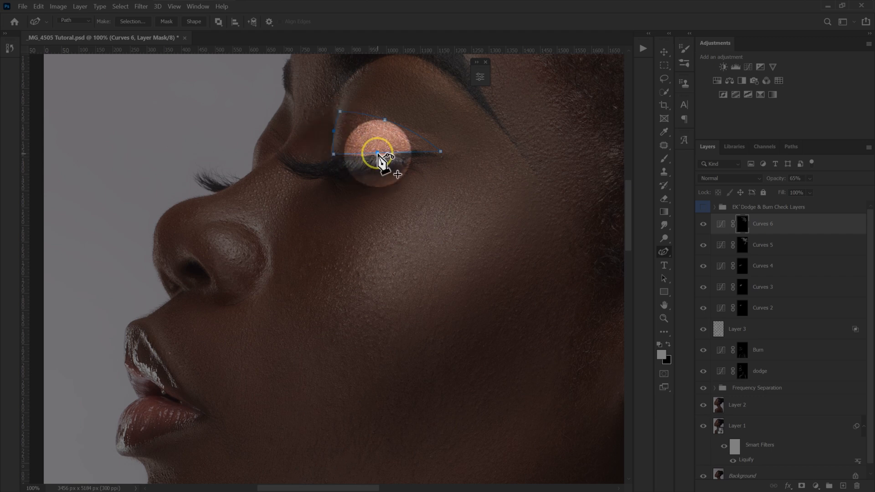
click(413, 150)
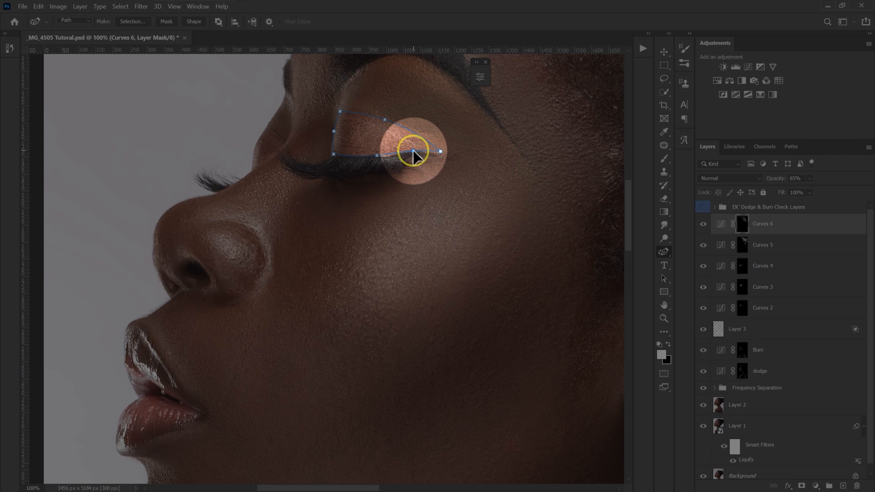
click(350, 156)
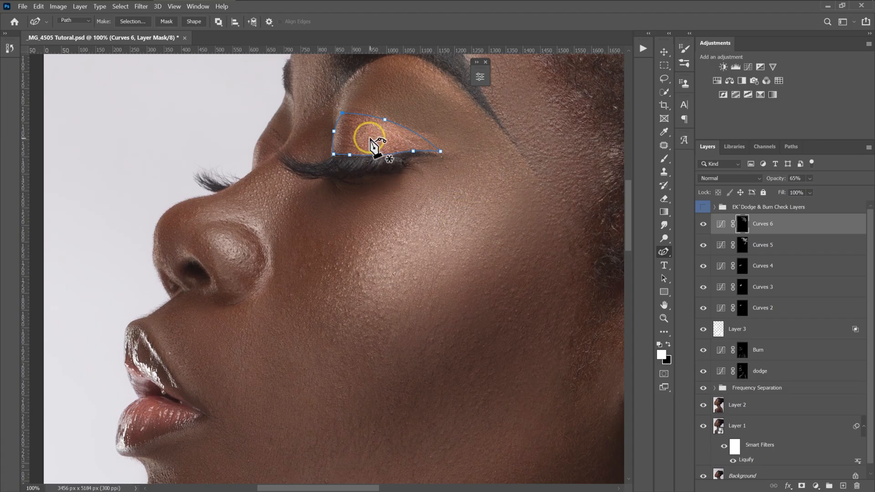
Convert the eyelid path into a new anti-aliased selection with a feather radius of 0 pixels
right_click(373, 145)
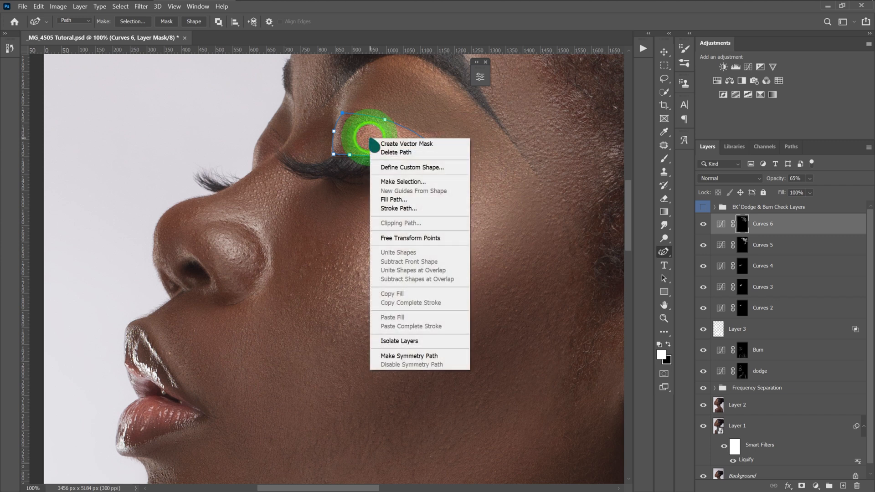
click(403, 182)
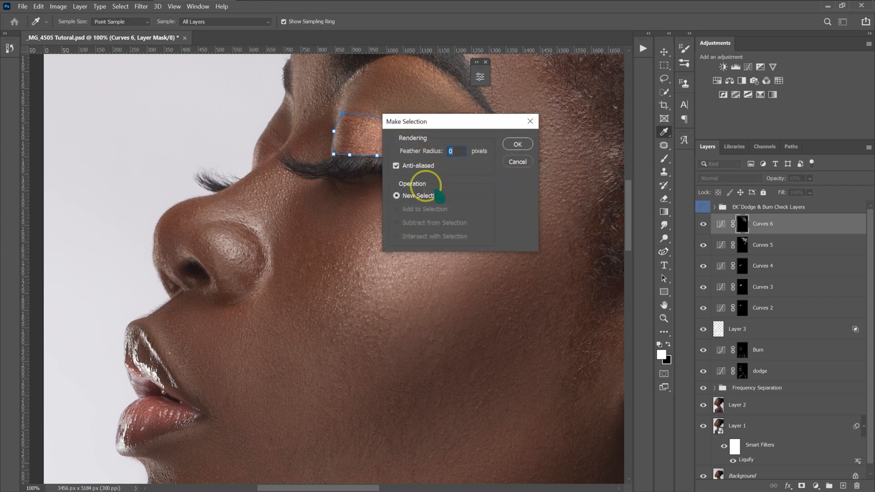
click(518, 145)
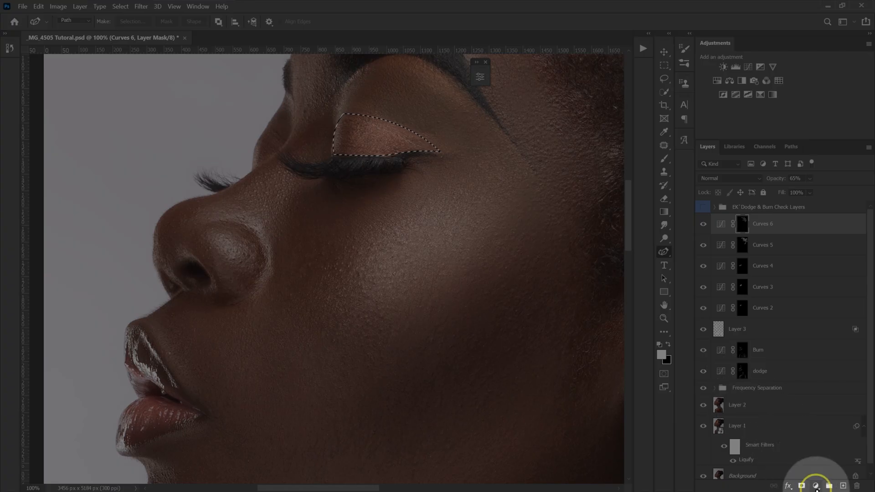
Add a Hue/Saturation adjustment layer from the eyelid selection and set its hue to +127 to turn the eyeshadow green
click(816, 486)
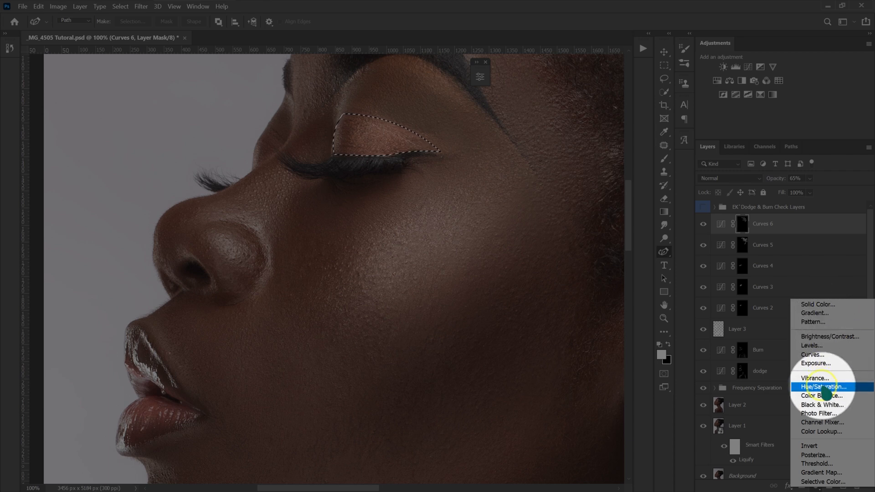
click(823, 387)
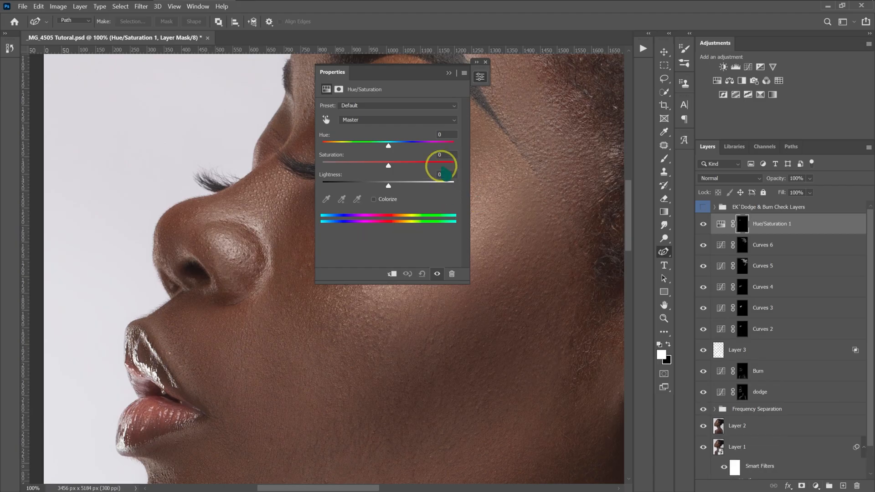
drag(386, 80, 547, 82)
drag(550, 150, 593, 163)
key(ctrl+minus)
key(ctrl+minus)
key(ctrl+minus)
key(ctrl+minus)
key(ctrl+plus)
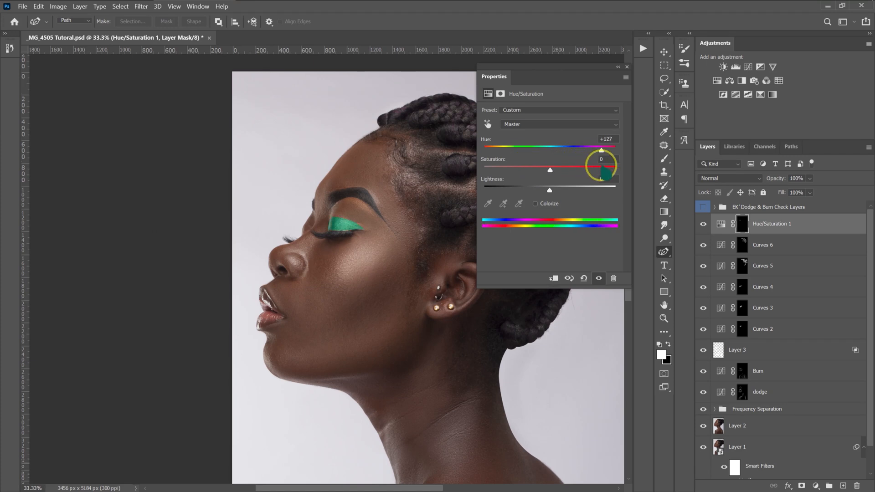
click(618, 66)
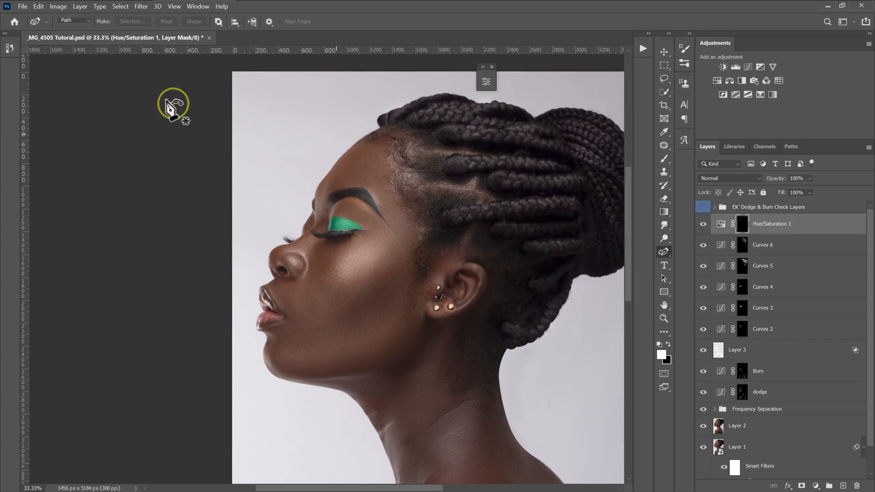
Soften the Hue/Saturation 1 mask's edges with a Gaussian Blur of 10 pixels radius
click(142, 8)
mouse_move(156, 127)
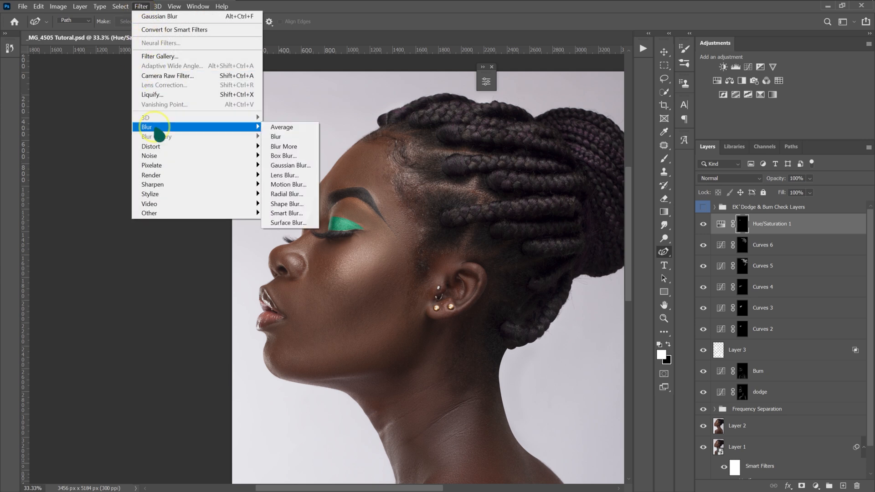
click(291, 165)
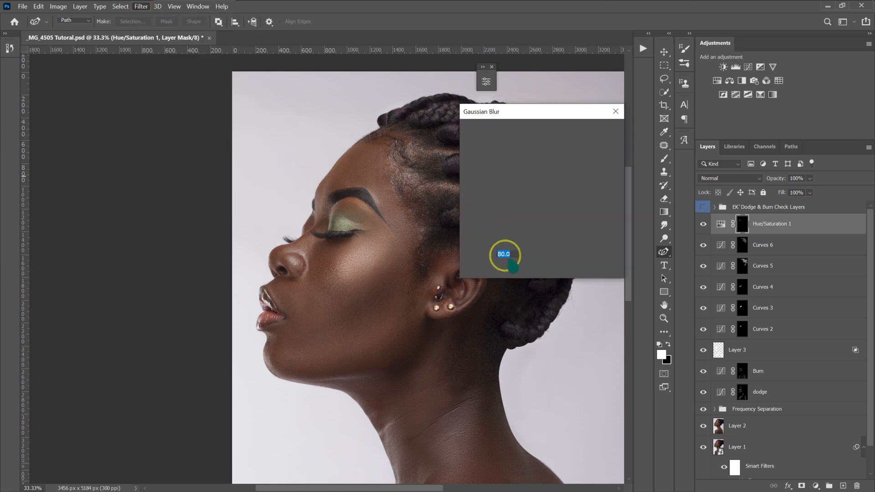
text(10)
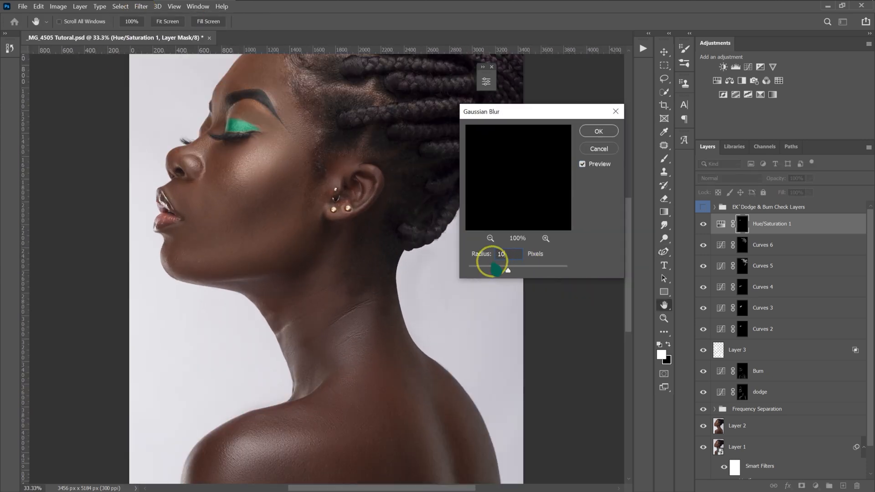
click(597, 132)
Ready the Brush tool at 100% flow with the eyelid in close view for refining the Hue/Saturation 1 mask
key(ctrl+plus)
key(ctrl+plus)
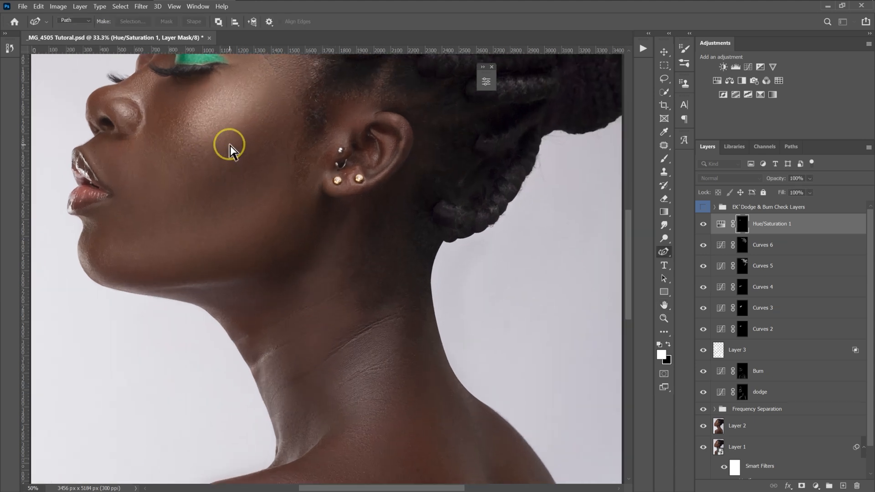
key(p)
scroll(212, 221, up, 5)
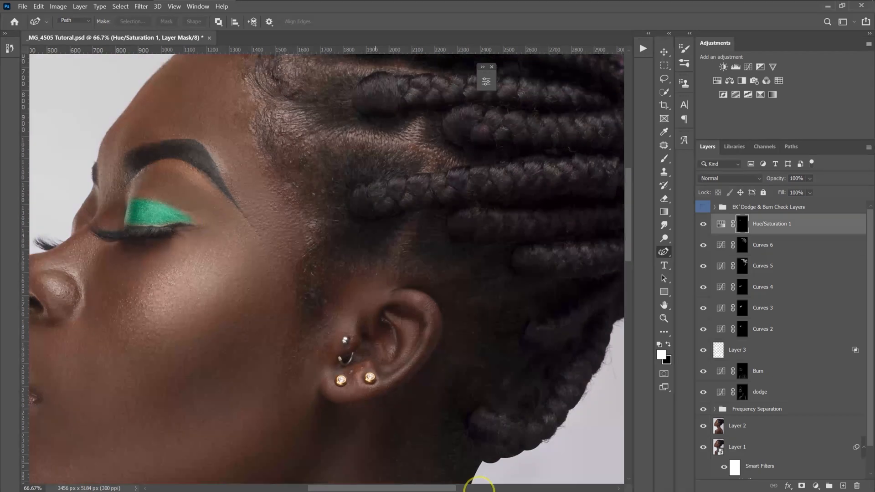
drag(455, 482, 387, 480)
ctrl+click(446, 285)
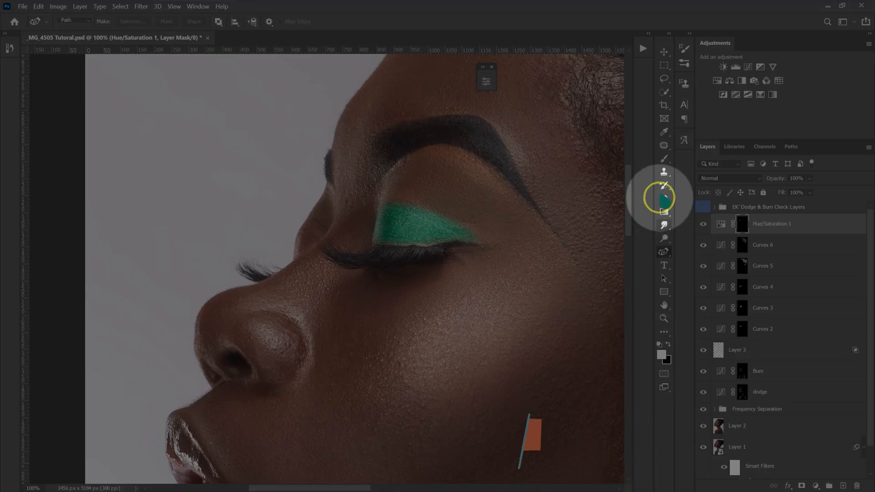
click(663, 158)
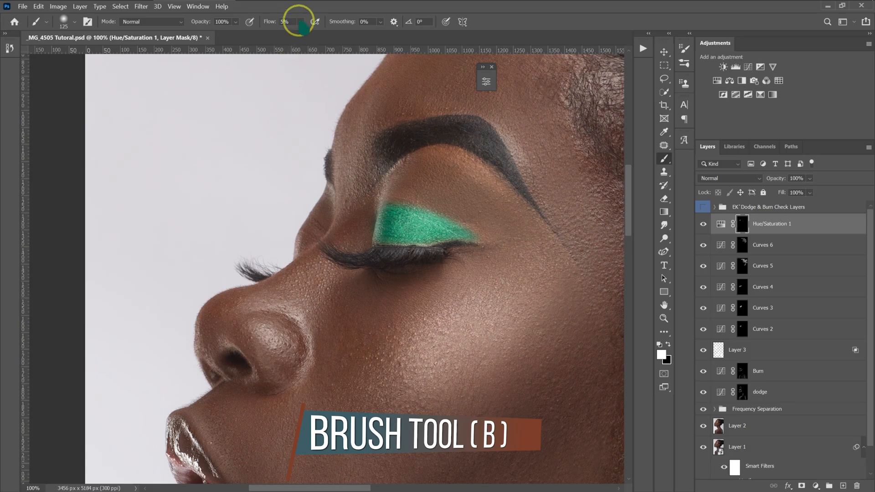
click(300, 21)
drag(301, 33, 475, 246)
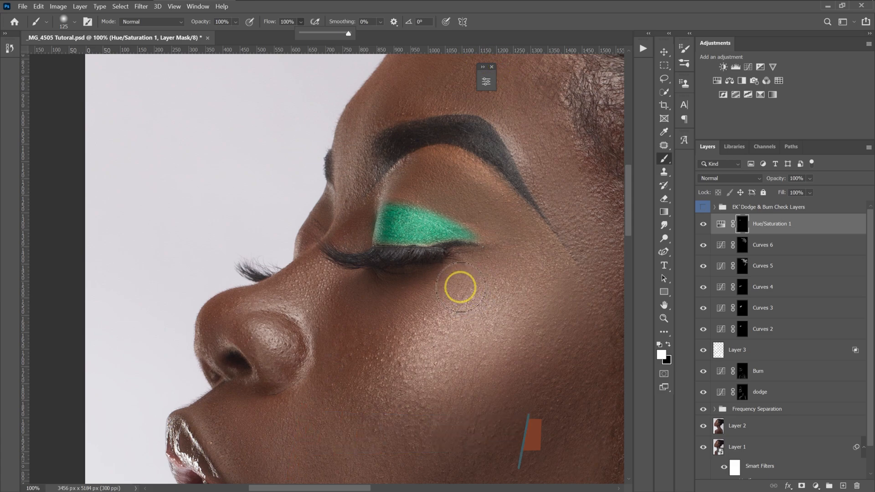
Paint white on the Hue/Saturation 1 mask with a 25 px brush to extend the green to the eyelid's outer corner, then reduce the brush to 20 px
key(ctrl+plus)
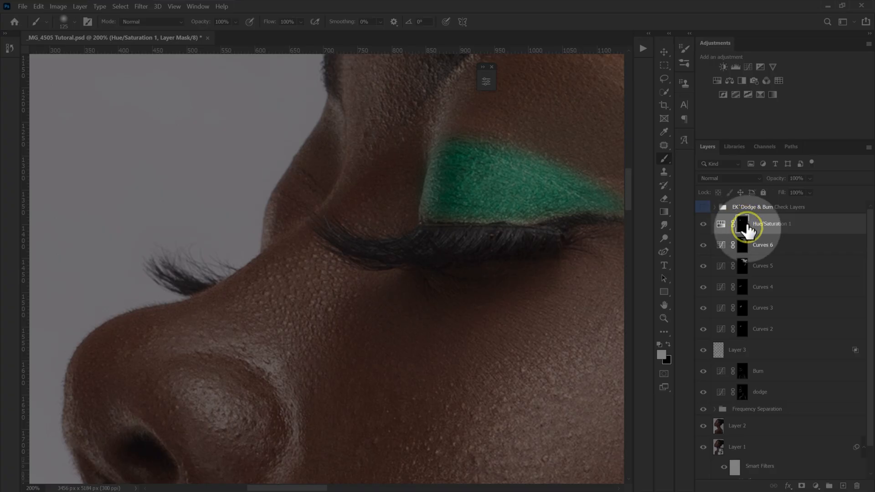
click(659, 346)
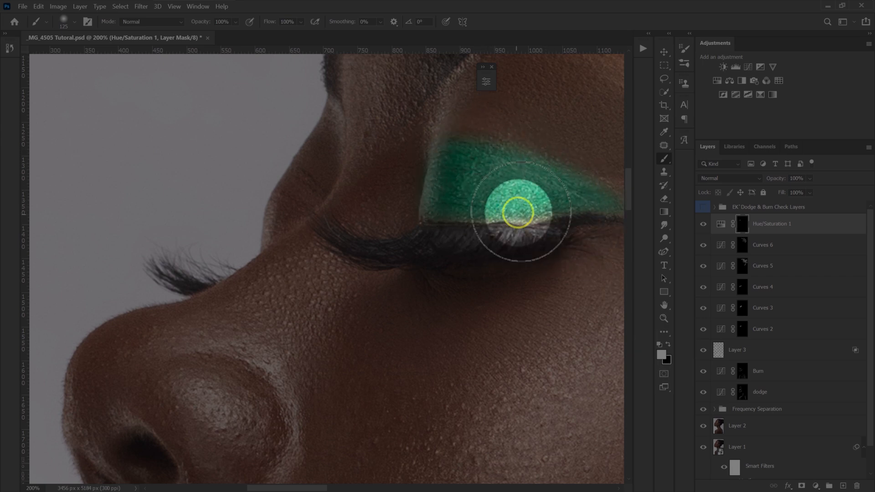
key(bracketleft)
key(bracketleft)
key(bracketleft)
key(bracketleft)
key(bracketleft)
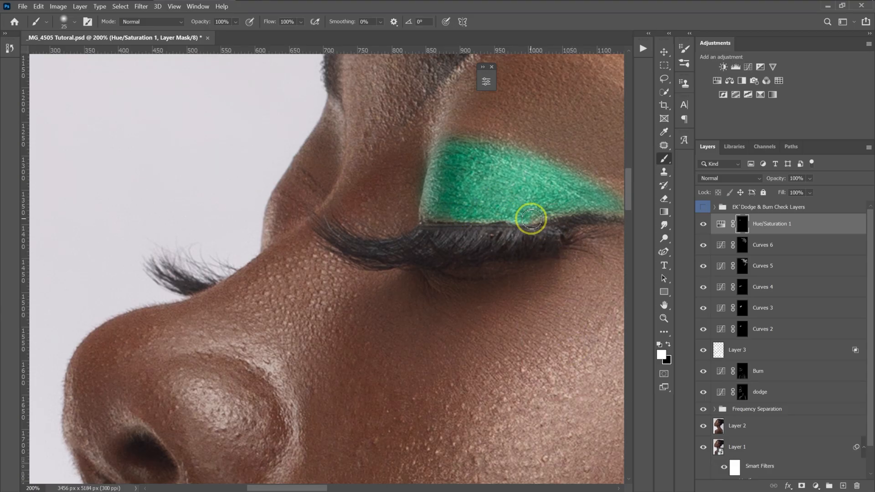
drag(308, 488, 328, 487)
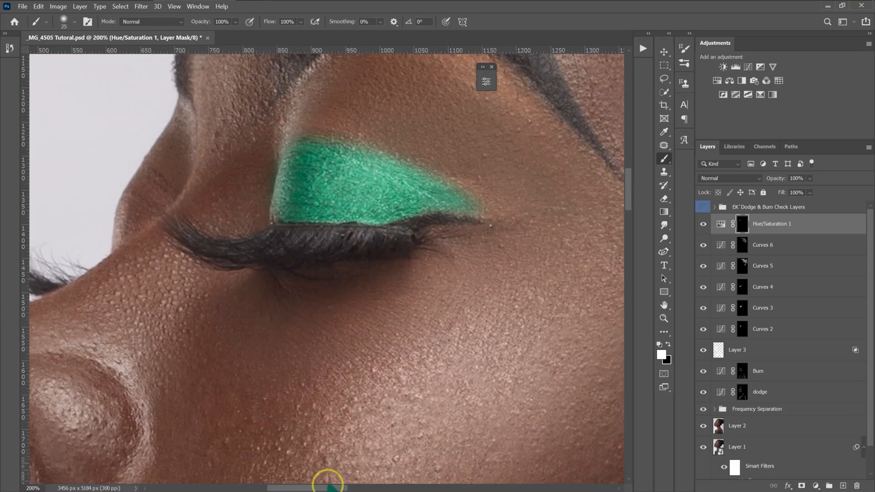
click(479, 213)
mouse_move(453, 197)
mouse_down()
mouse_move(426, 189)
mouse_move(484, 213)
mouse_up()
key(bracketleft)
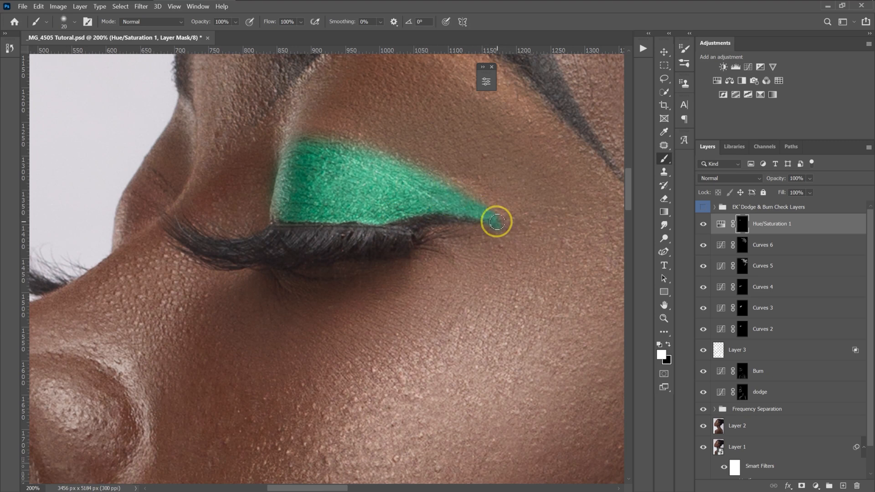
Set the hue of the Hue/Saturation 1 adjustment to -12 for a pinkish-red eyeshadow and check it on the whole portrait
key(ctrl+minus)
key(ctrl+minus)
key(ctrl+minus)
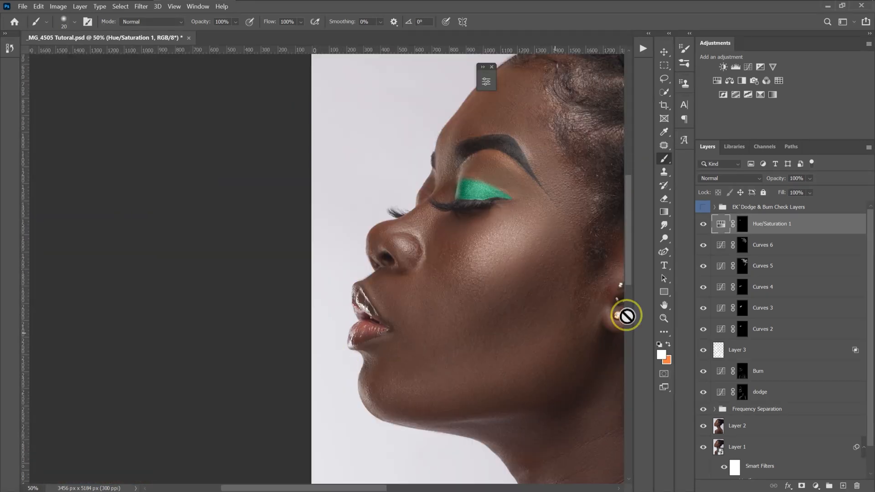
double_click(720, 227)
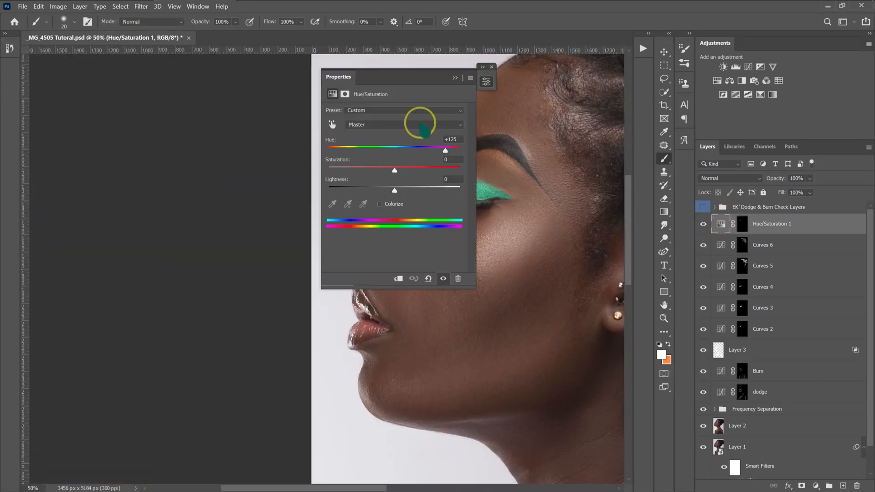
drag(399, 75, 190, 91)
drag(236, 167, 180, 167)
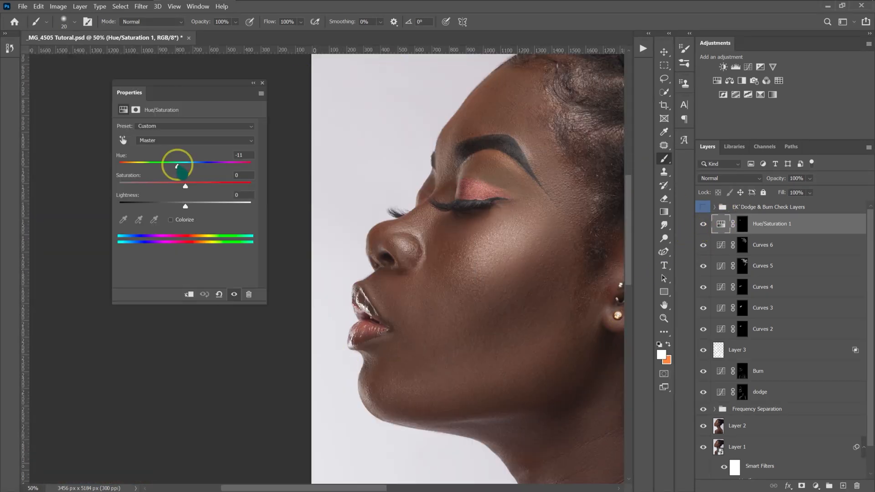
drag(173, 166, 175, 166)
key(ctrl+minus)
key(ctrl+minus)
key(ctrl+minus)
drag(201, 88, 504, 109)
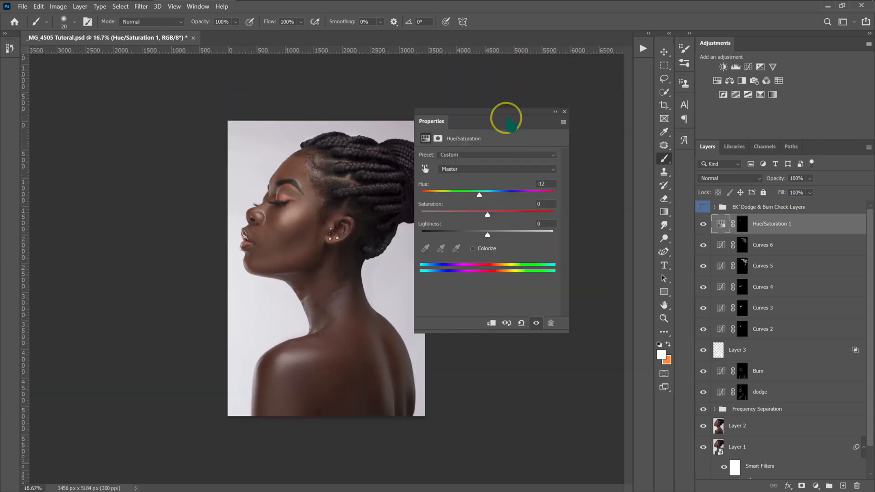
click(556, 108)
key(ctrl+plus)
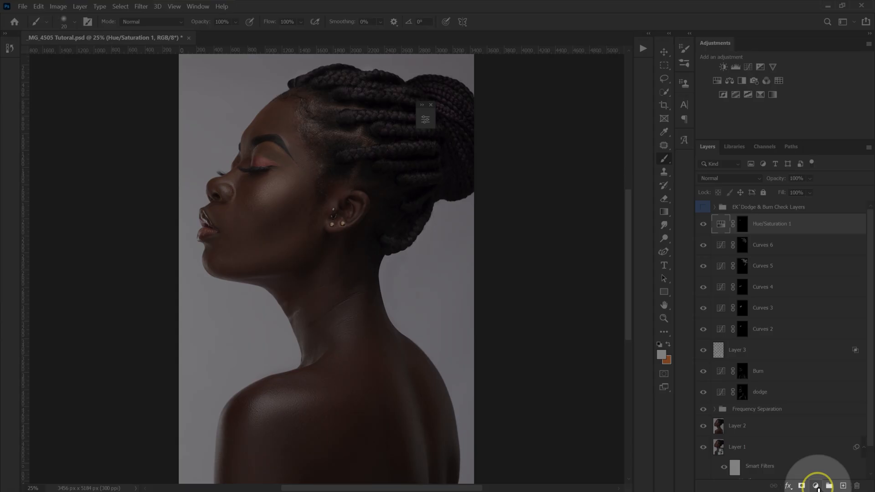
Add a Levels adjustment layer on top and lower its white input level to 239 using the highlight clipping preview
click(817, 487)
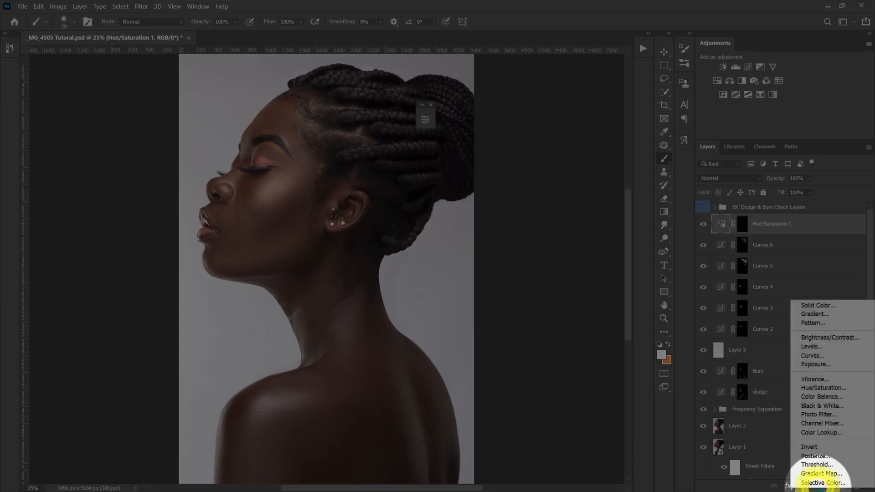
click(816, 347)
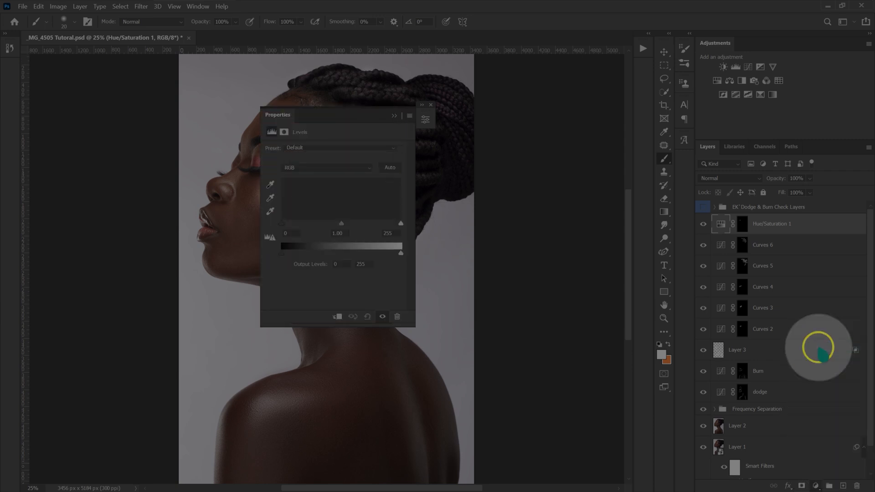
drag(338, 117, 552, 78)
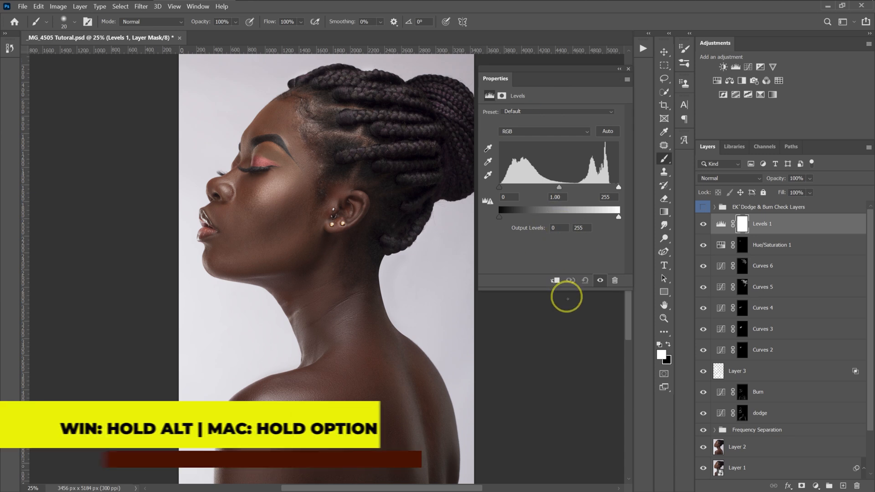
mouse_move(618, 187)
mouse_down()
mouse_move(595, 187)
mouse_move(610, 187)
mouse_up()
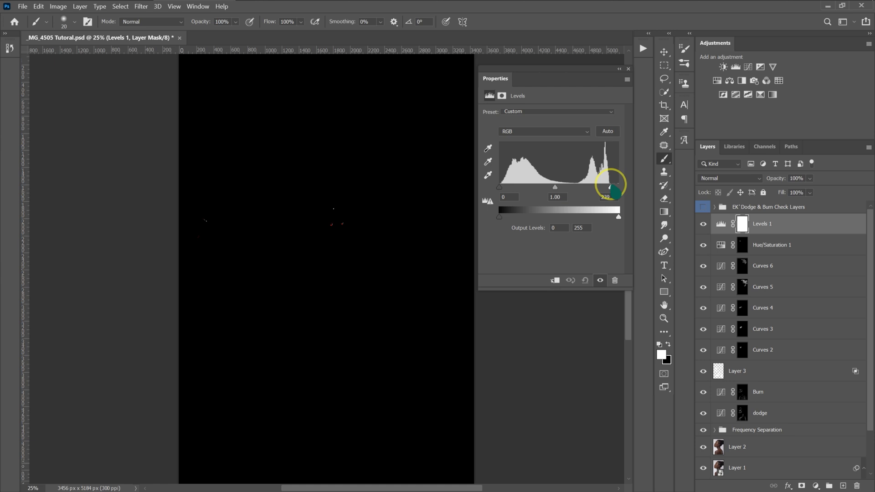
drag(611, 186, 611, 187)
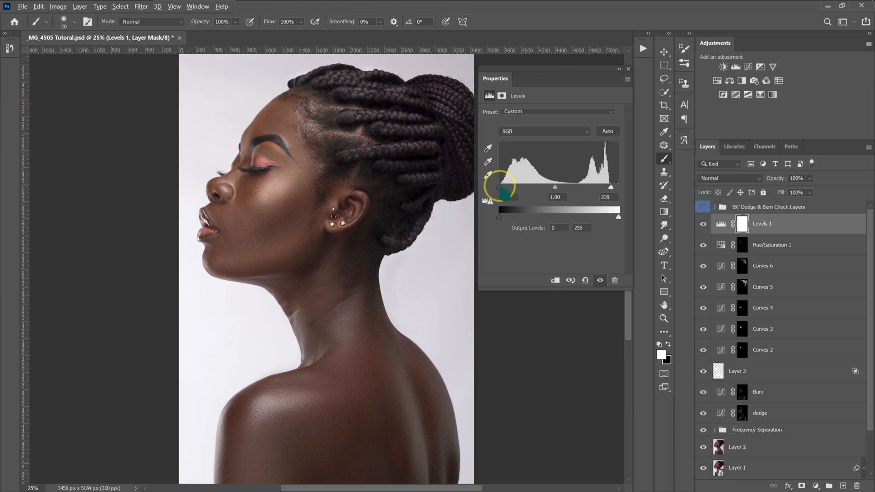
Raise the Levels 1 black input slightly using the shadow clipping preview, and compare the portrait with the layer off and on
mouse_move(499, 186)
mouse_down()
mouse_move(507, 186)
mouse_move(500, 184)
mouse_up()
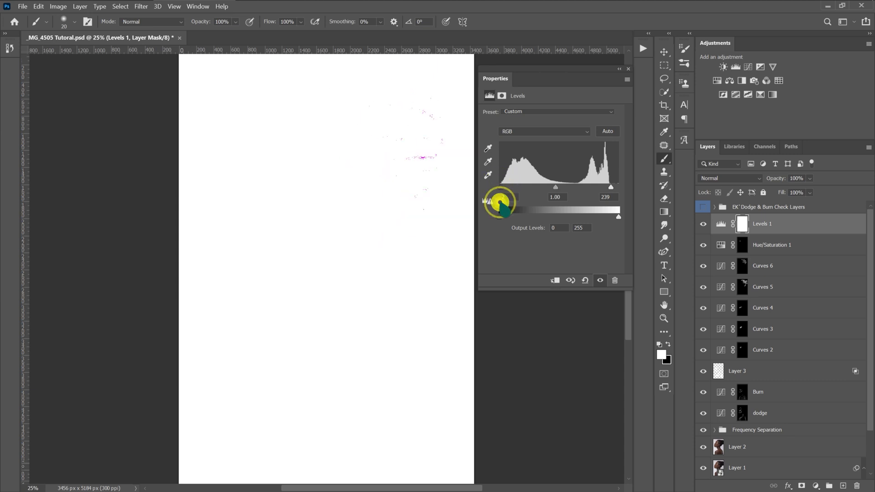
drag(500, 202, 500, 202)
click(619, 70)
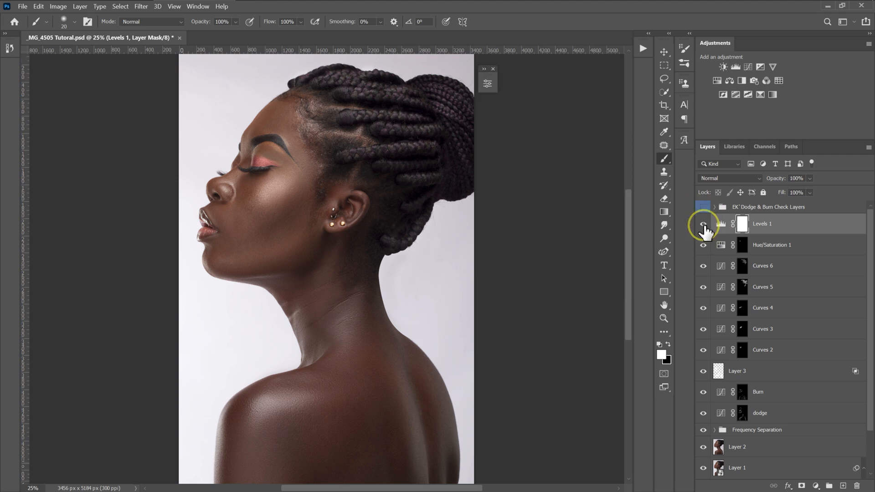
click(703, 225)
click(703, 225)
click(703, 224)
click(703, 224)
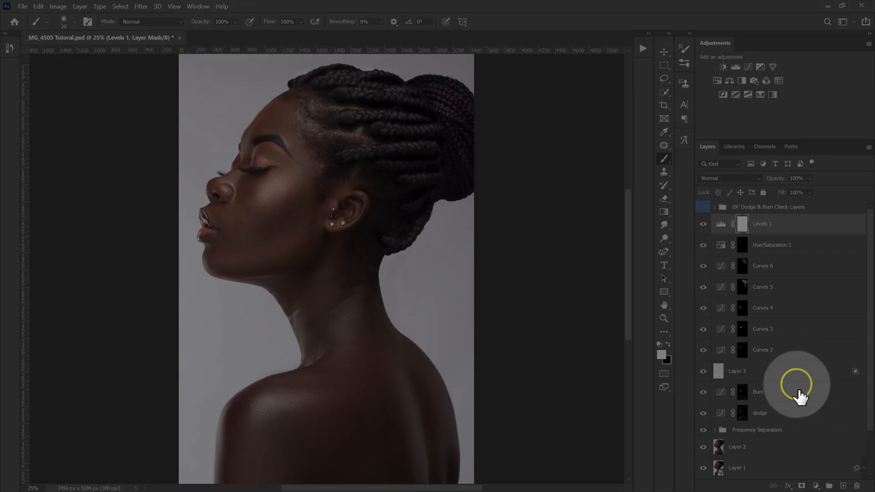
Add a Color Lookup adjustment layer and load Champagne.CUBE from the Wedding Pro LUTs Pack folder as its 3D LUT
click(816, 486)
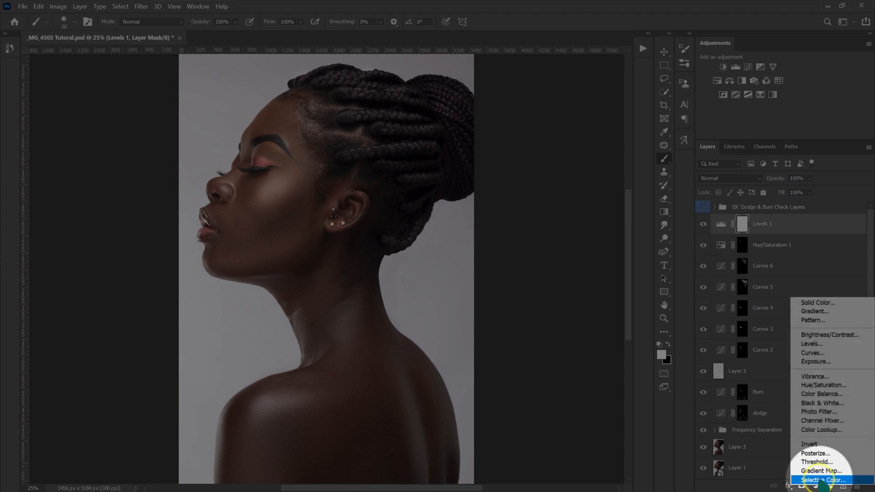
click(820, 429)
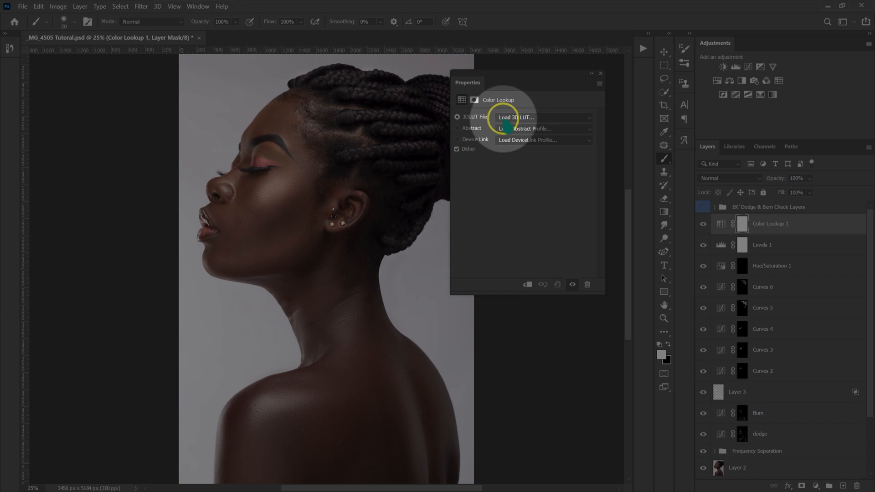
click(504, 119)
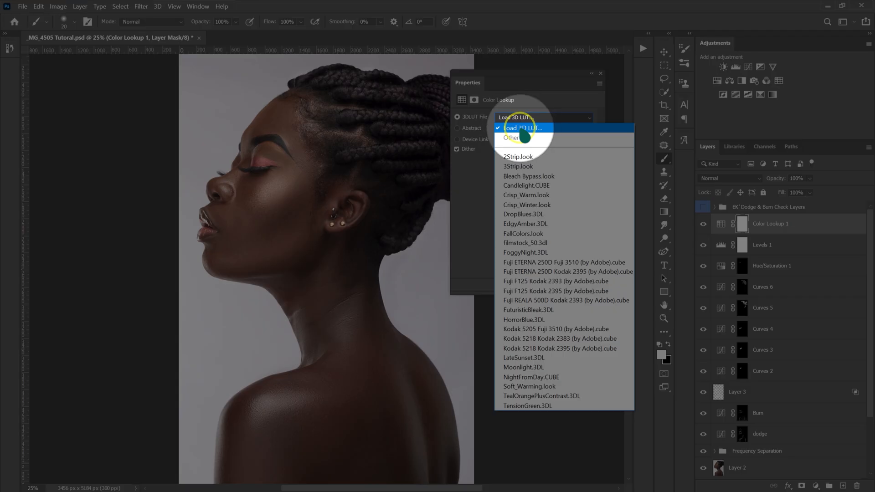
click(522, 129)
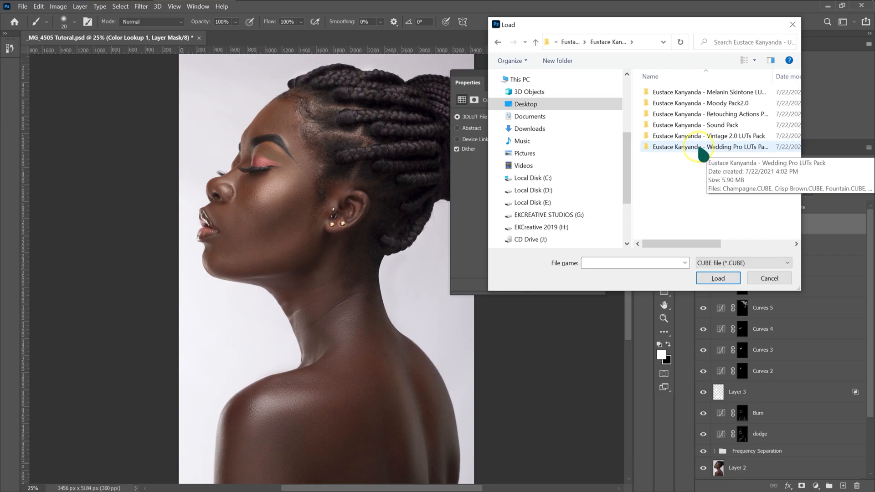
double_click(699, 148)
drag(646, 30, 609, 33)
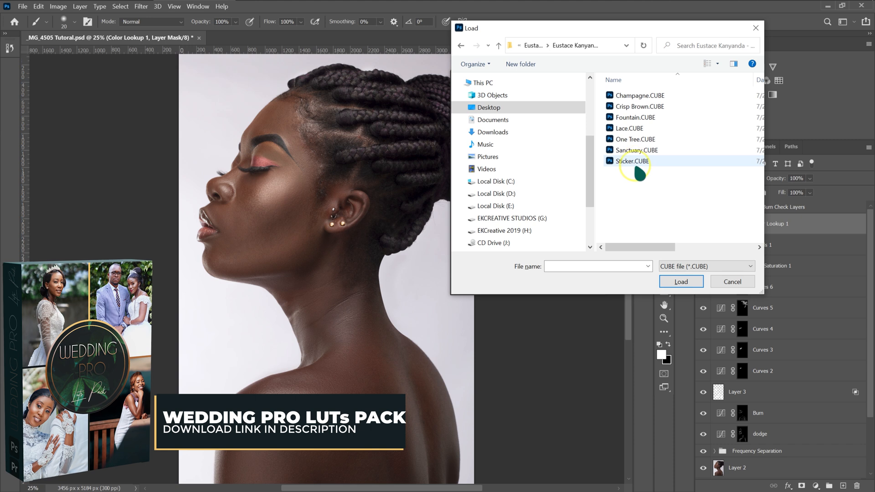
double_click(642, 97)
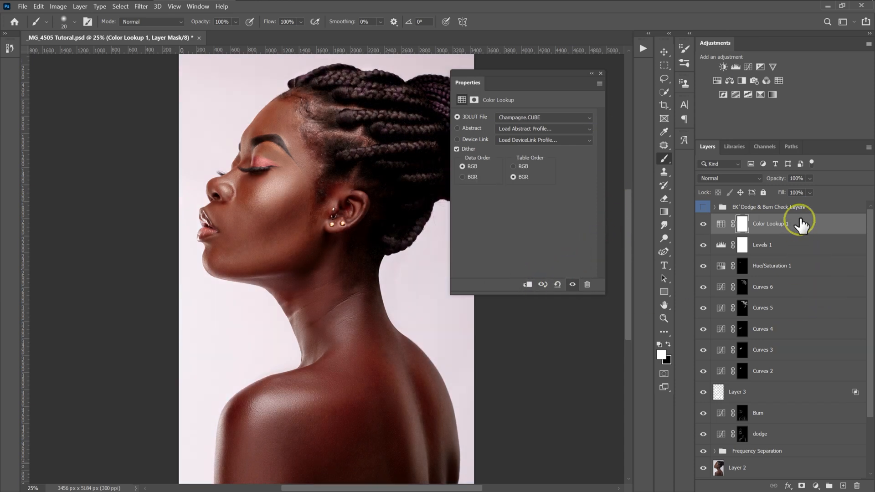
Compare the portrait with Color Lookup 1 off and on, and set the layer's opacity to 51%
click(703, 224)
click(703, 224)
mouse_move(809, 179)
mouse_down()
mouse_move(815, 190)
mouse_move(805, 190)
mouse_up()
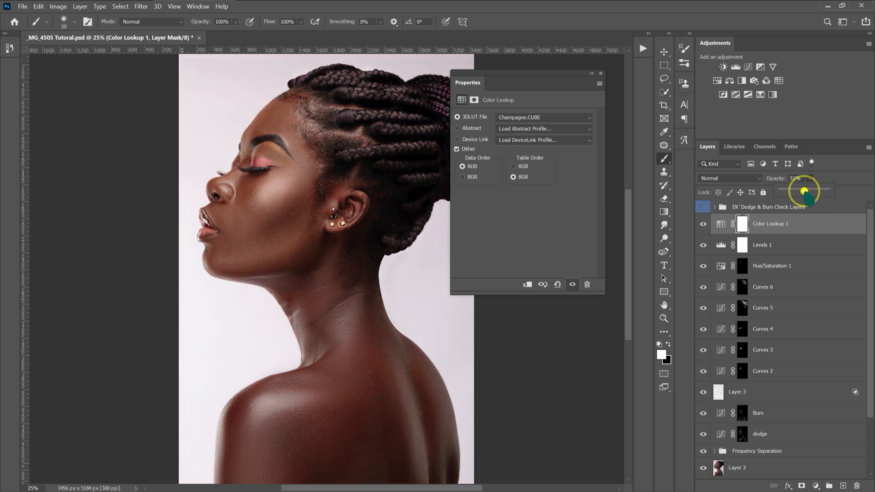
Replace the Color Lookup 1 LUT with Crisp Brown.CUBE and compare the portrait with the layer off and on
click(530, 119)
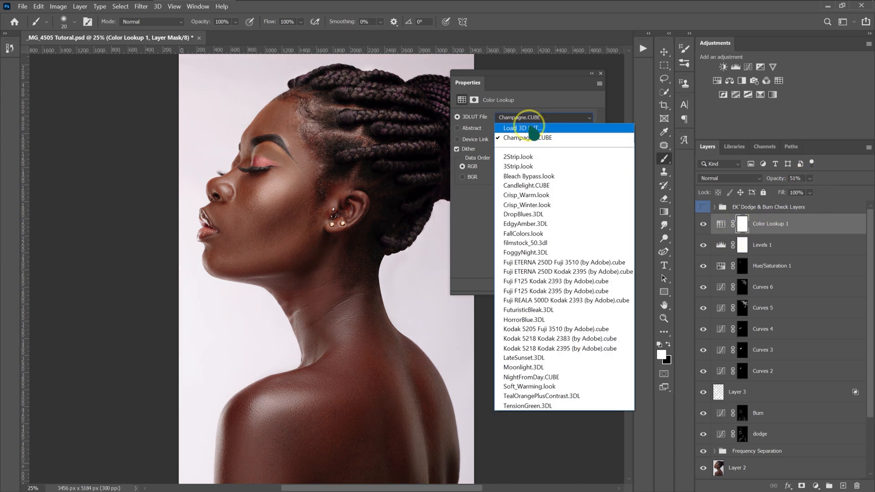
click(531, 128)
click(633, 107)
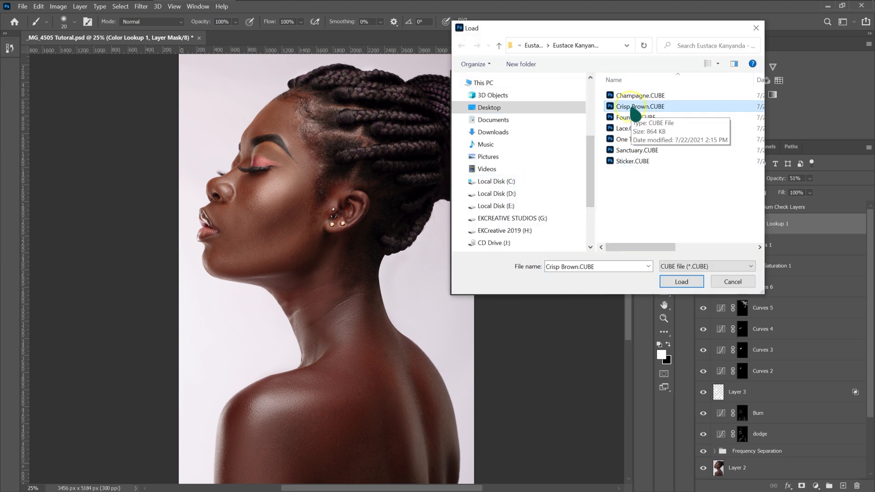
double_click(633, 108)
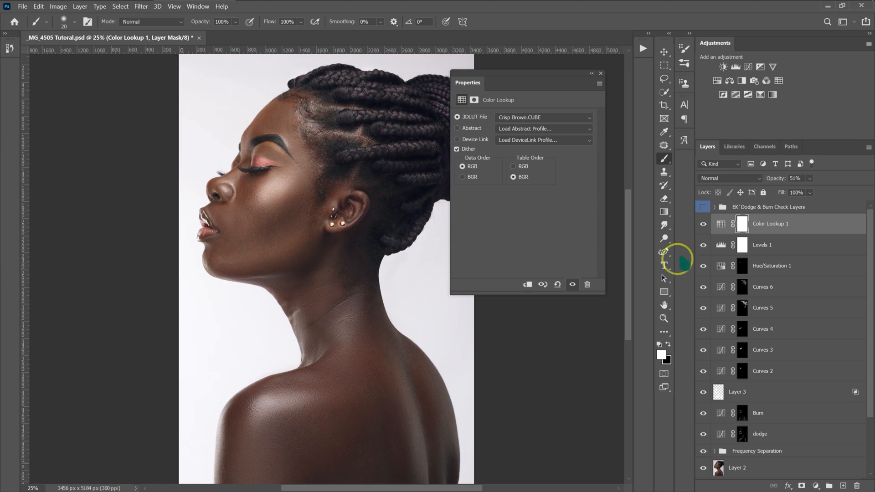
click(703, 224)
click(702, 224)
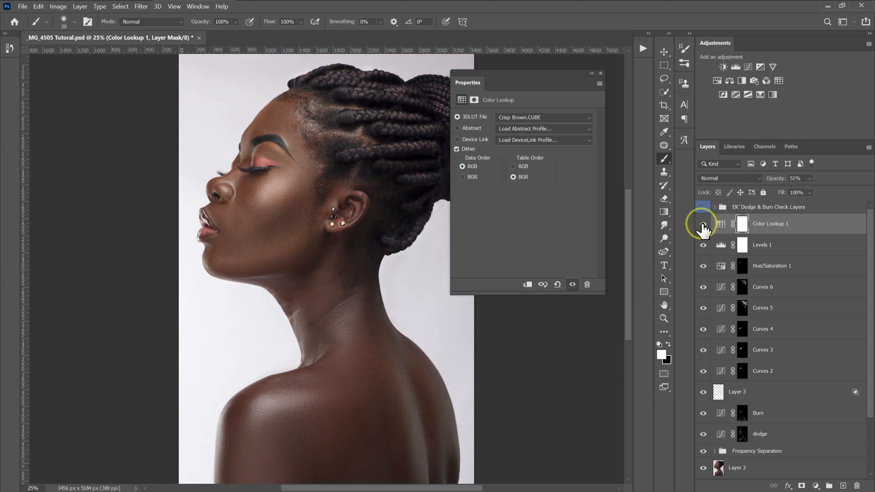
Replace the Color Lookup 1 LUT with Fountain.CUBE and compare the portrait with the layer off and on
click(528, 122)
click(532, 137)
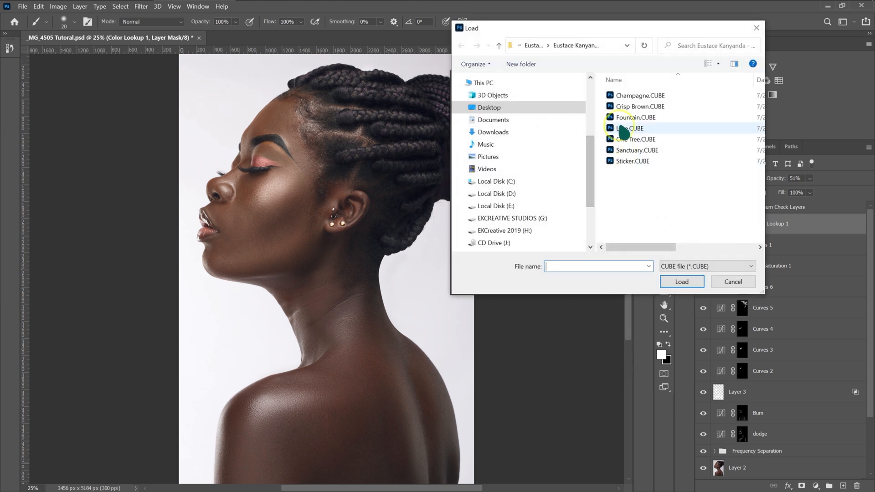
double_click(625, 117)
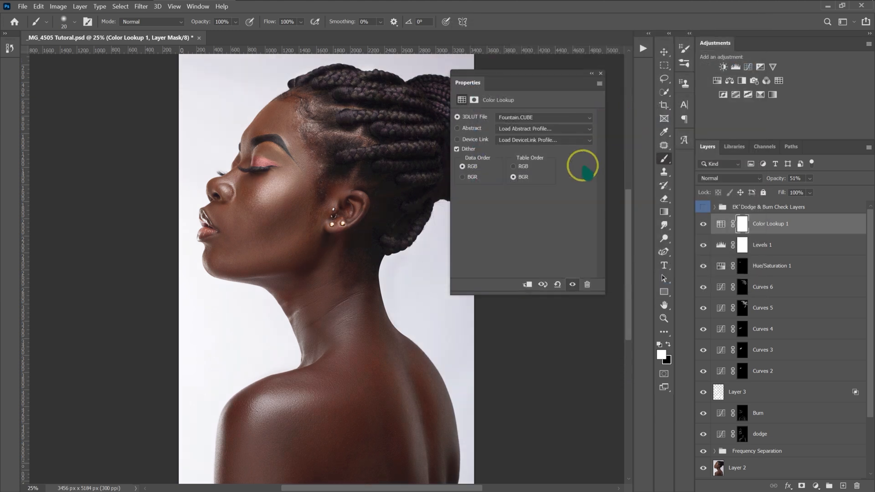
click(703, 224)
click(703, 223)
Load Lace.CUBE as the 3D LUT of Color Lookup 1
click(529, 118)
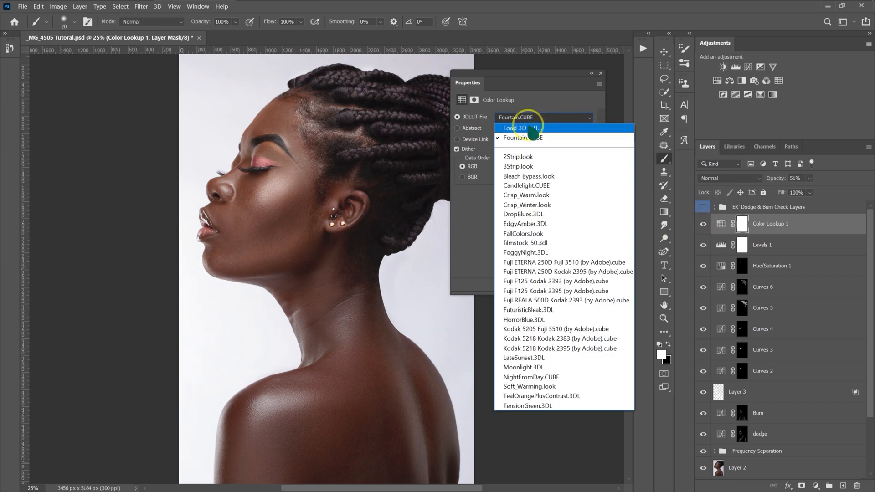
click(529, 128)
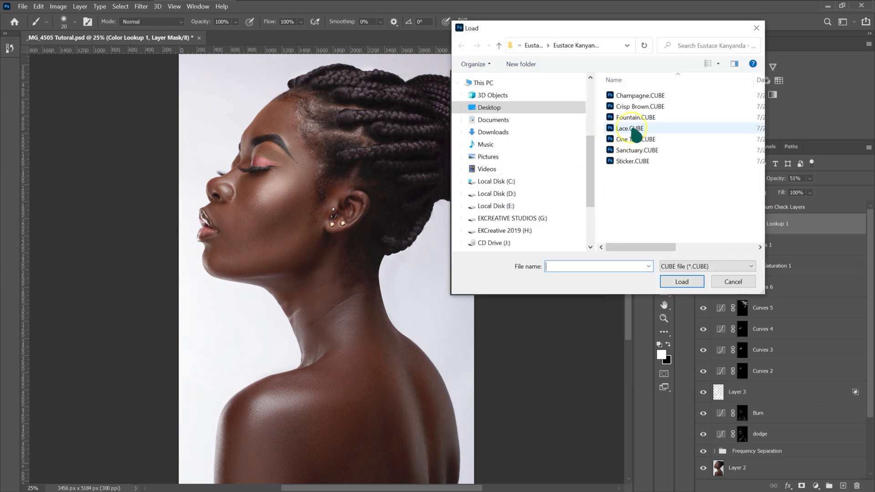
double_click(630, 129)
Try One Tree.CUBE as the Color Lookup 1 LUT and compare the portrait with the layer off and on
click(522, 117)
click(524, 129)
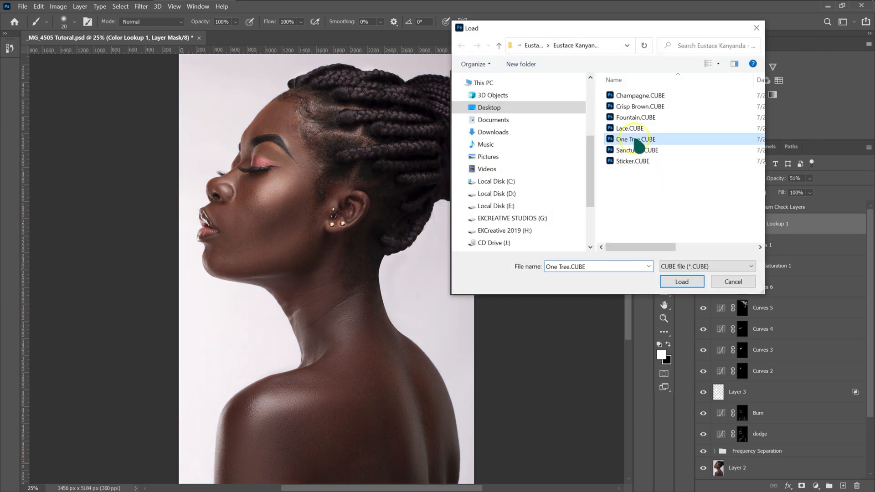
double_click(631, 139)
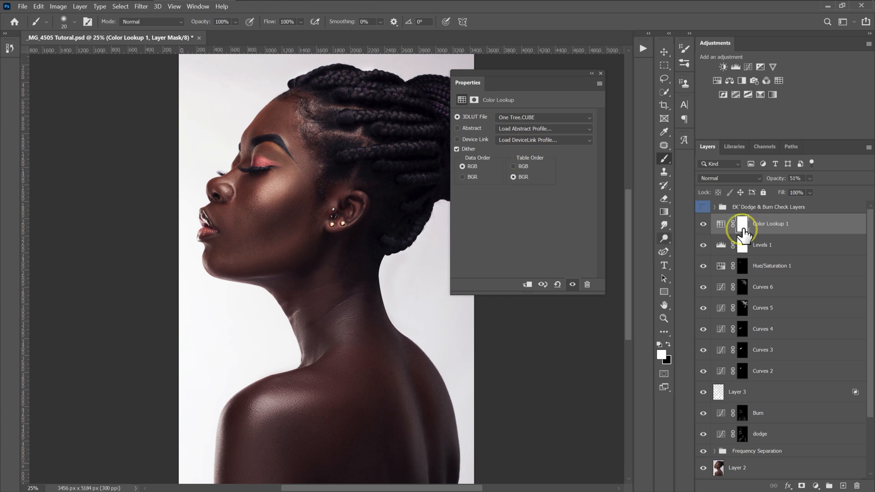
click(703, 224)
click(703, 224)
Switch the Color Lookup 1 LUT to Sanctuary.CUBE and compare the portrait with and without the layer
click(512, 117)
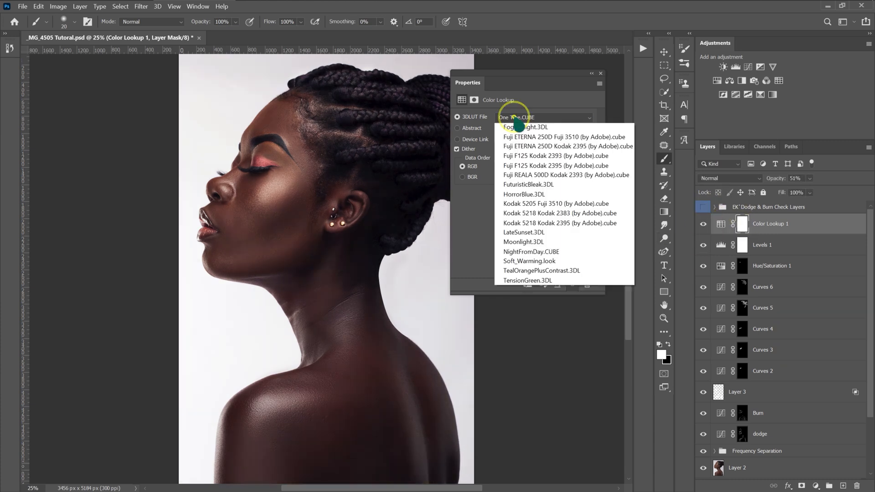
click(533, 129)
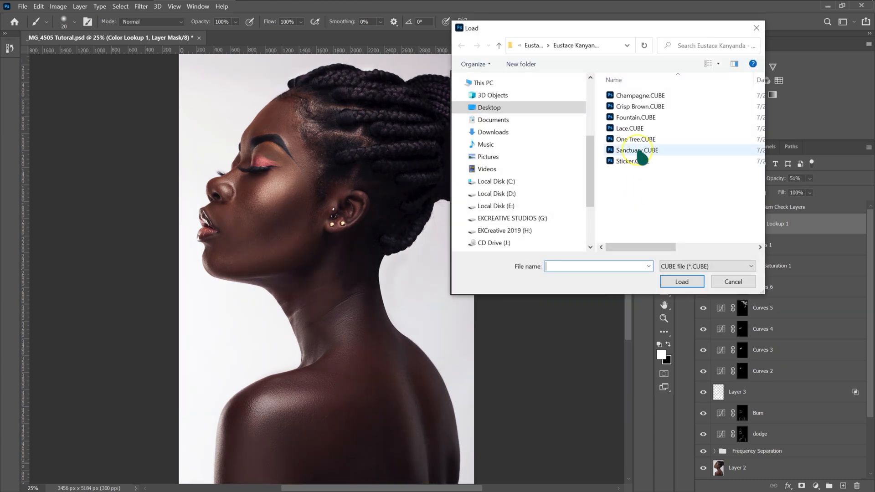
double_click(638, 151)
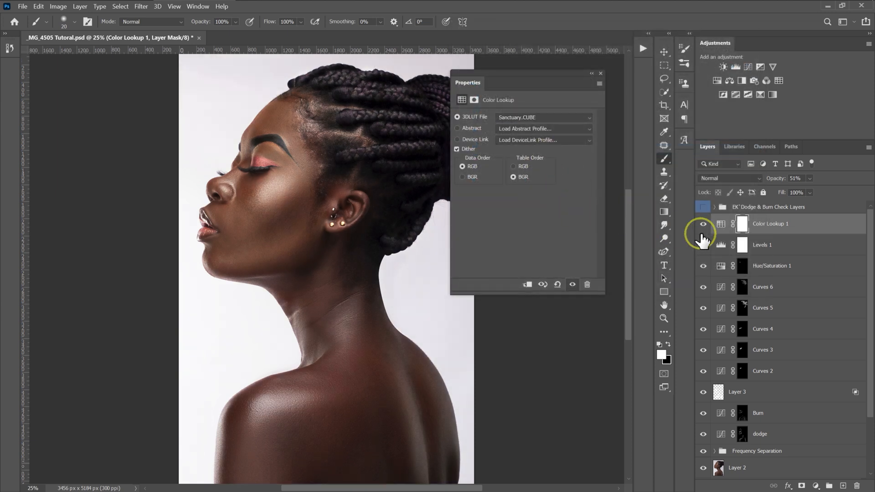
click(703, 223)
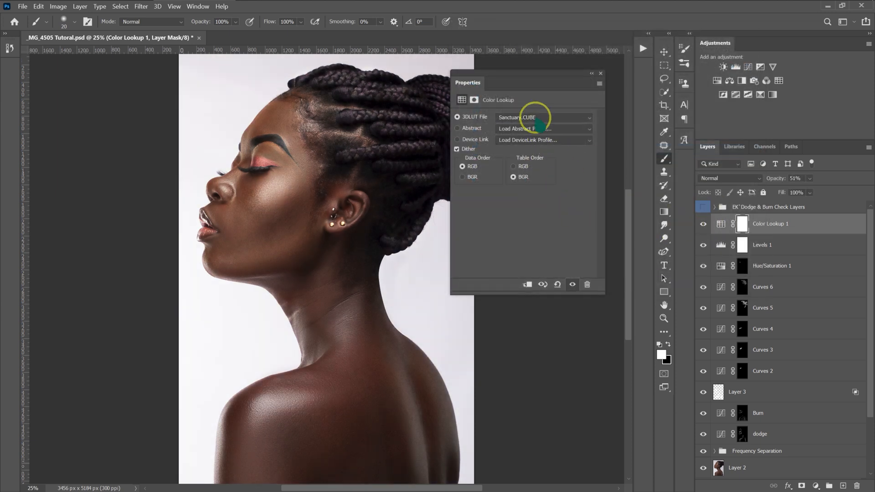
Try Sticker.CUBE as the Color Lookup 1 LUT and compare the portrait with the layer off and on
click(531, 117)
click(537, 129)
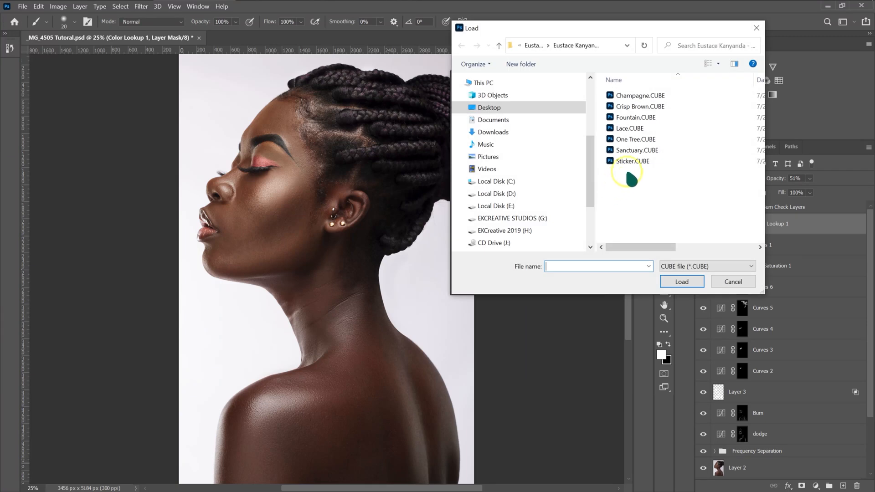
double_click(631, 162)
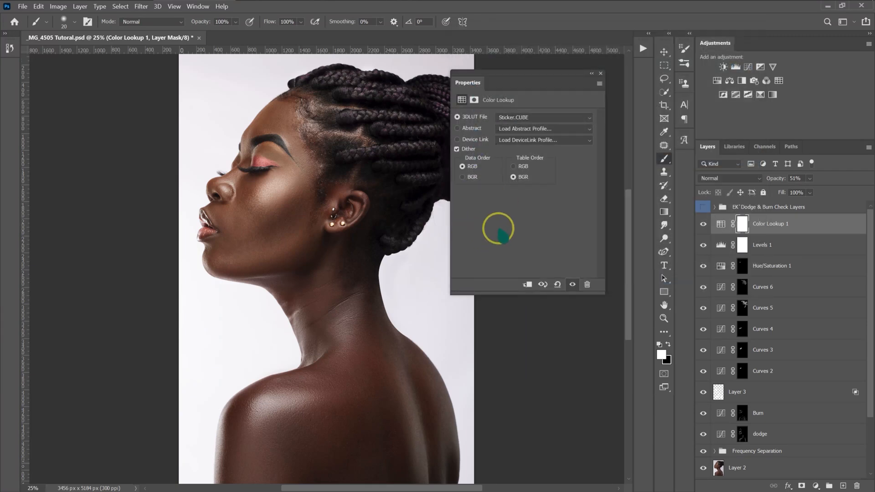
click(704, 223)
click(704, 223)
Load Fountain.CUBE again as the Color Lookup 1 LUT and set the layer's opacity to 25%
click(532, 118)
click(537, 131)
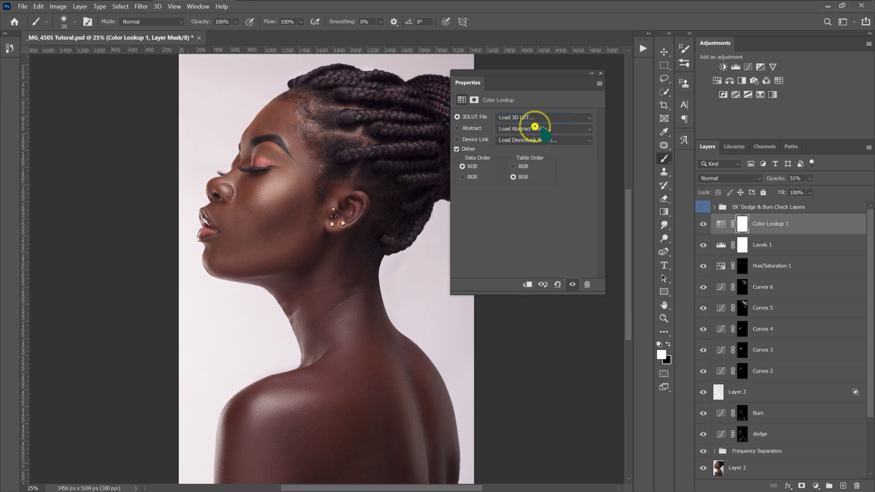
double_click(652, 120)
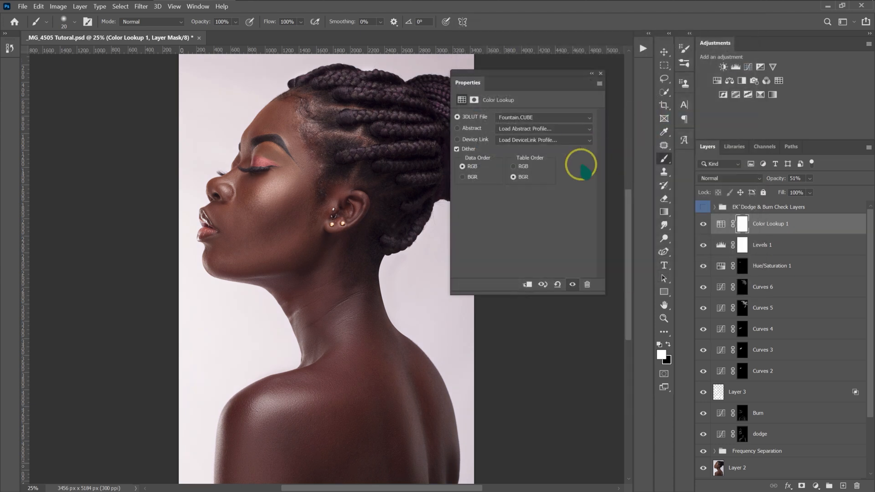
click(704, 224)
click(802, 179)
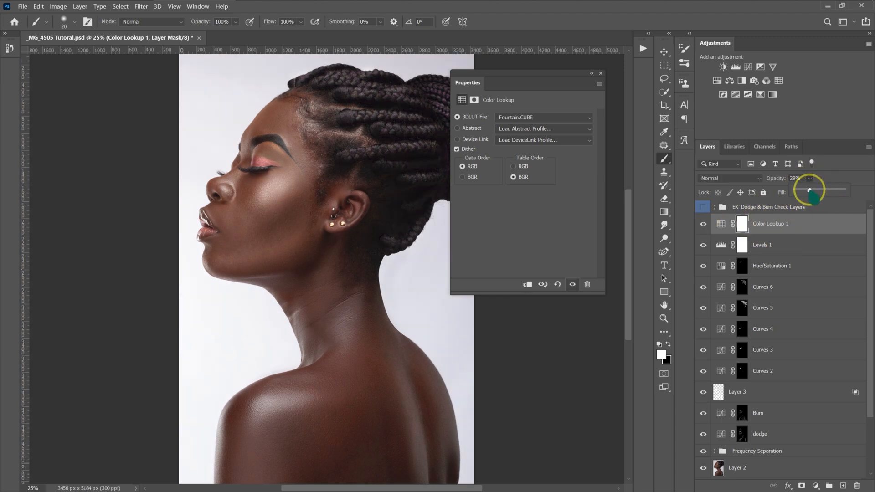
Compare the portrait with Color Lookup 1 off and on, and with only Layer 2 showing against all the retouching layers
click(703, 223)
click(703, 224)
click(703, 223)
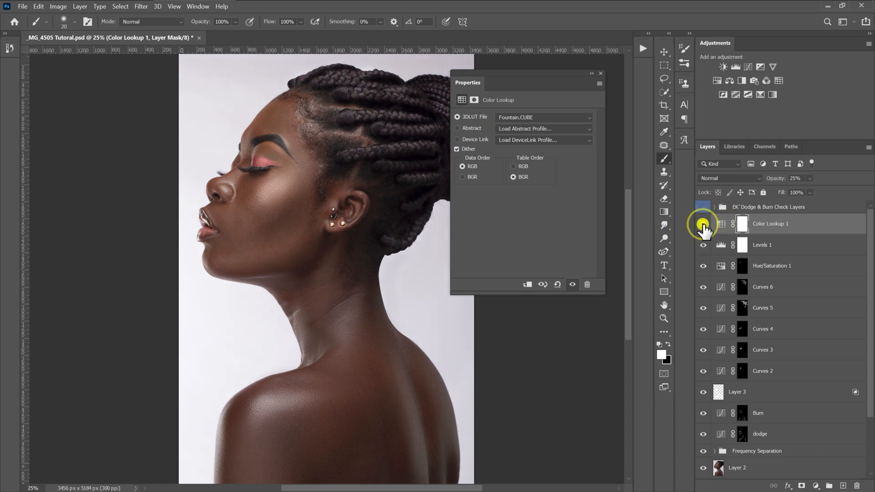
click(703, 469)
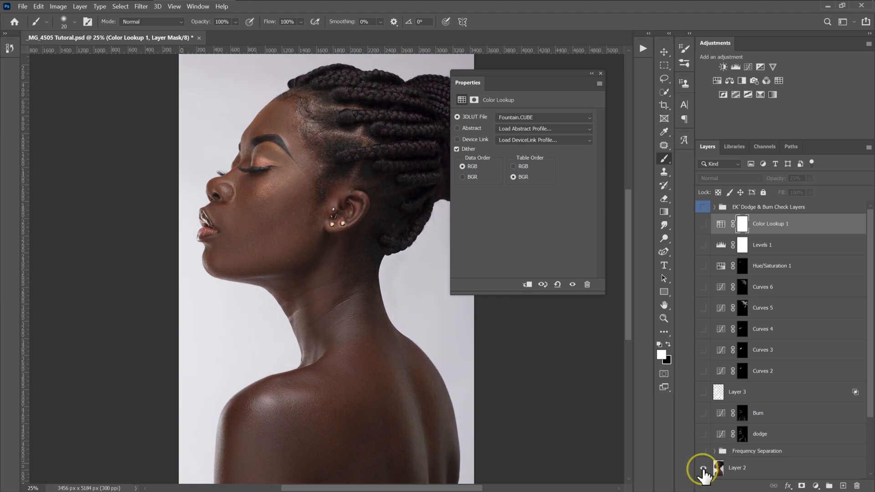
alt+click(703, 468)
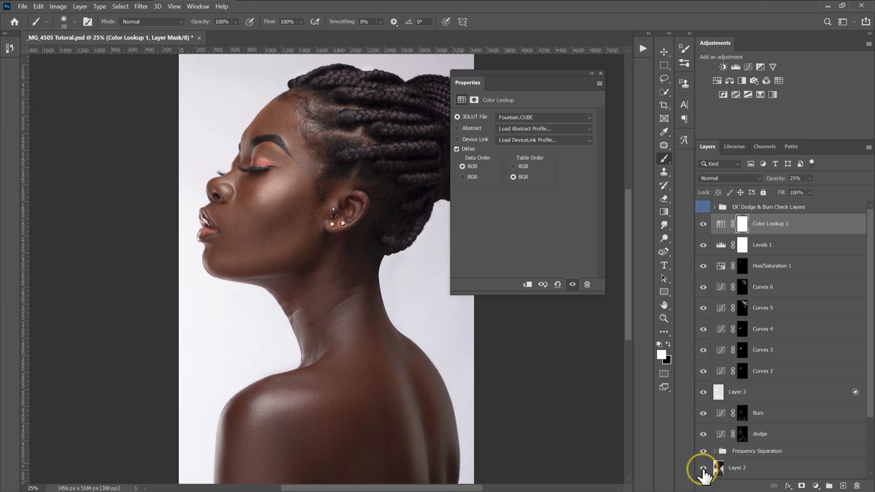